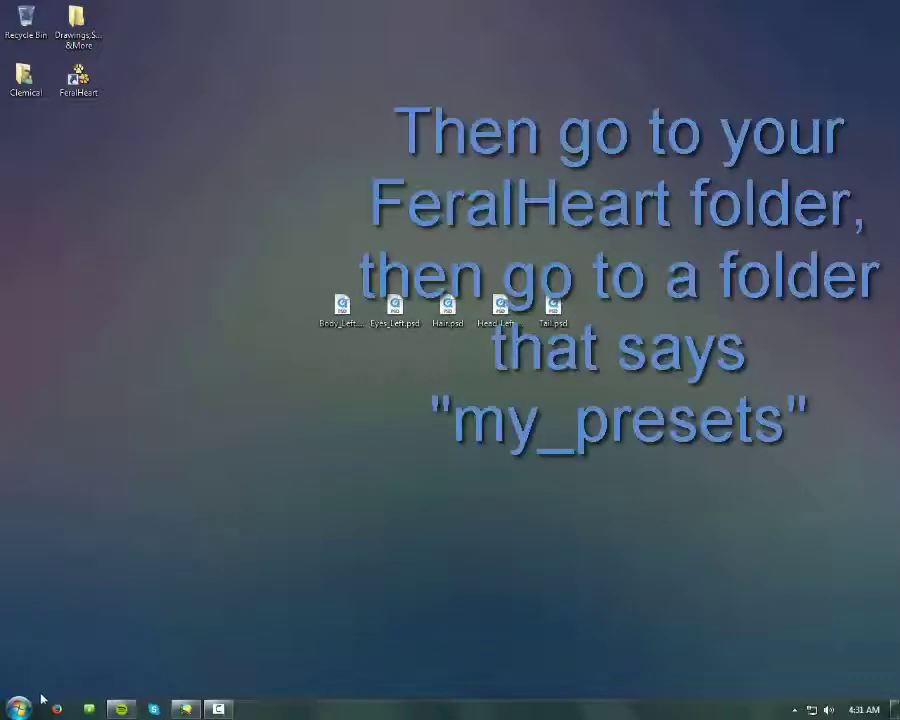
- Browse to the C: > FeralHeart > my_presets > reference folder in Explorer
{"action": "left_click", "coordinate": [19, 708]}
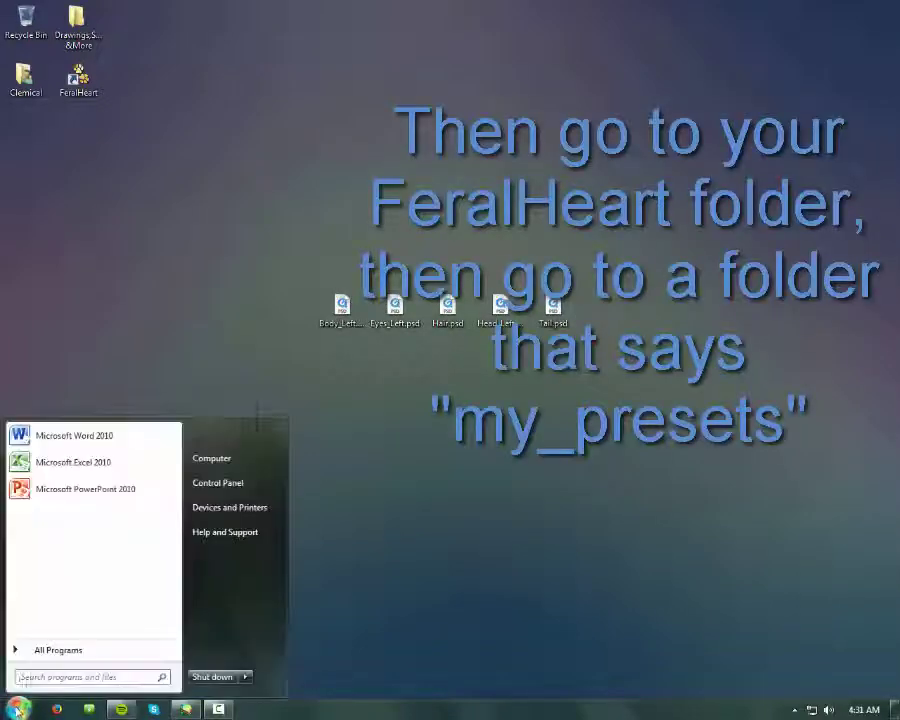
{"action": "left_click", "coordinate": [235, 462]}
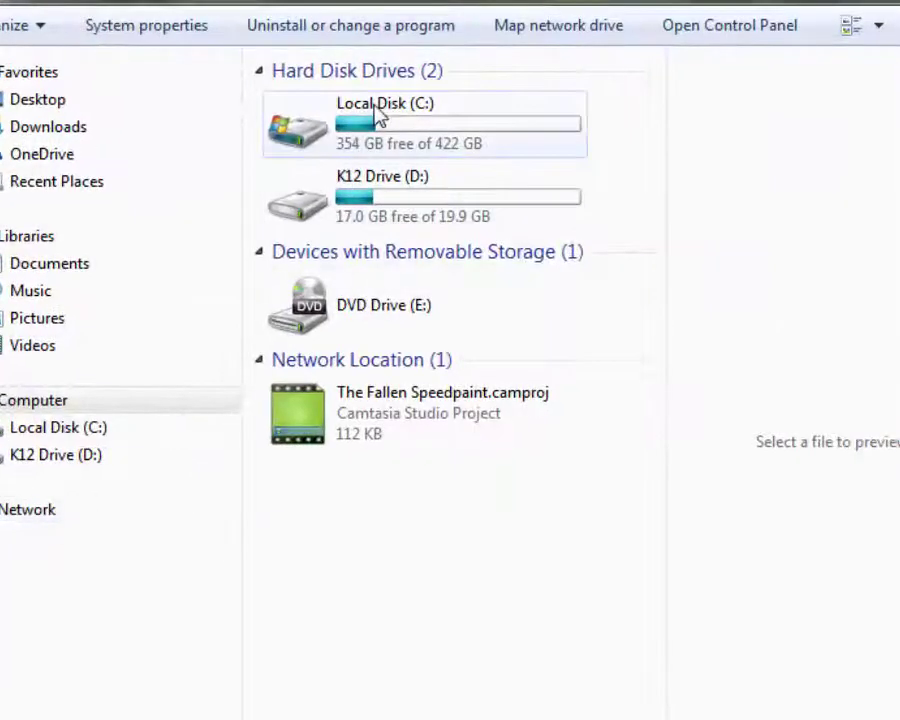
{"action": "double_click", "coordinate": [377, 114]}
{"action": "double_click", "coordinate": [412, 679]}
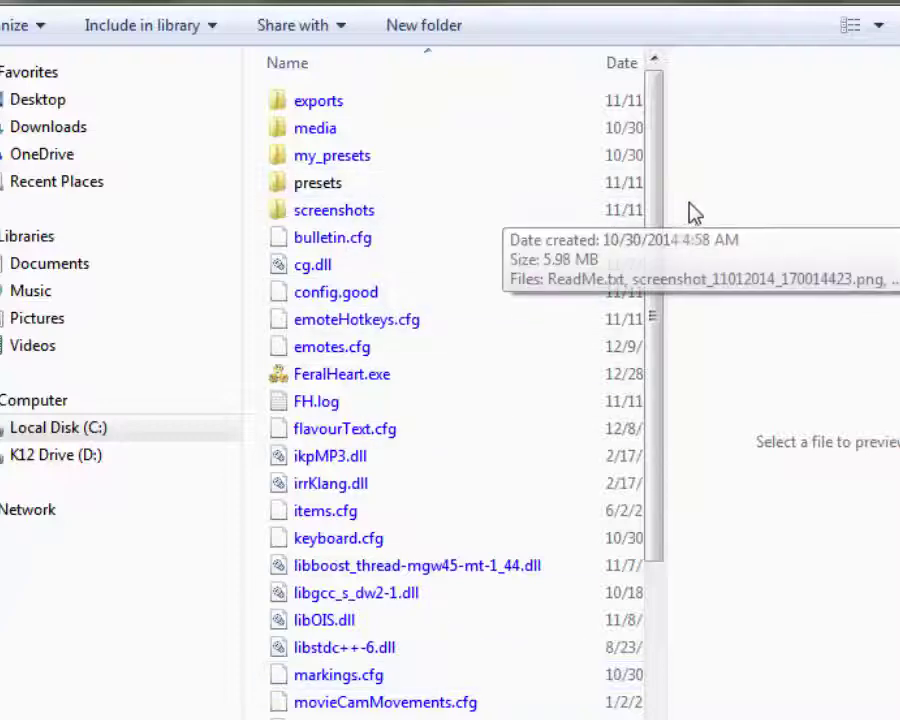
{"action": "double_click", "coordinate": [383, 167]}
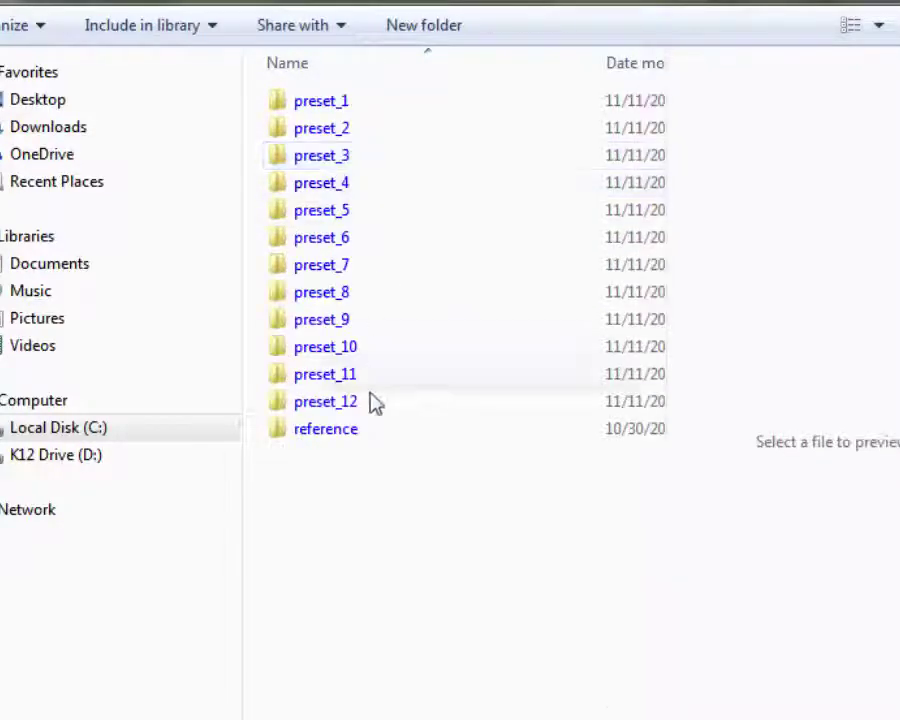
{"action": "double_click", "coordinate": [372, 441]}
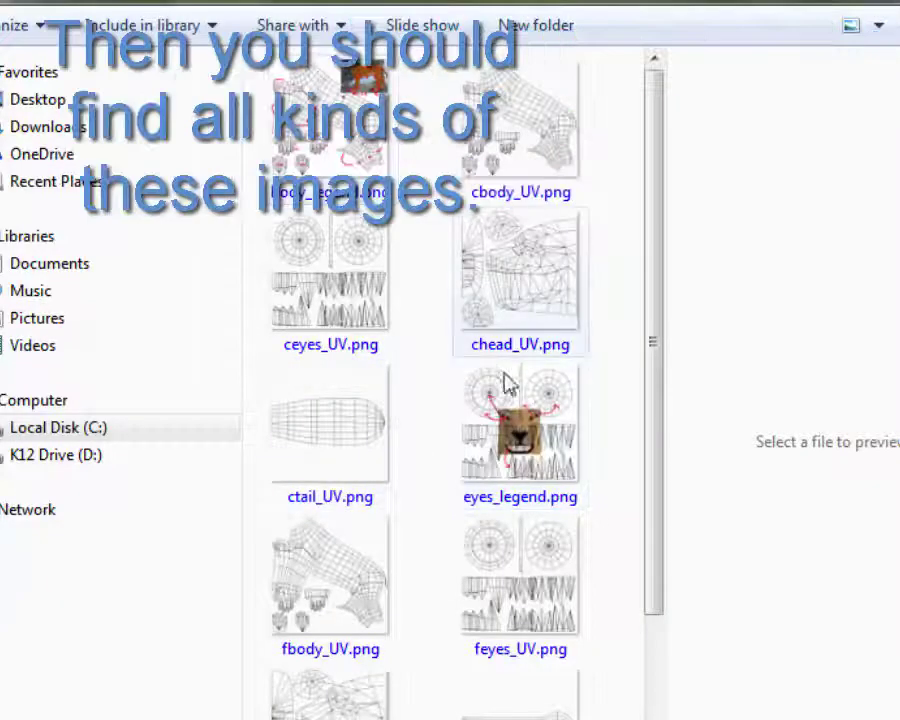
- Copy wings1_UV.png onto the desktop and place it below the PSD files
{"action": "left_click_drag", "start_coordinate": [663, 145], "coordinate": [648, 392]}
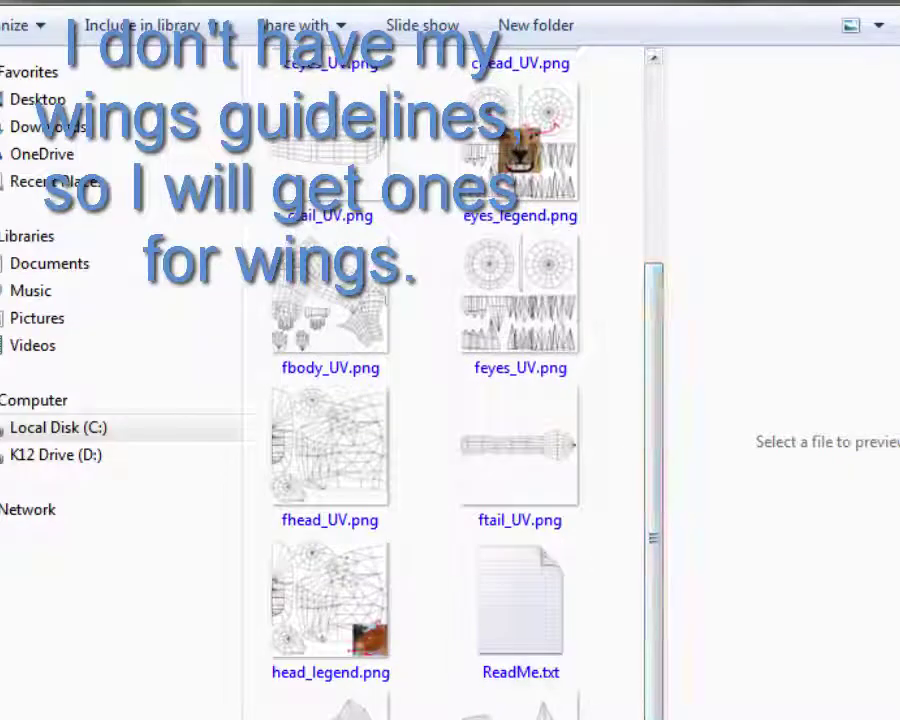
{"action": "left_click", "coordinate": [330, 705]}
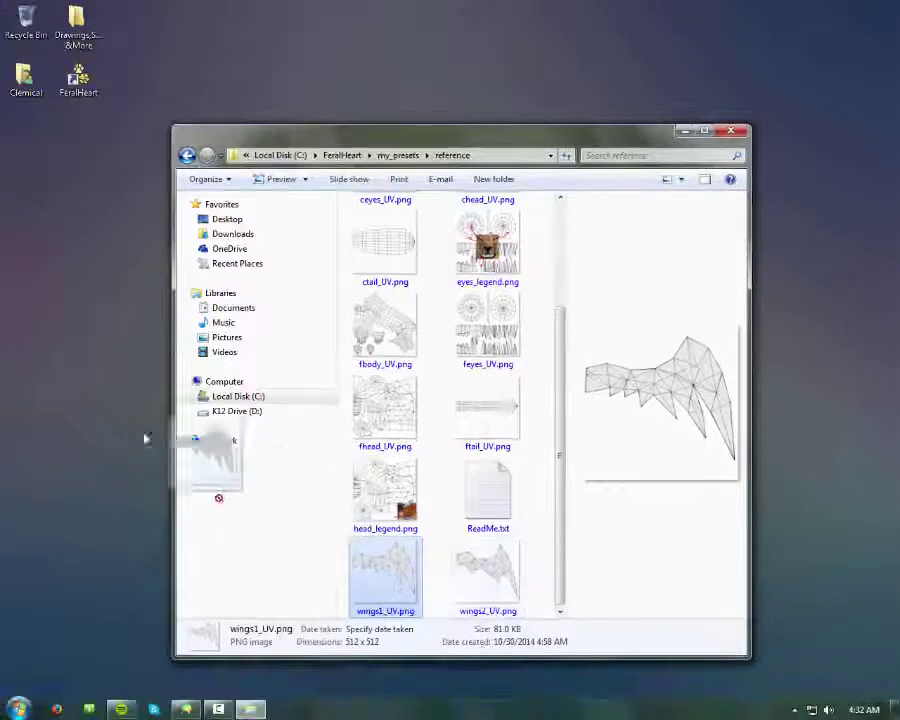
{"action": "left_click_drag", "start_coordinate": [397, 588], "coordinate": [112, 392]}
{"action": "left_click", "coordinate": [158, 398]}
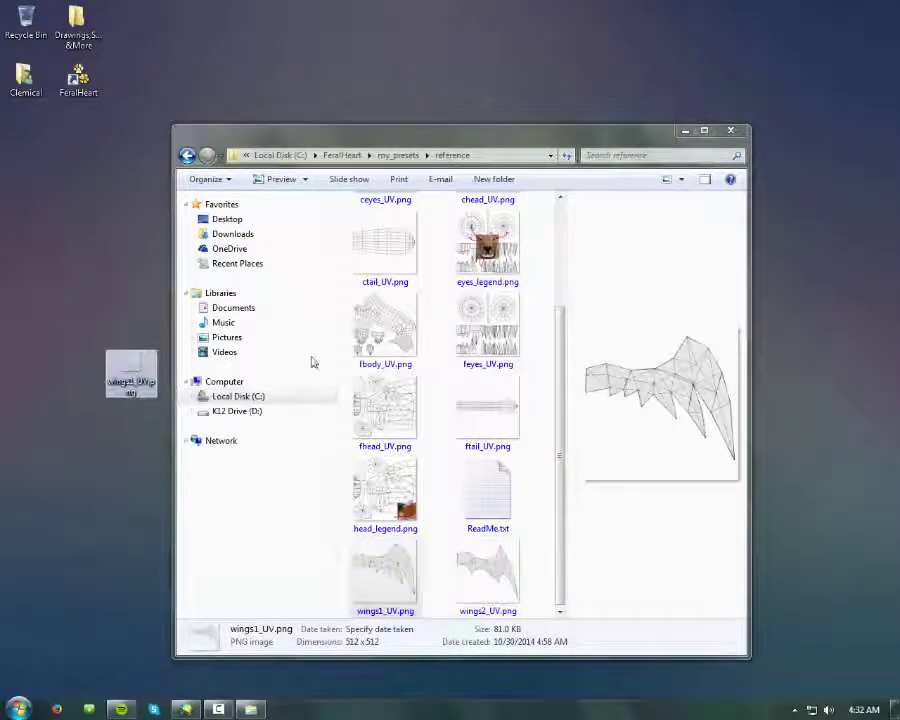
{"action": "key", "text": "alt+F4"}
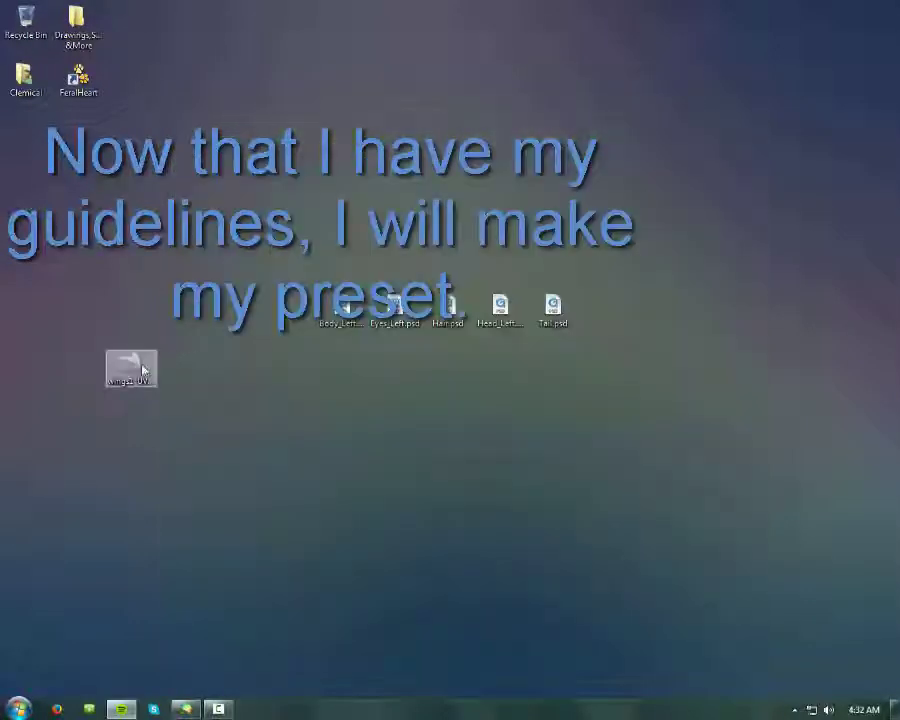
{"action": "left_click_drag", "start_coordinate": [143, 371], "coordinate": [363, 364]}
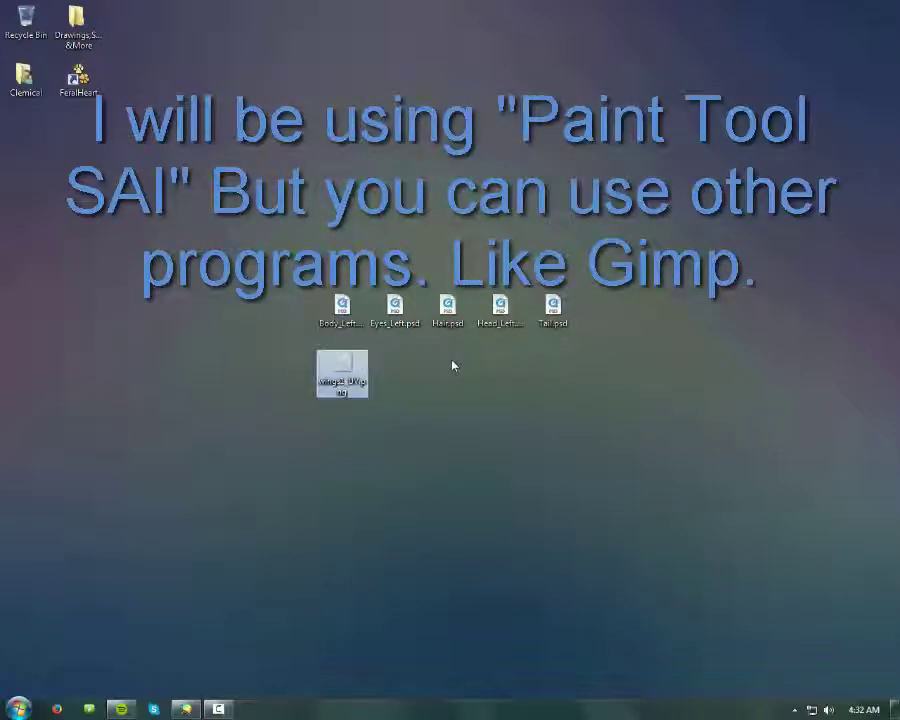
{"action": "left_click", "coordinate": [452, 366]}
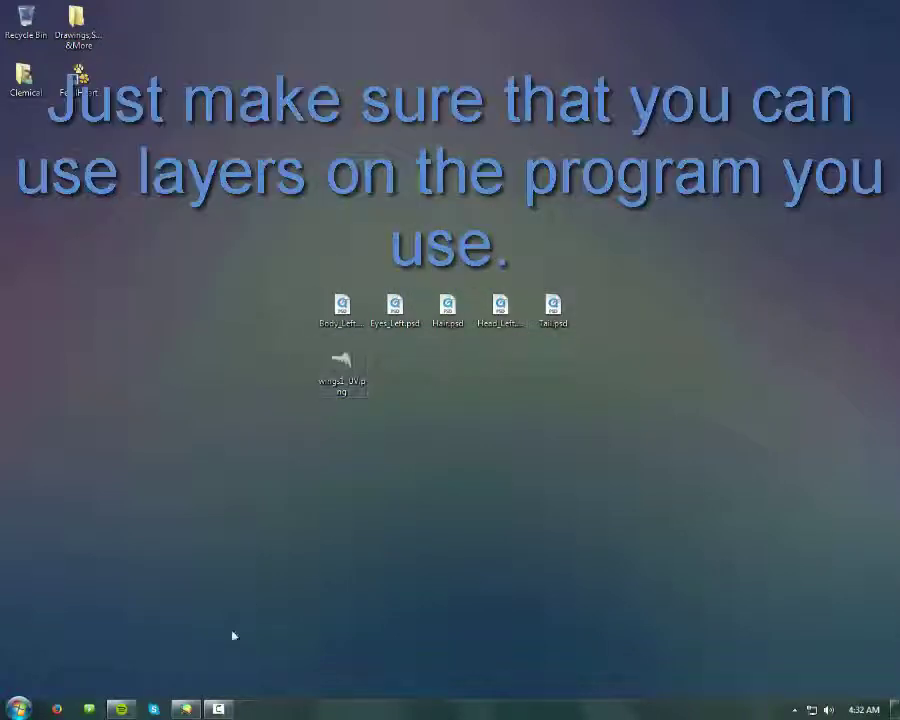
- Open wings1_UV.png in PaintTool SAI as a new canvas
{"action": "left_click", "coordinate": [186, 709]}
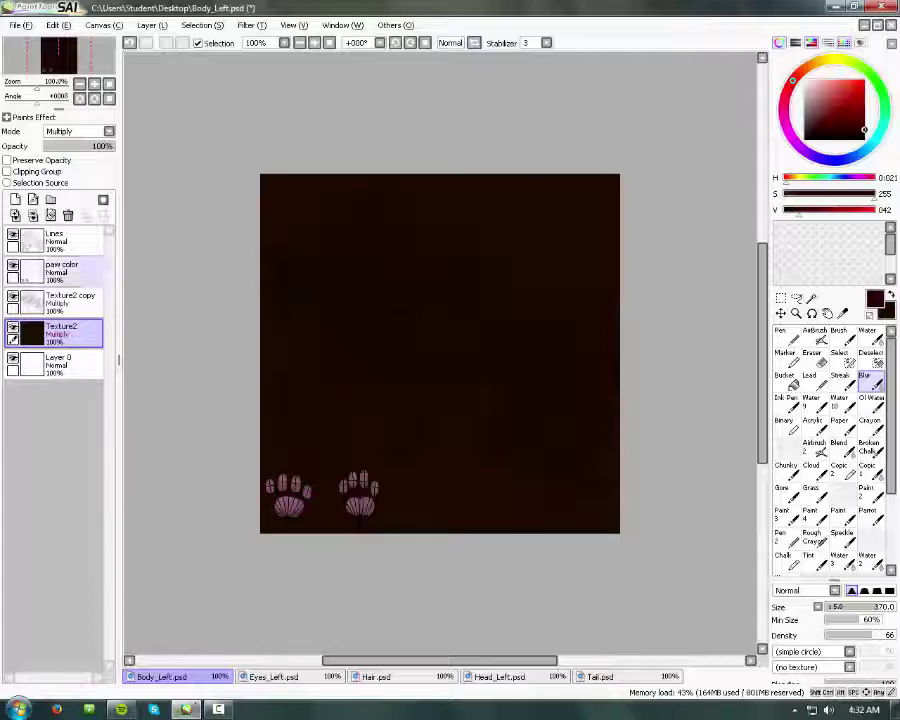
{"action": "left_click", "coordinate": [20, 25]}
{"action": "left_click", "coordinate": [30, 52]}
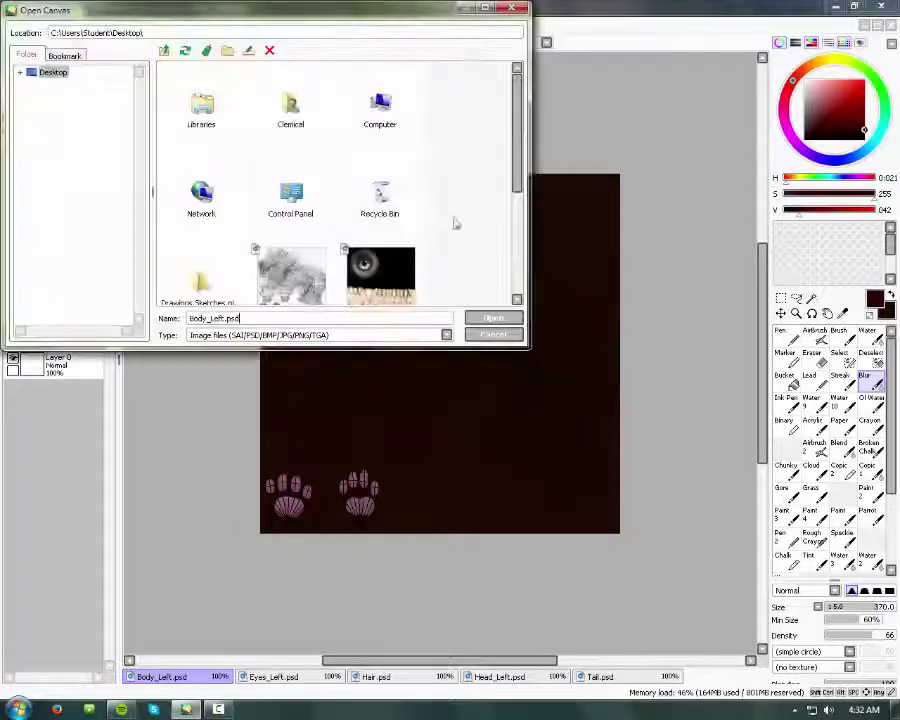
{"action": "left_click_drag", "start_coordinate": [521, 148], "coordinate": [494, 292]}
{"action": "left_click", "coordinate": [205, 264]}
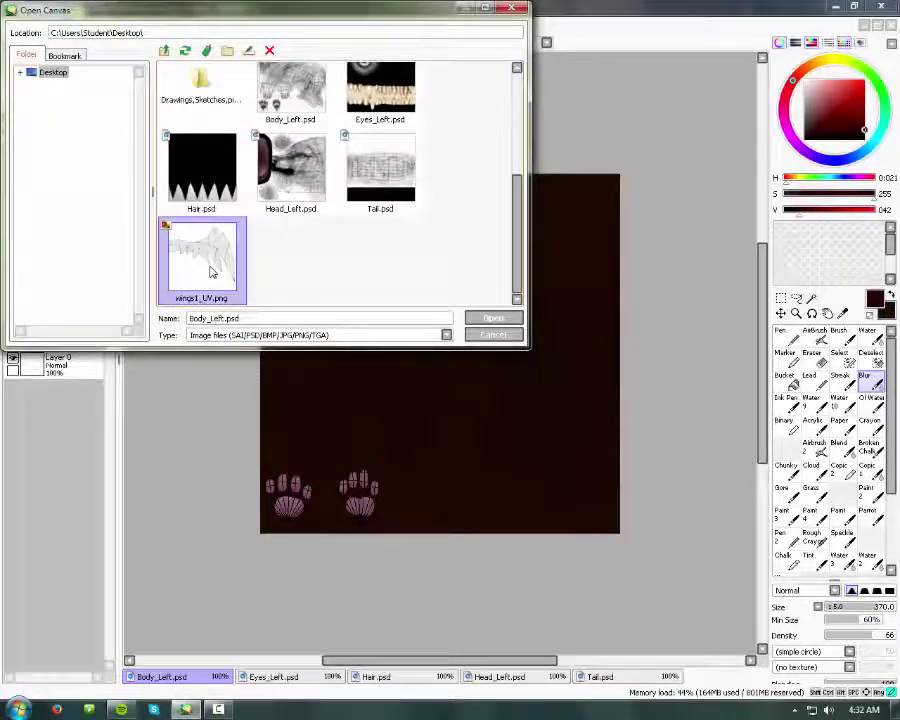
{"action": "left_click", "coordinate": [490, 318]}
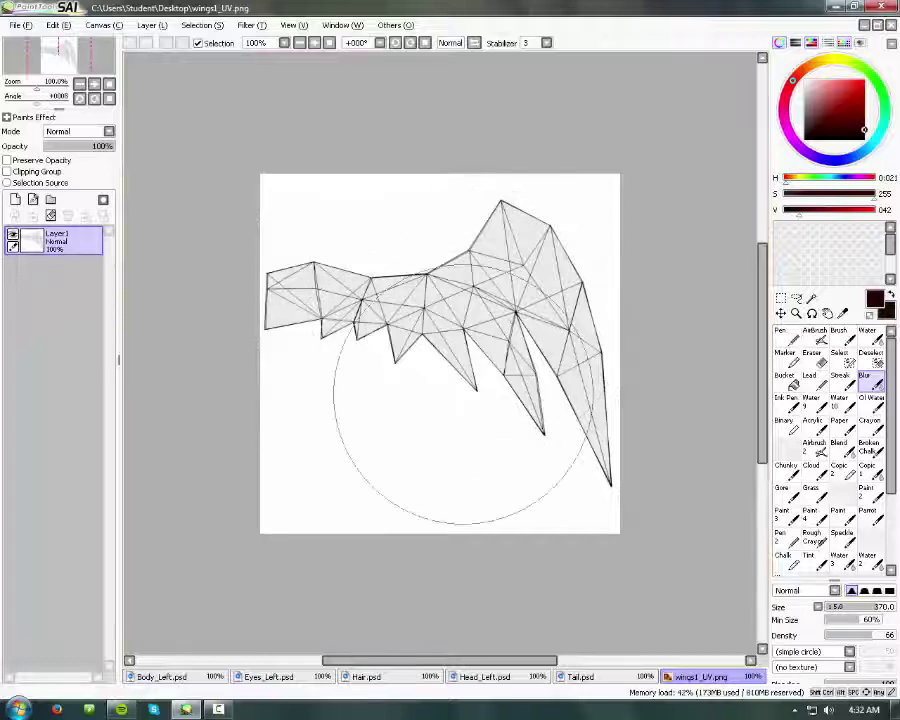
- Cycle through the Body_Left, Eyes_Left, Hair, Head_Left and wings tabs, ending on Tail.psd
{"action": "left_click", "coordinate": [215, 677]}
{"action": "left_click", "coordinate": [262, 677]}
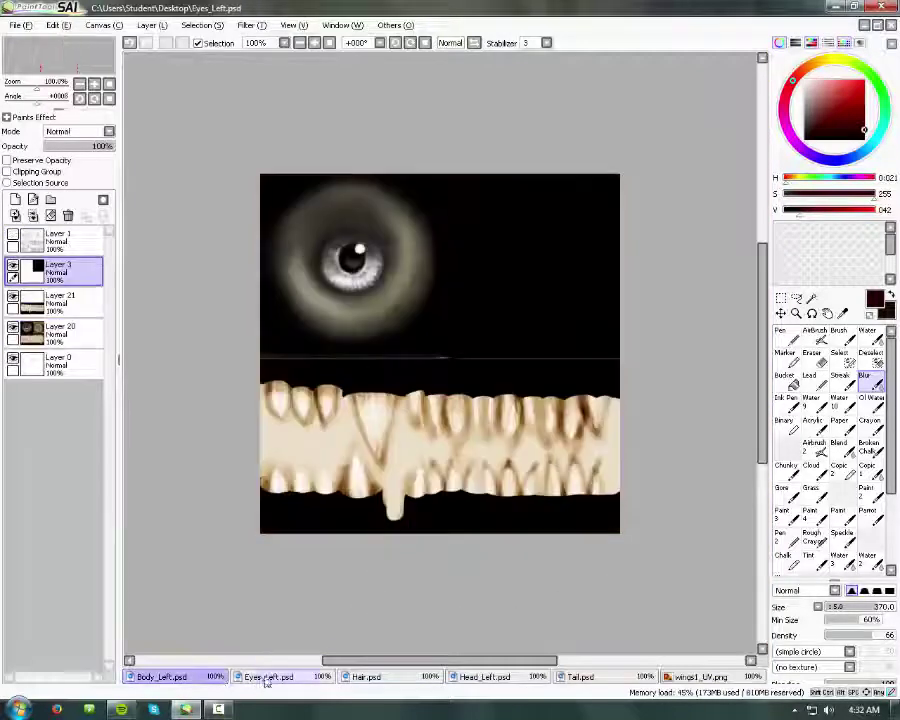
{"action": "left_click", "coordinate": [370, 677]}
{"action": "left_click", "coordinate": [480, 677]}
{"action": "left_click", "coordinate": [580, 677]}
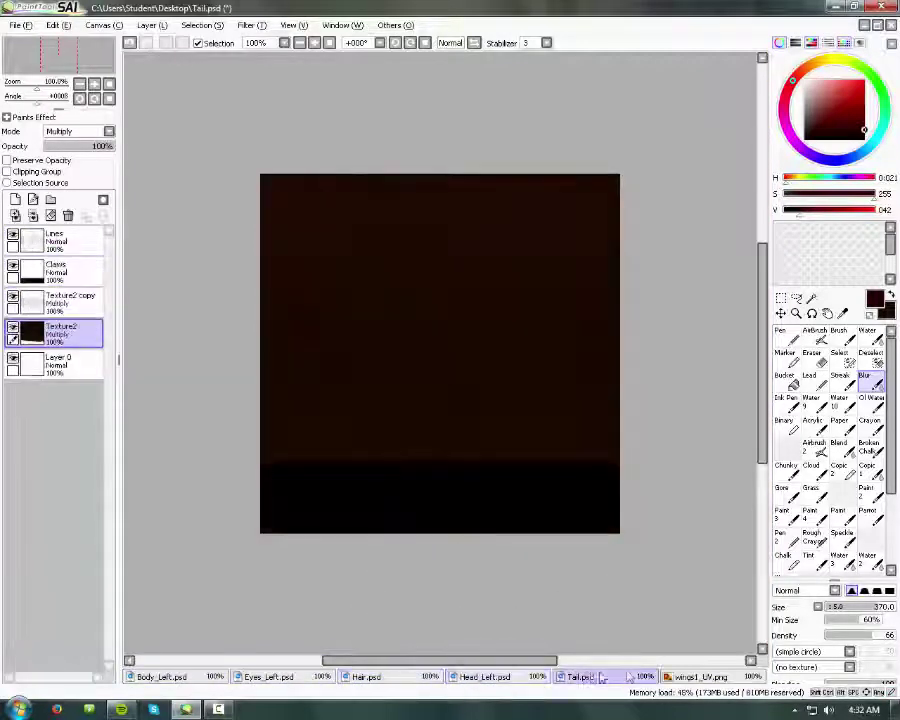
{"action": "left_click", "coordinate": [690, 677]}
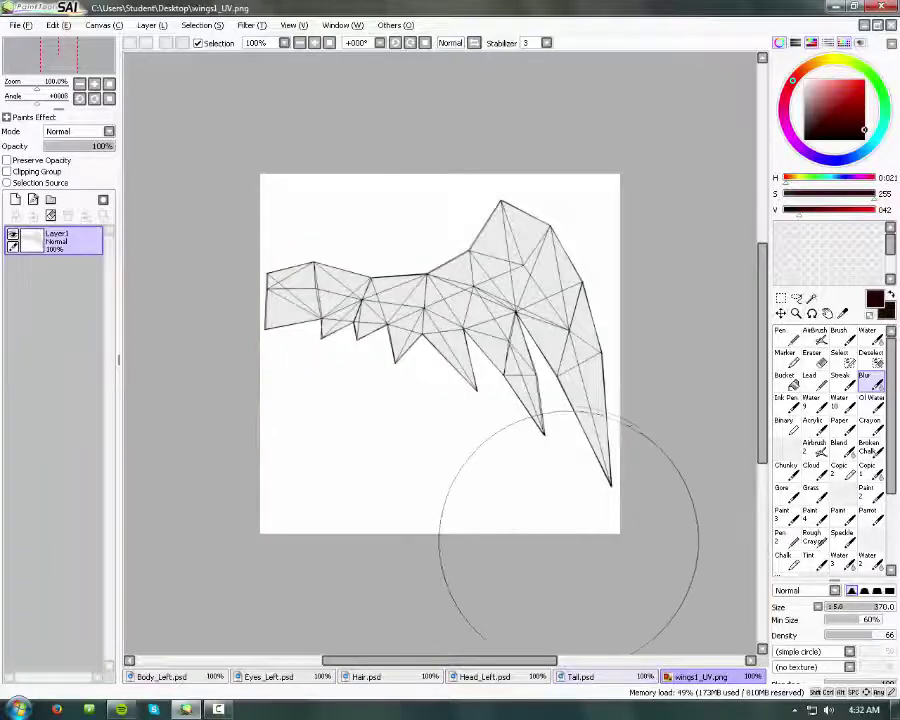
{"action": "left_click", "coordinate": [614, 678]}
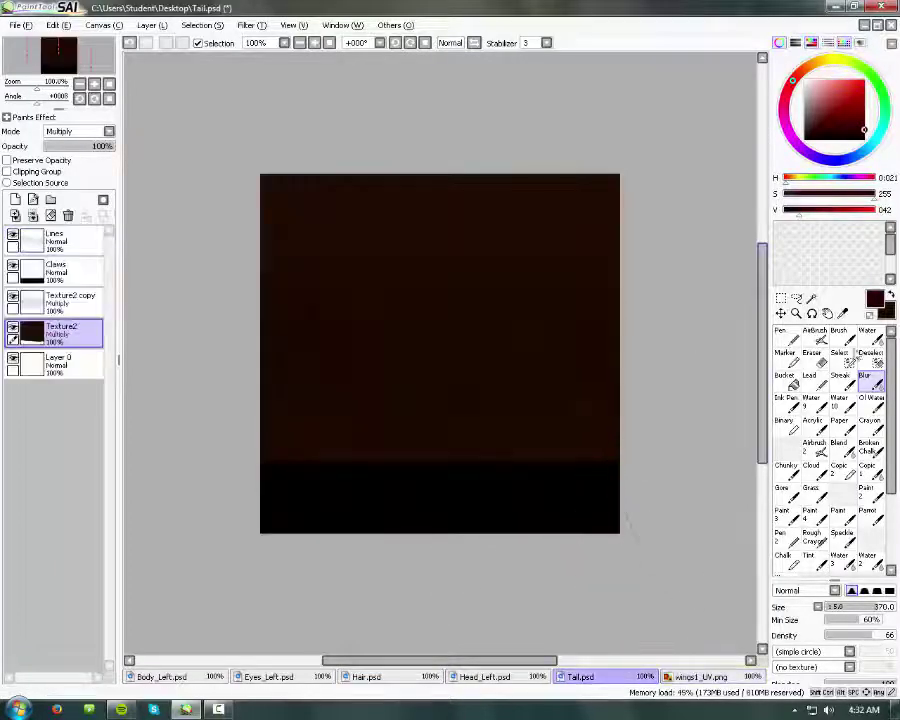
- Pick dark red with the Pen and blur the tail's grid lines and red edge
{"action": "key", "text": "n"}
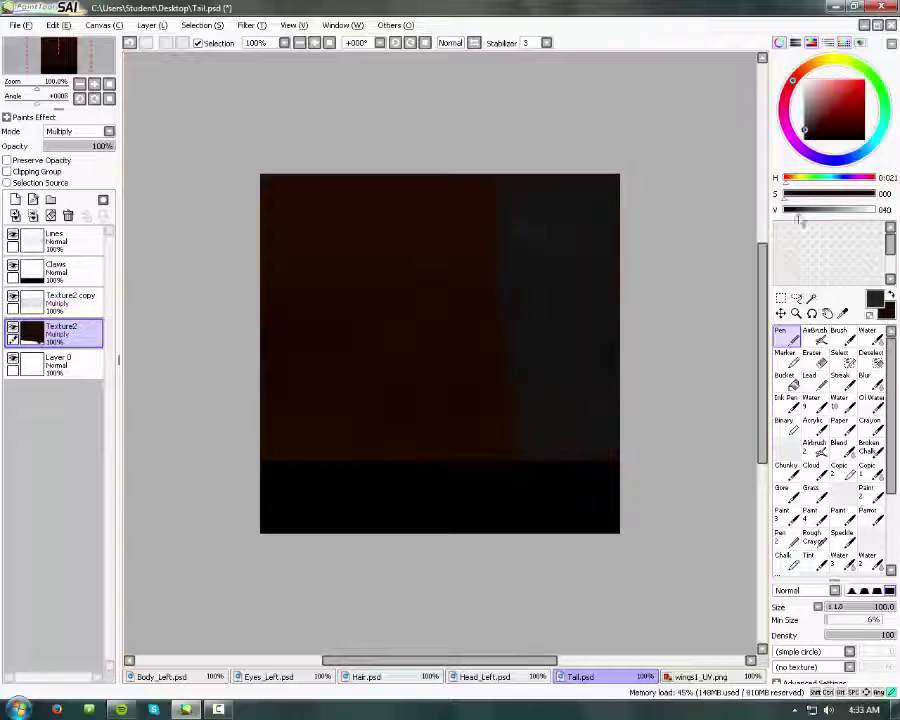
{"action": "scroll", "coordinate": [570, 150], "scroll_direction": "up", "scroll_amount": 2}
{"action": "left_click", "coordinate": [832, 194]}
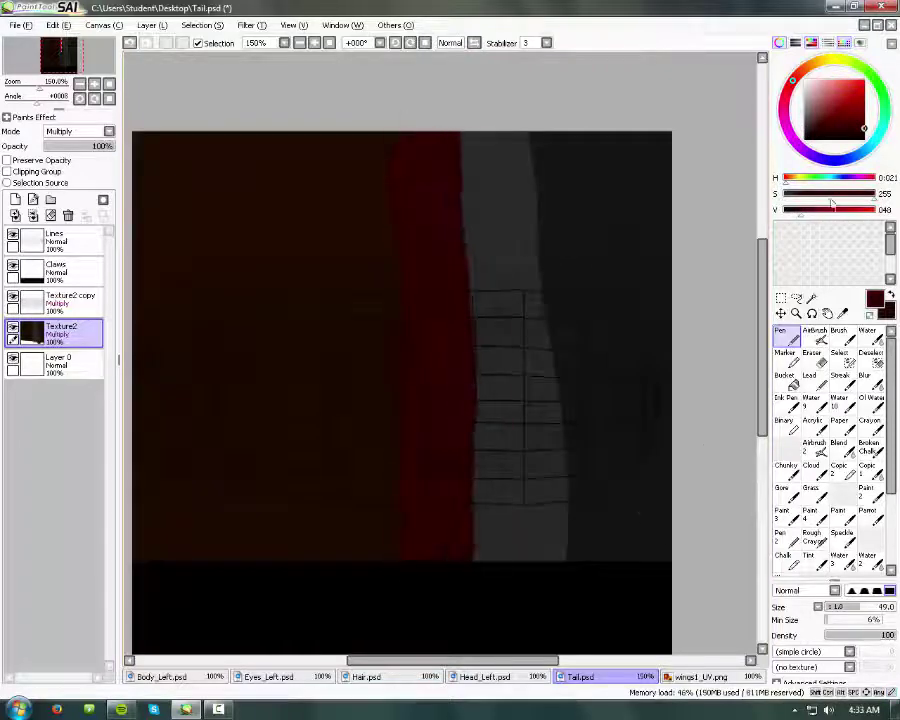
{"action": "left_click", "coordinate": [864, 375]}
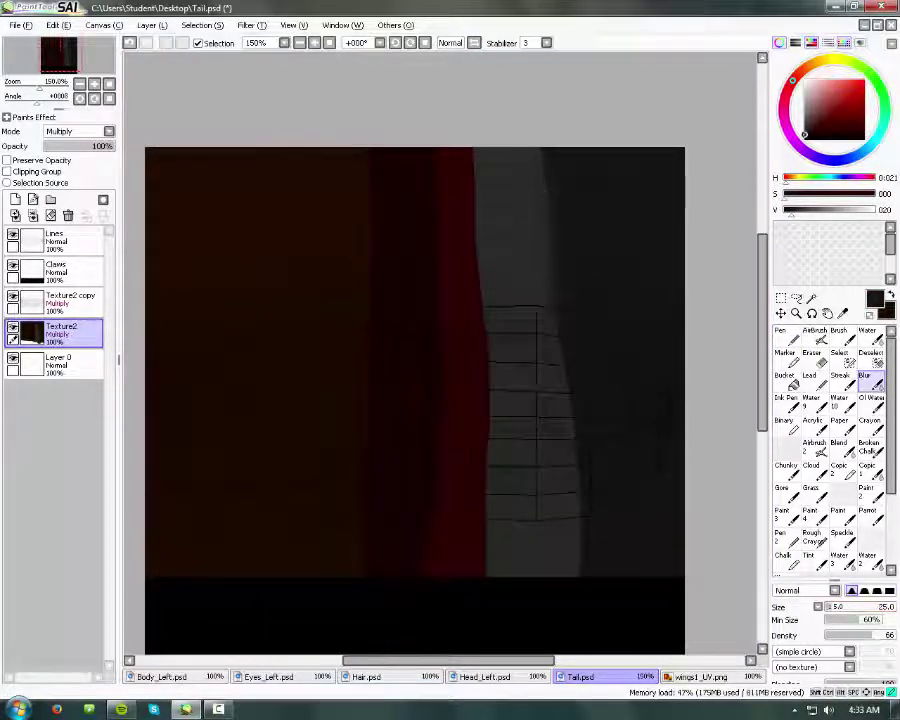
{"action": "left_click_drag", "start_coordinate": [625, 553], "coordinate": [484, 353]}
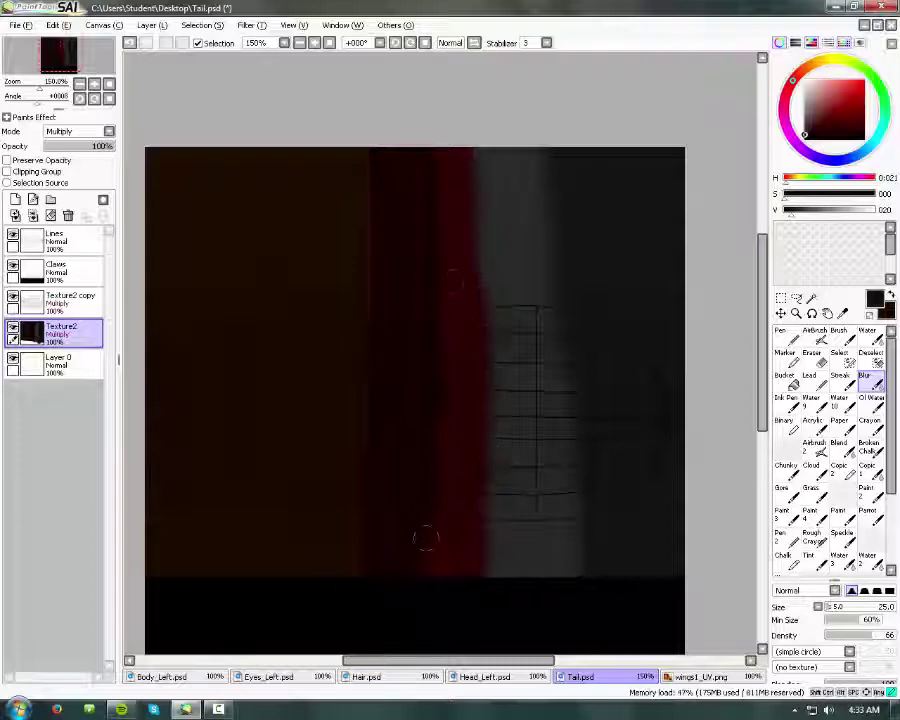
- Dab small light spots on the tail with the Pen and soften them with Blur
{"action": "scroll", "coordinate": [363, 362], "scroll_direction": "up", "scroll_amount": 1}
{"action": "key", "text": "n"}
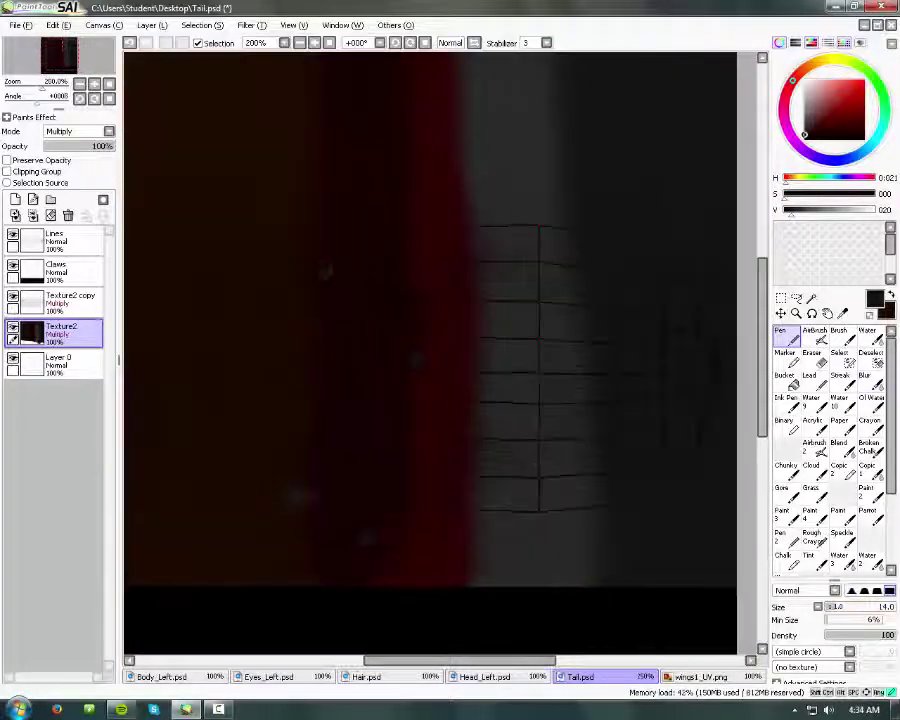
{"action": "left_click_drag", "start_coordinate": [325, 270], "coordinate": [470, 512]}
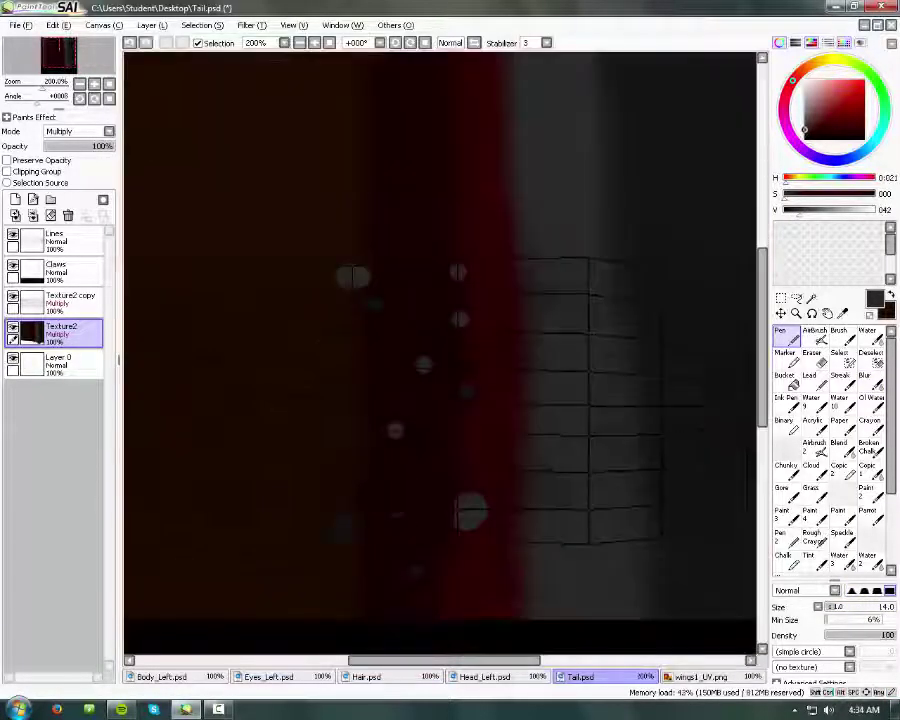
{"action": "key", "text": "b"}
{"action": "scroll", "coordinate": [470, 512], "scroll_direction": "up", "scroll_amount": 3}
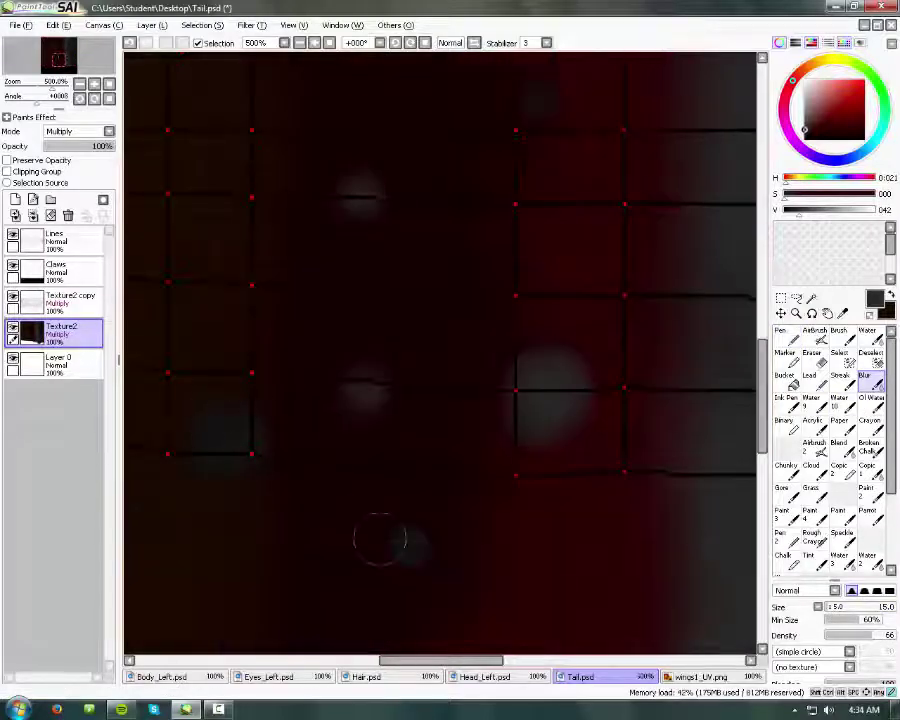
{"action": "scroll", "coordinate": [379, 539], "scroll_direction": "up", "scroll_amount": 1}
{"action": "scroll", "coordinate": [391, 402], "scroll_direction": "down", "scroll_amount": 5}
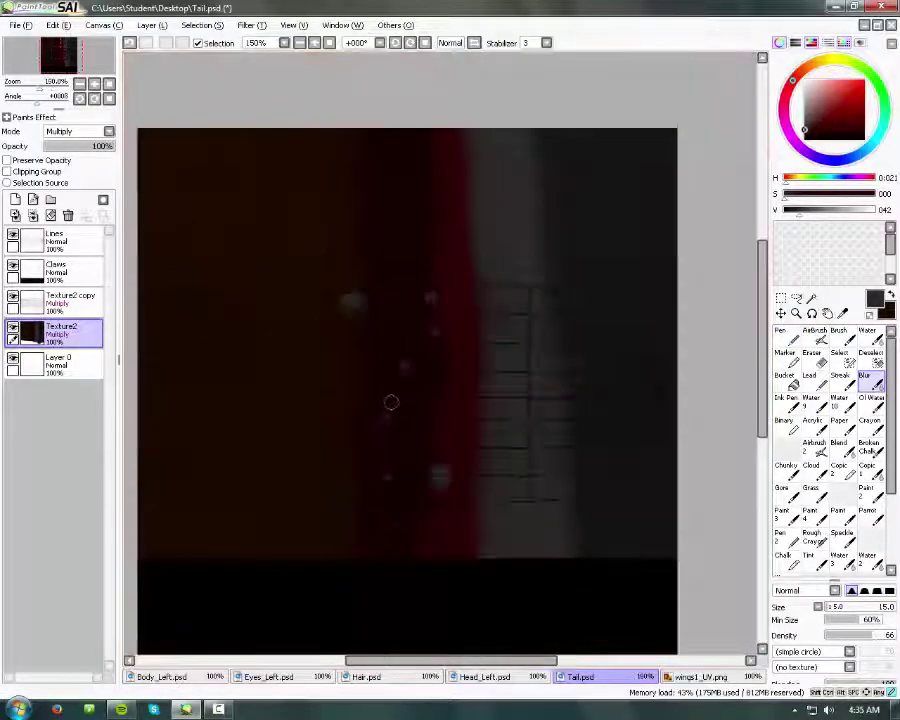
{"action": "scroll", "coordinate": [391, 402], "scroll_direction": "down", "scroll_amount": 2}
{"action": "left_click", "coordinate": [94, 84]}
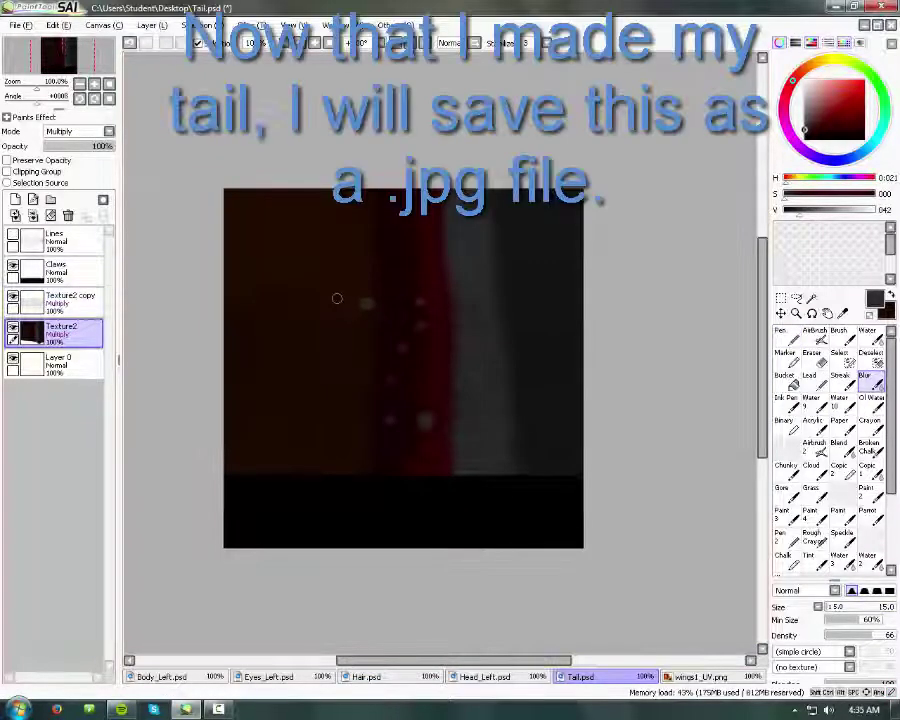
- Export the tail texture as preset_8tail.jpg with JPEG quality 70
{"action": "left_click", "coordinate": [22, 26]}
{"action": "mouse_move", "coordinate": [90, 317]}
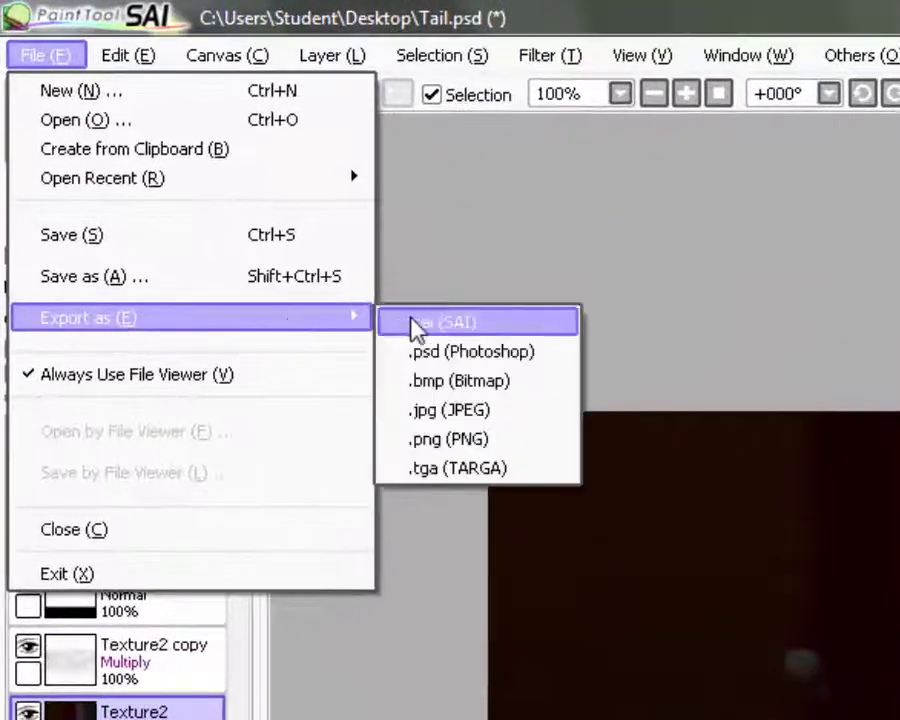
{"action": "left_click", "coordinate": [448, 409]}
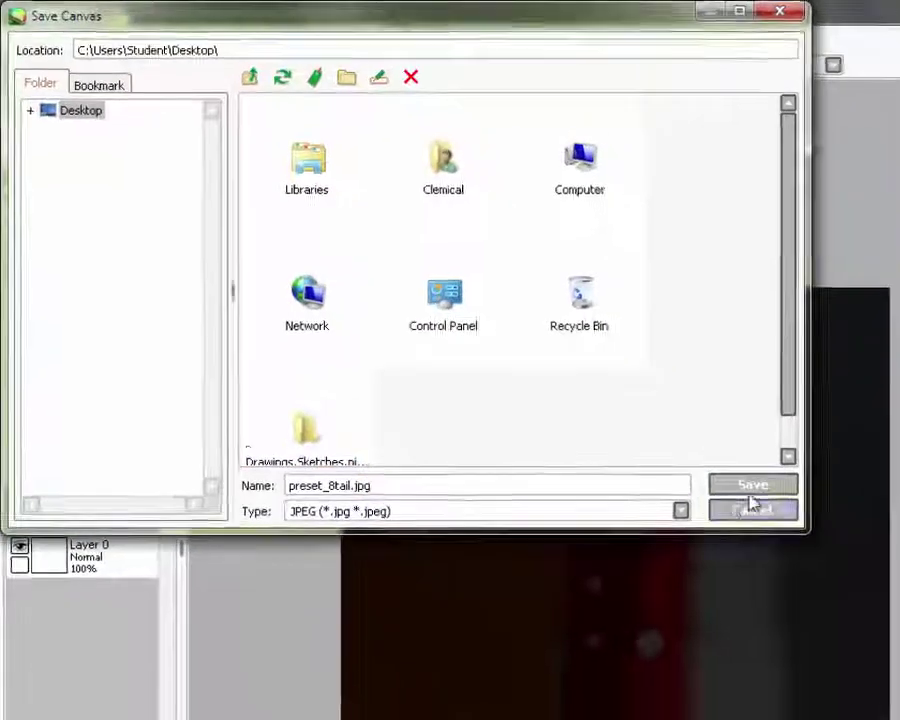
{"action": "left_click", "coordinate": [817, 526]}
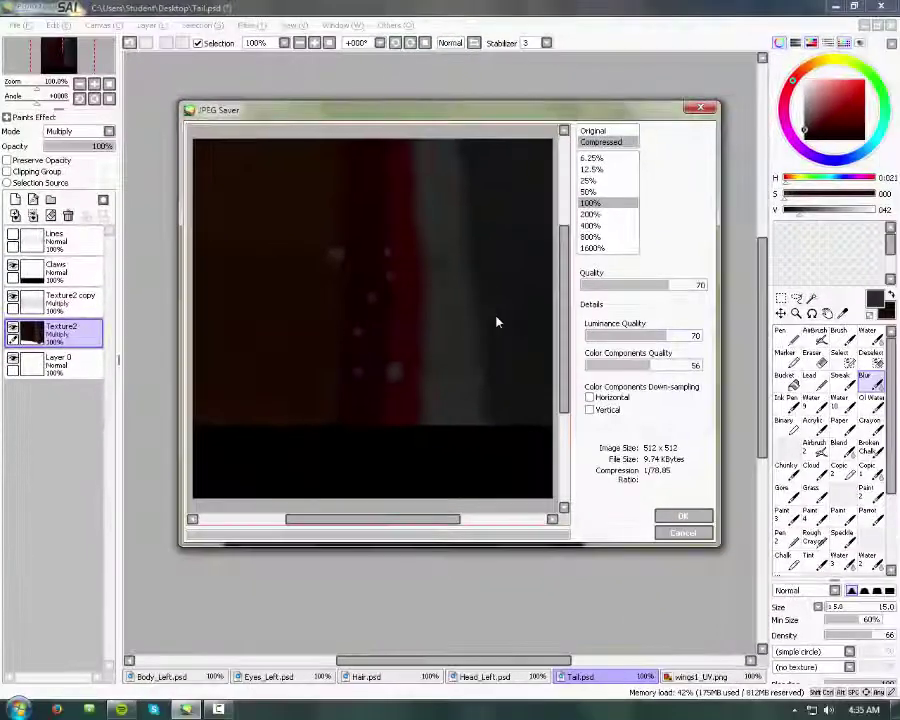
{"action": "left_click", "coordinate": [681, 518]}
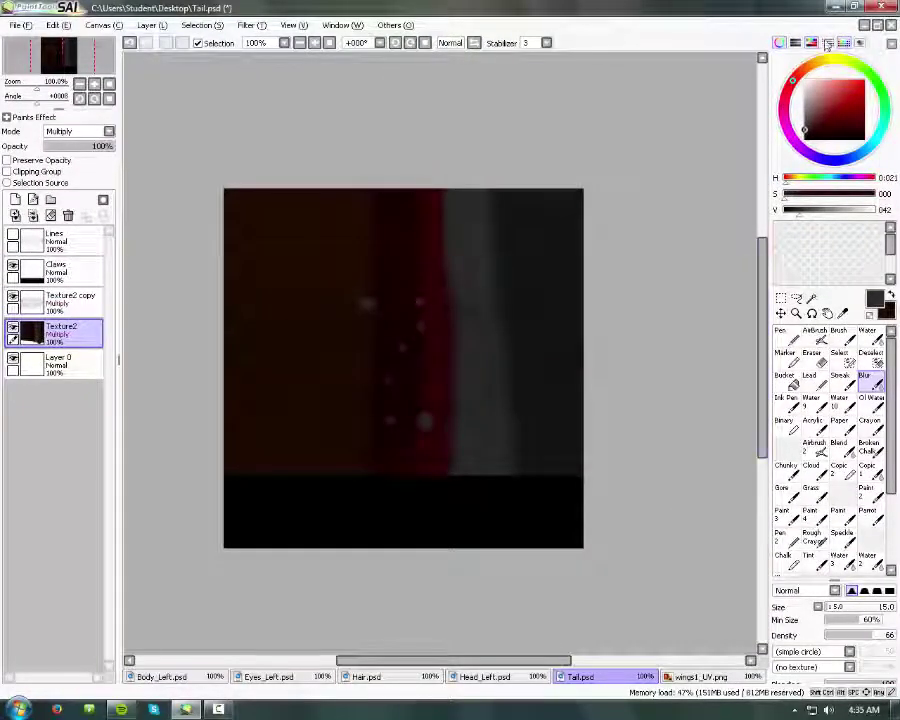
- Move preset_8tail.jpg into FeralHeart's my_presets > preset_8 folder and launch FeralHeart
{"action": "left_click", "coordinate": [833, 8]}
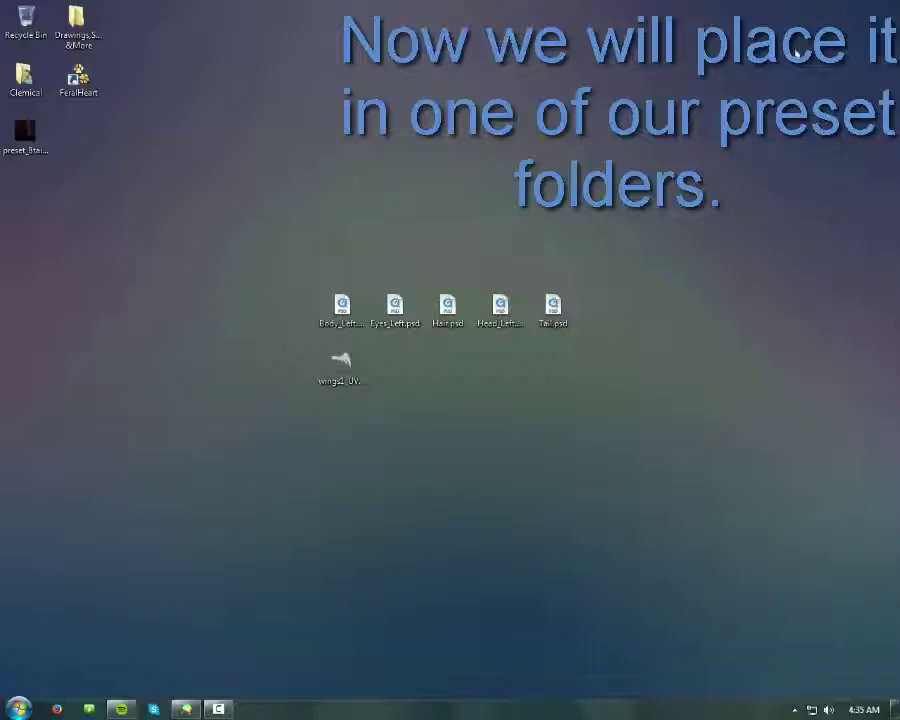
{"action": "right_click", "coordinate": [88, 86]}
{"action": "left_click", "coordinate": [120, 118]}
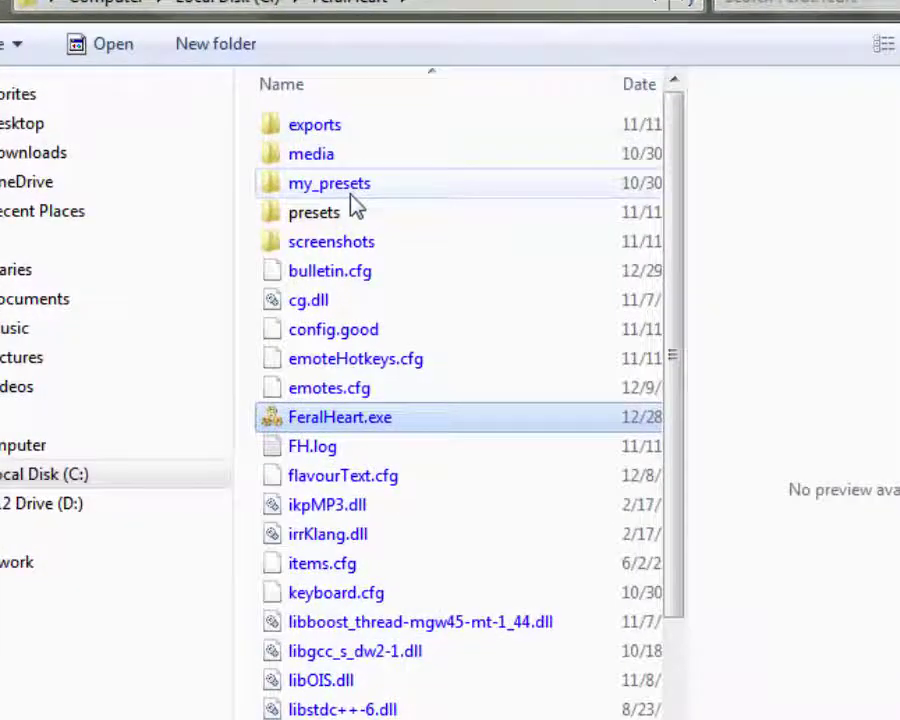
{"action": "double_click", "coordinate": [375, 224]}
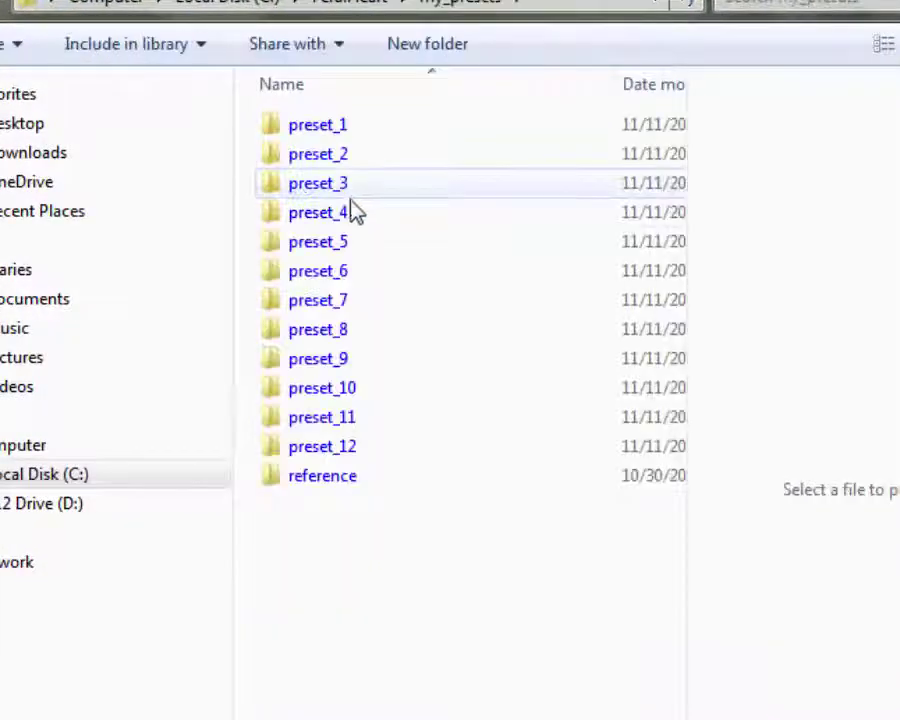
{"action": "double_click", "coordinate": [346, 330]}
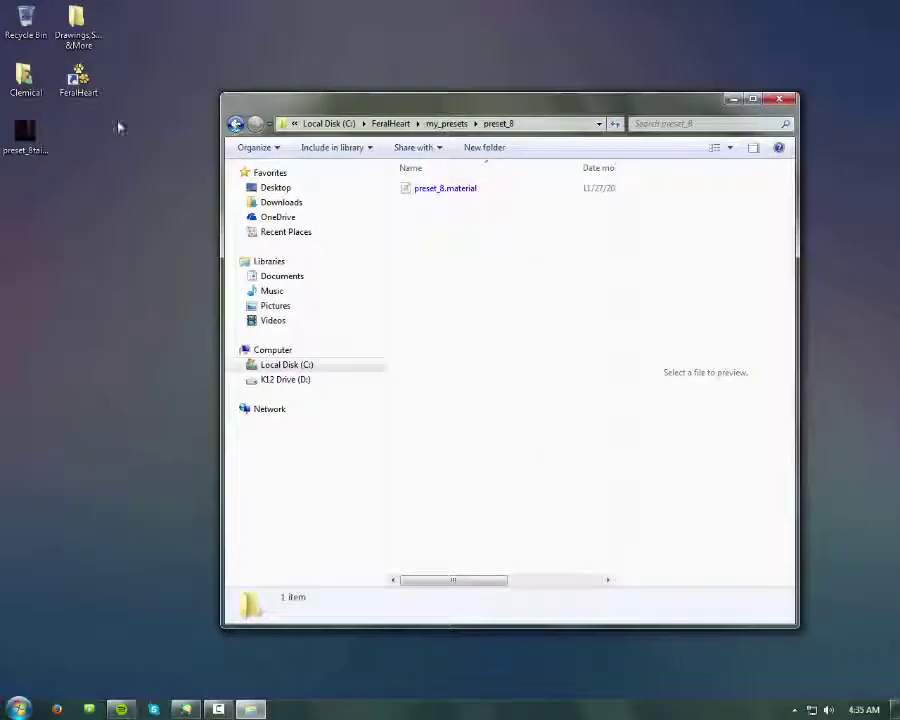
{"action": "mouse_move", "coordinate": [25, 132]}
{"action": "left_mouse_down"}
{"action": "mouse_move", "coordinate": [275, 221]}
{"action": "mouse_move", "coordinate": [450, 265]}
{"action": "left_mouse_up"}
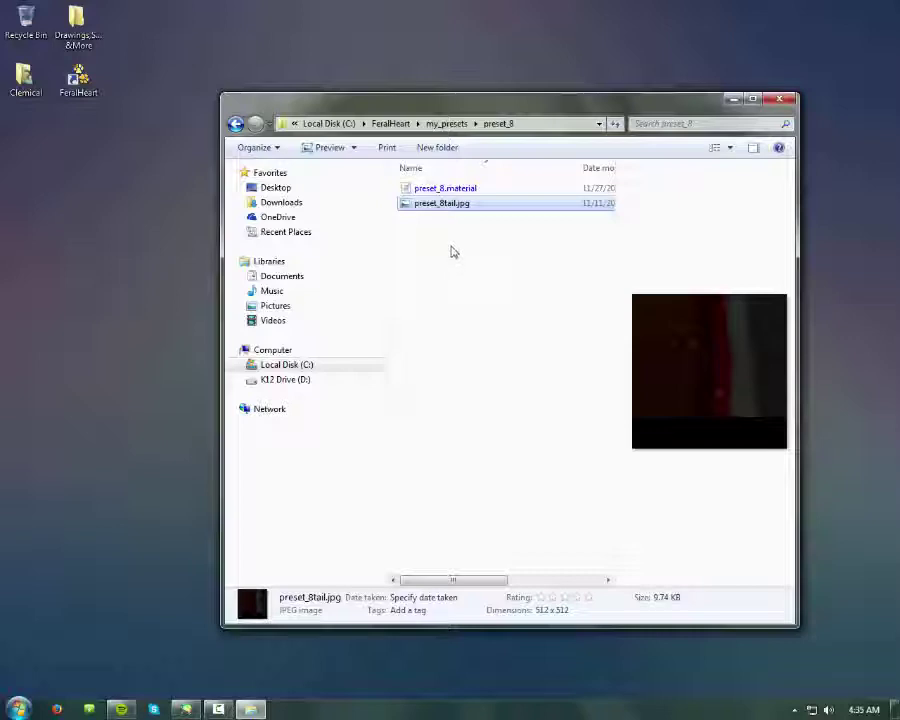
{"action": "left_click", "coordinate": [80, 82]}
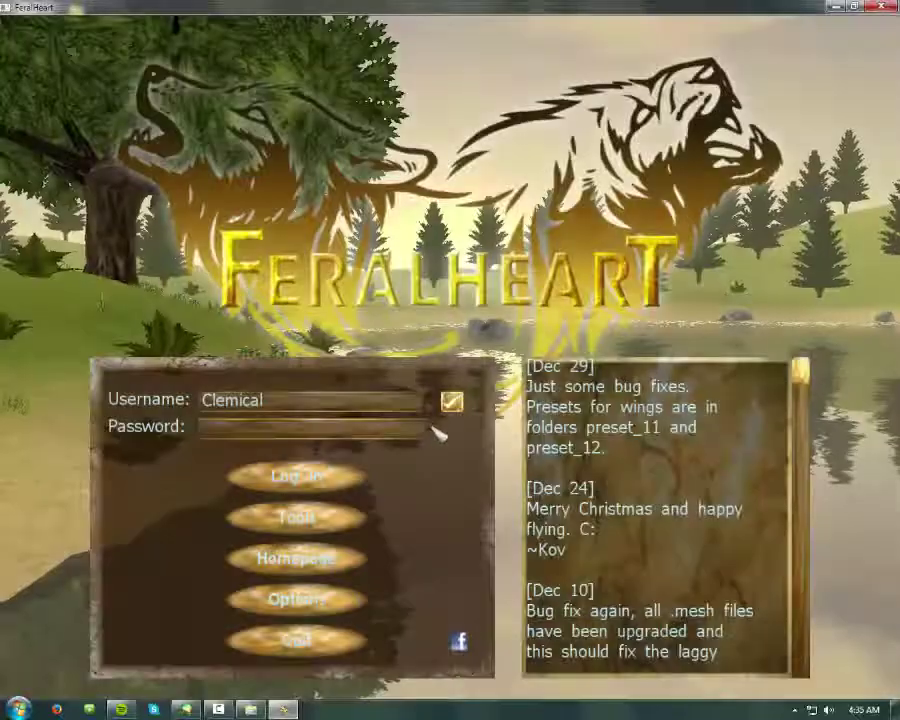
- Load Preset 8 as a Canine in the Preset Maker to check the dark tail, then return to SAI
{"action": "left_click", "coordinate": [350, 516]}
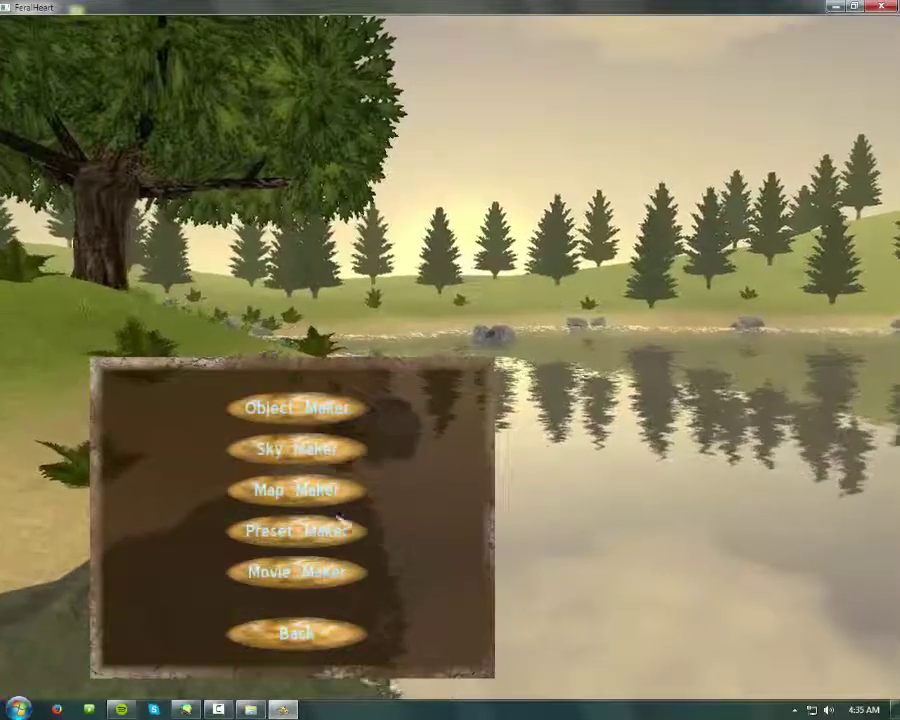
{"action": "left_click", "coordinate": [330, 546]}
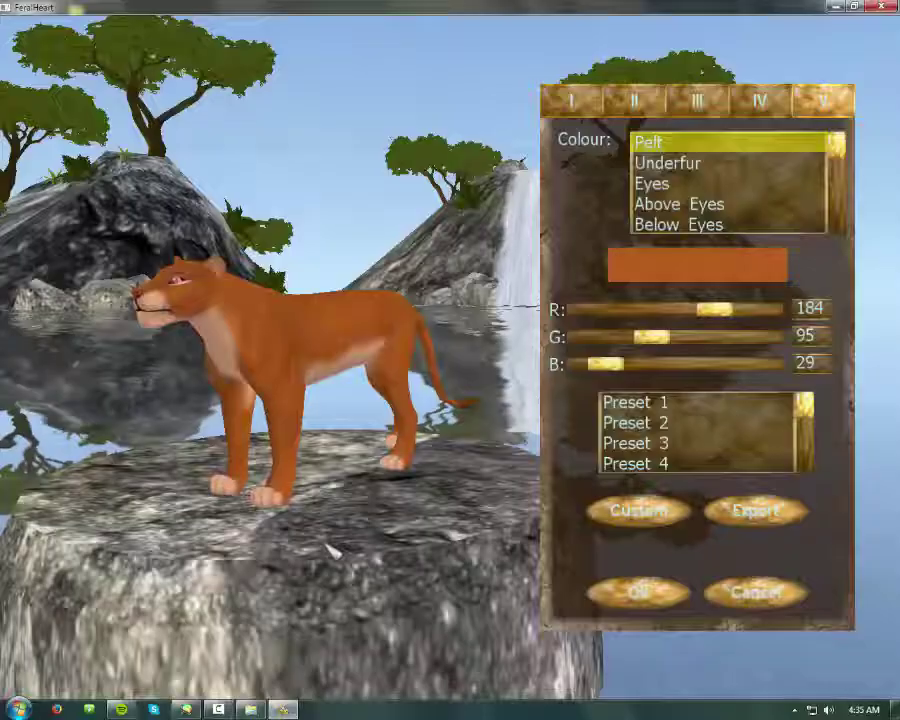
{"action": "scroll", "coordinate": [805, 428], "scroll_direction": "down", "scroll_amount": 2}
{"action": "scroll", "coordinate": [805, 428], "scroll_direction": "down", "scroll_amount": 3}
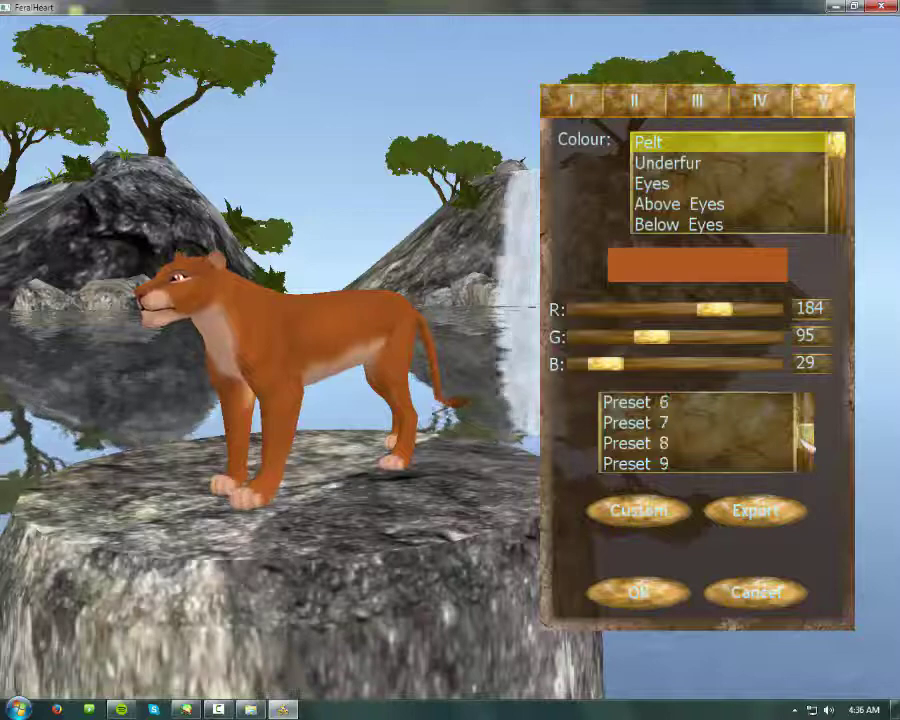
{"action": "left_click", "coordinate": [700, 461]}
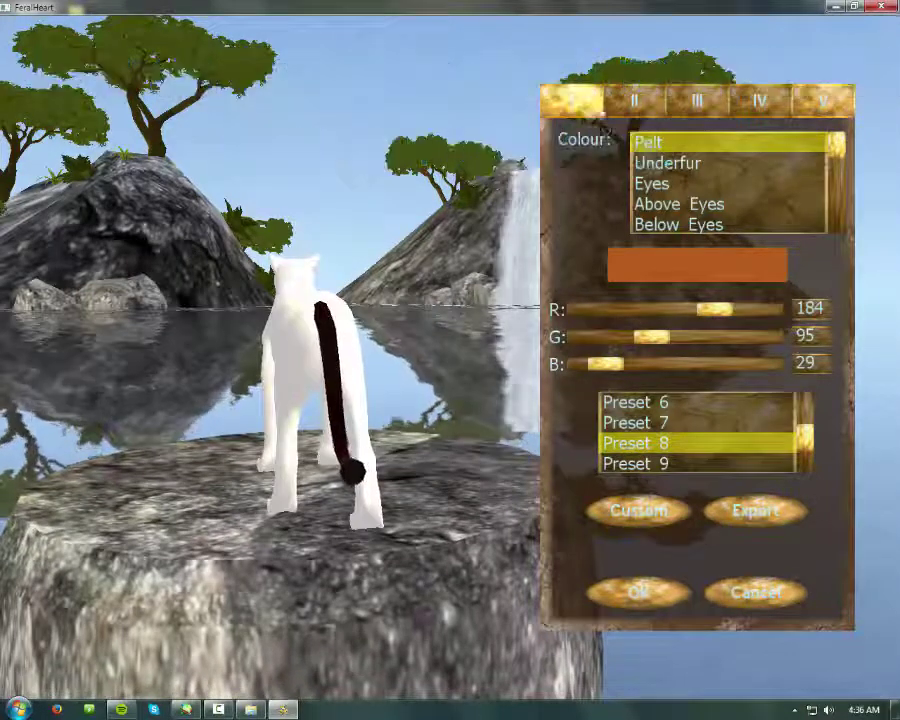
{"action": "left_click", "coordinate": [571, 100]}
{"action": "left_click", "coordinate": [650, 204]}
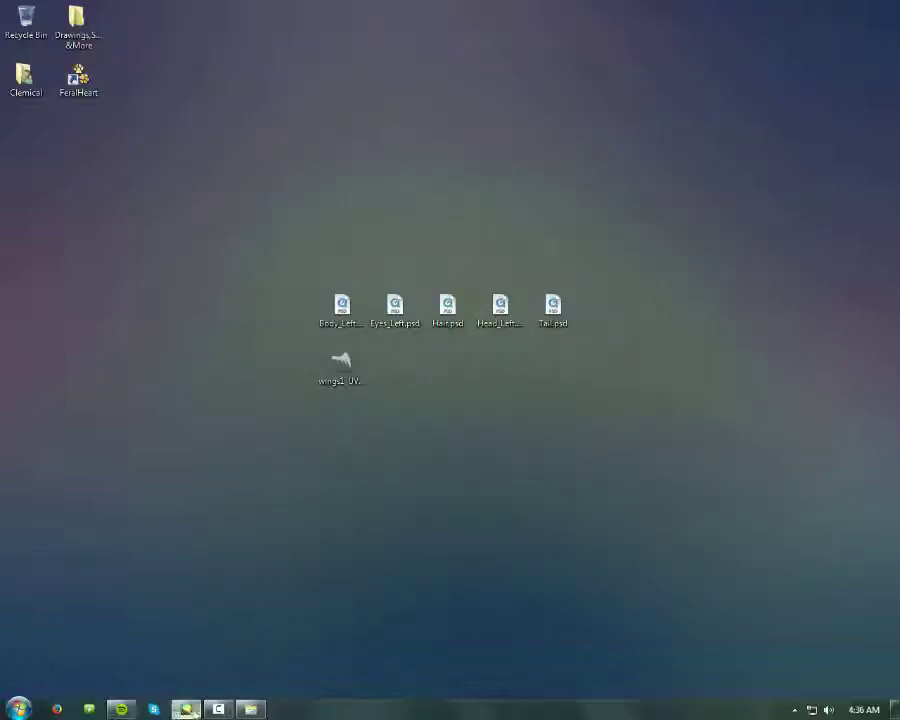
{"action": "left_click", "coordinate": [187, 710]}
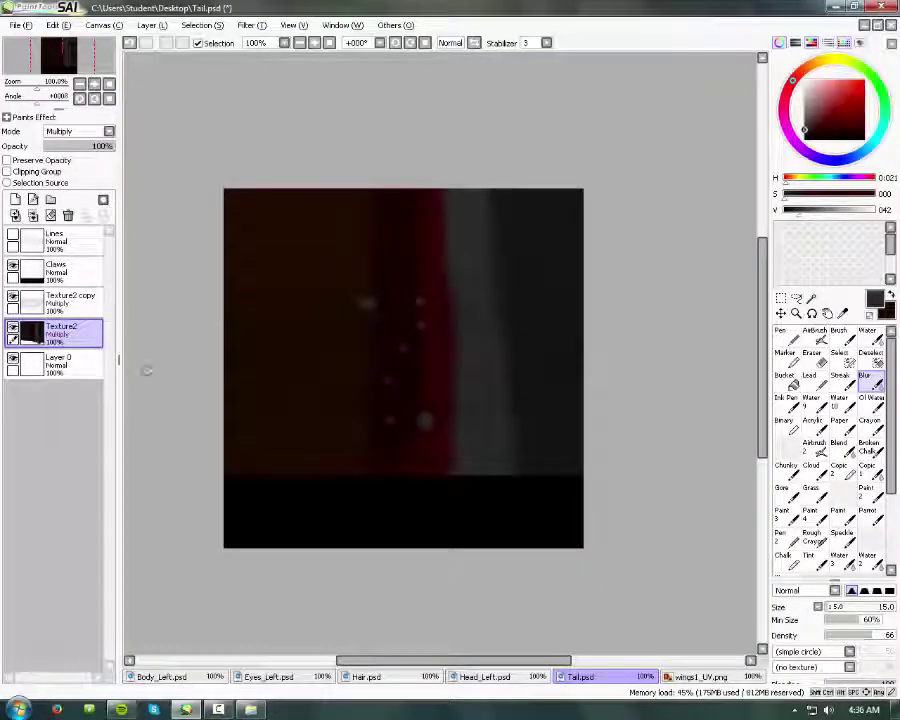
- Flip through the texture tabs and settle on Body_Left.psd, zoomed in
{"action": "left_click", "coordinate": [527, 680]}
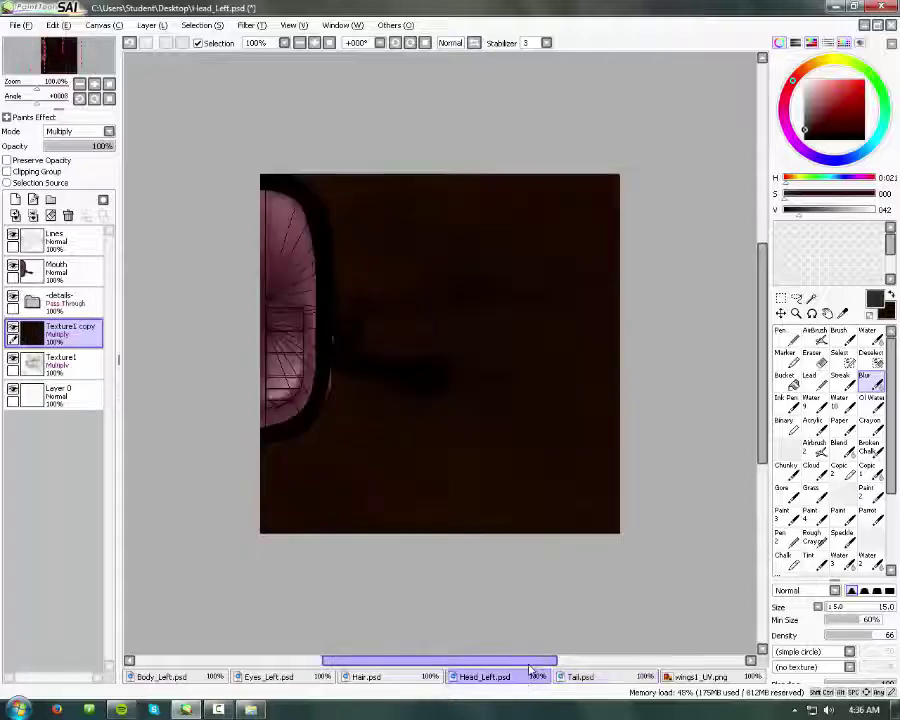
{"action": "left_click", "coordinate": [385, 678]}
{"action": "left_click", "coordinate": [290, 678]}
{"action": "left_click", "coordinate": [220, 678]}
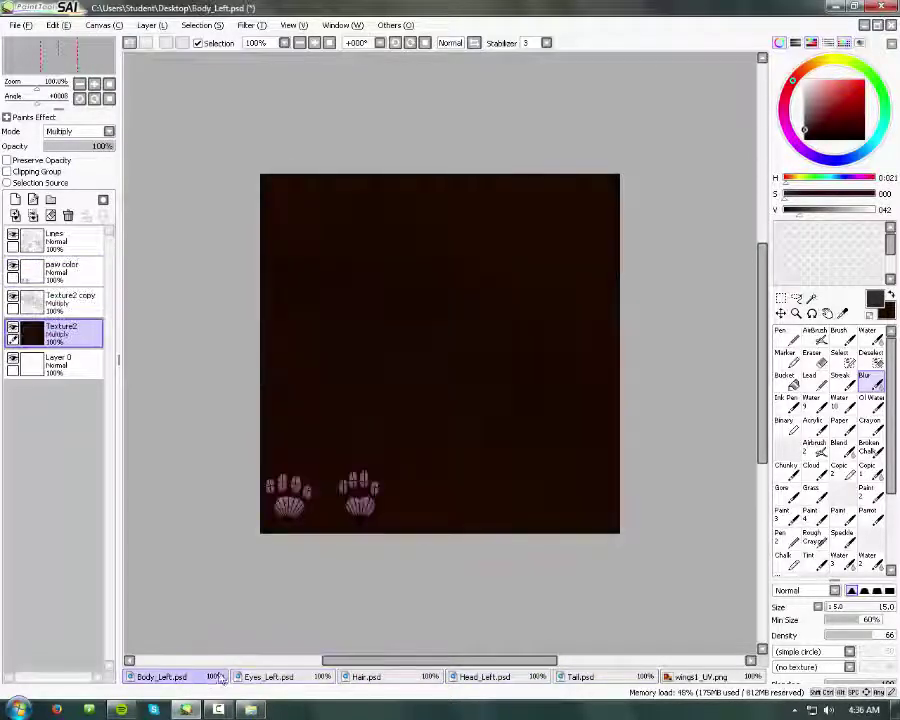
{"action": "left_click", "coordinate": [284, 681]}
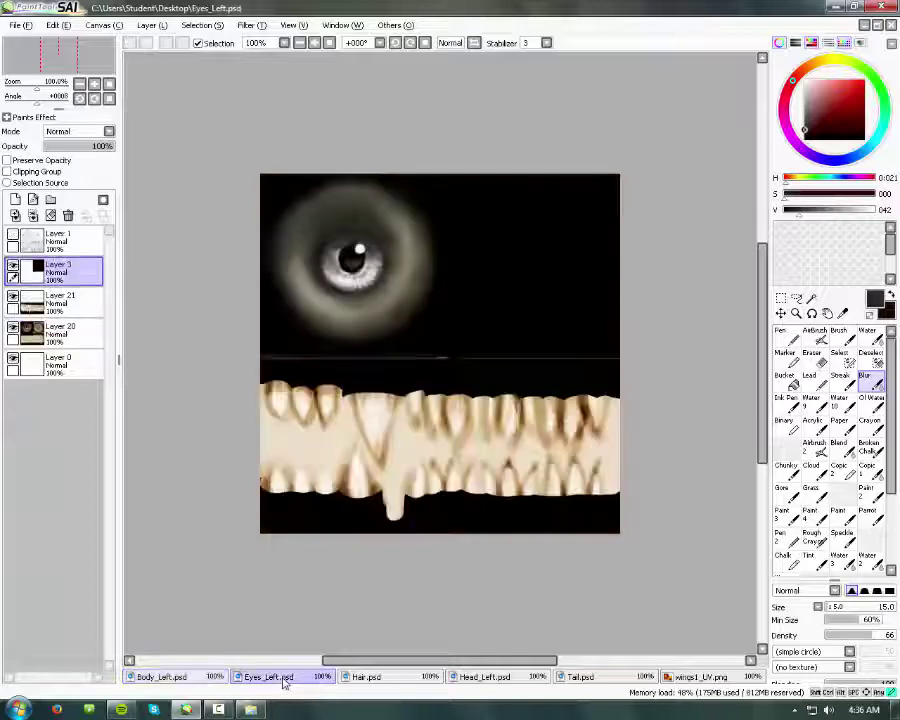
{"action": "left_click", "coordinate": [220, 678]}
{"action": "scroll", "coordinate": [358, 473], "scroll_direction": "up", "scroll_amount": 2}
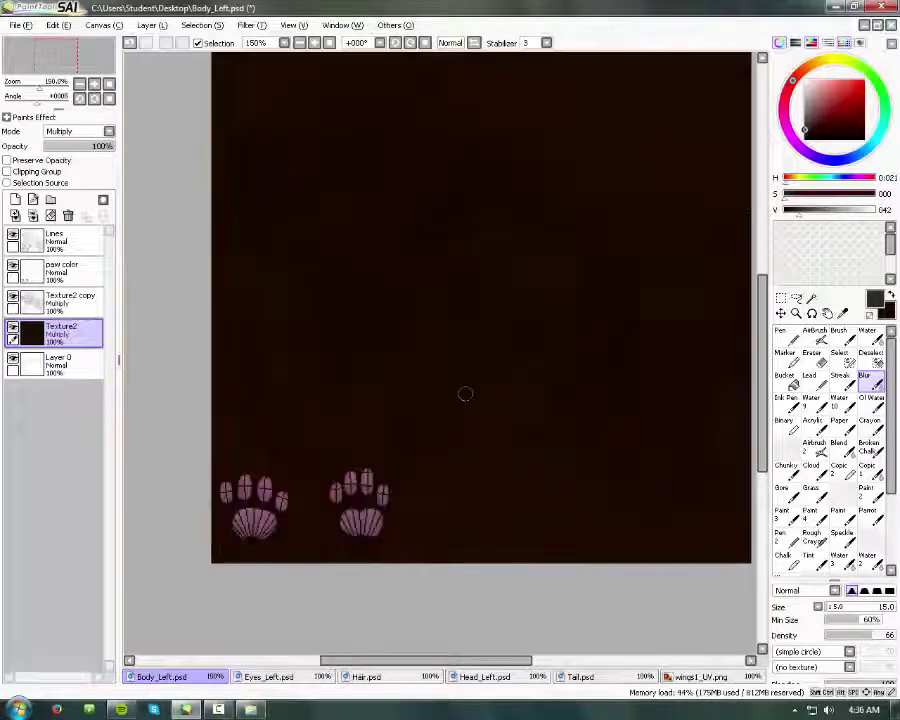
- Smooth the grey patch's upper edge and dim the glowing light spot on Body_Left
{"action": "left_click", "coordinate": [645, 679]}
{"action": "left_click", "coordinate": [160, 677]}
{"action": "scroll", "coordinate": [370, 530], "scroll_direction": "up", "scroll_amount": 2}
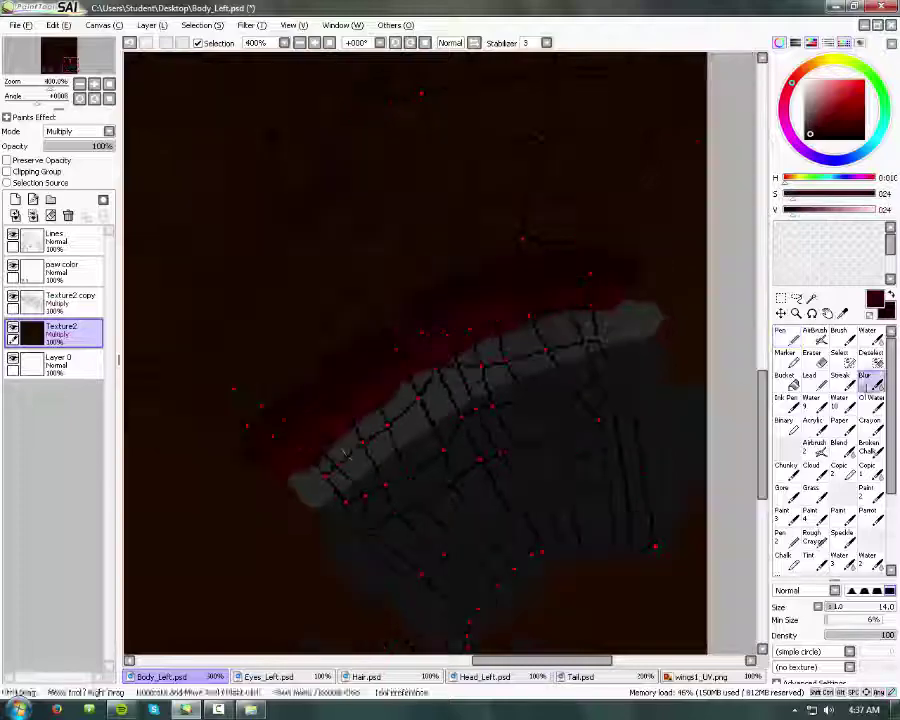
{"action": "left_click_drag", "start_coordinate": [376, 396], "coordinate": [610, 292]}
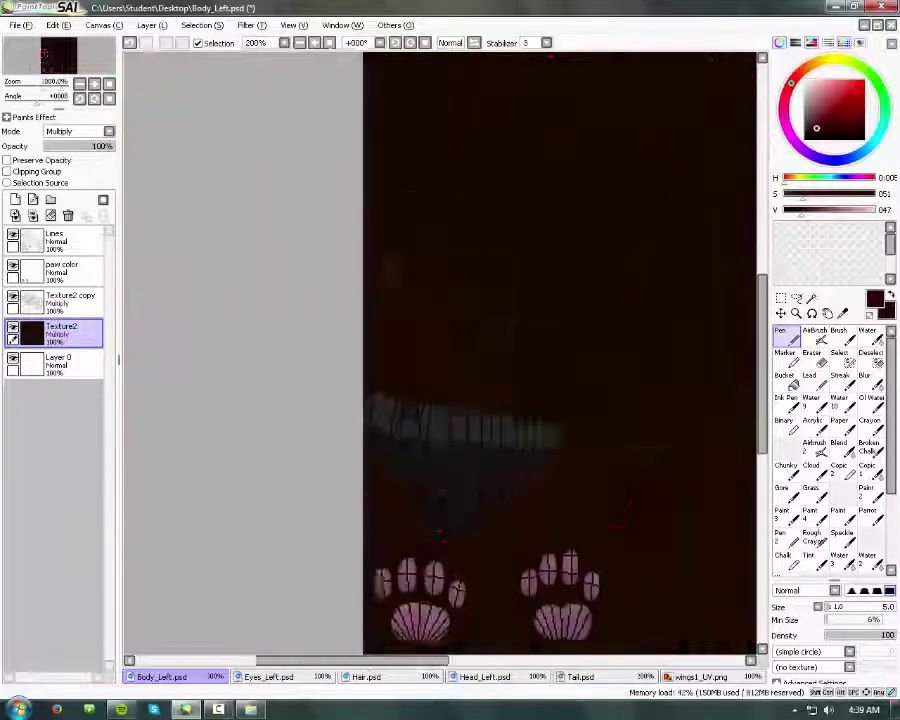
{"action": "left_click_drag", "start_coordinate": [488, 102], "coordinate": [472, 133]}
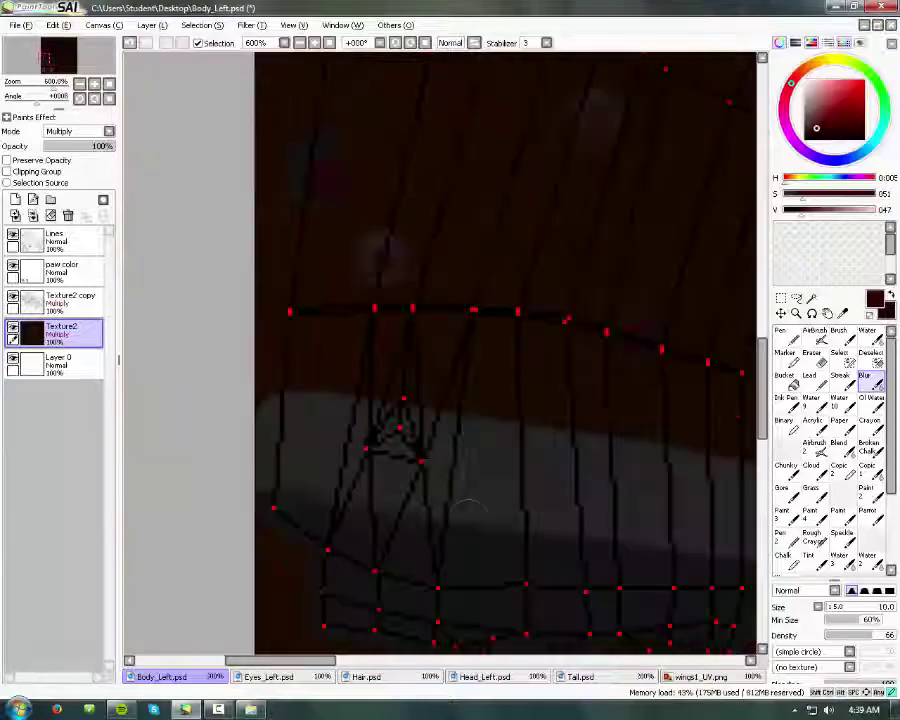
{"action": "key", "text": "ctrl+minus"}
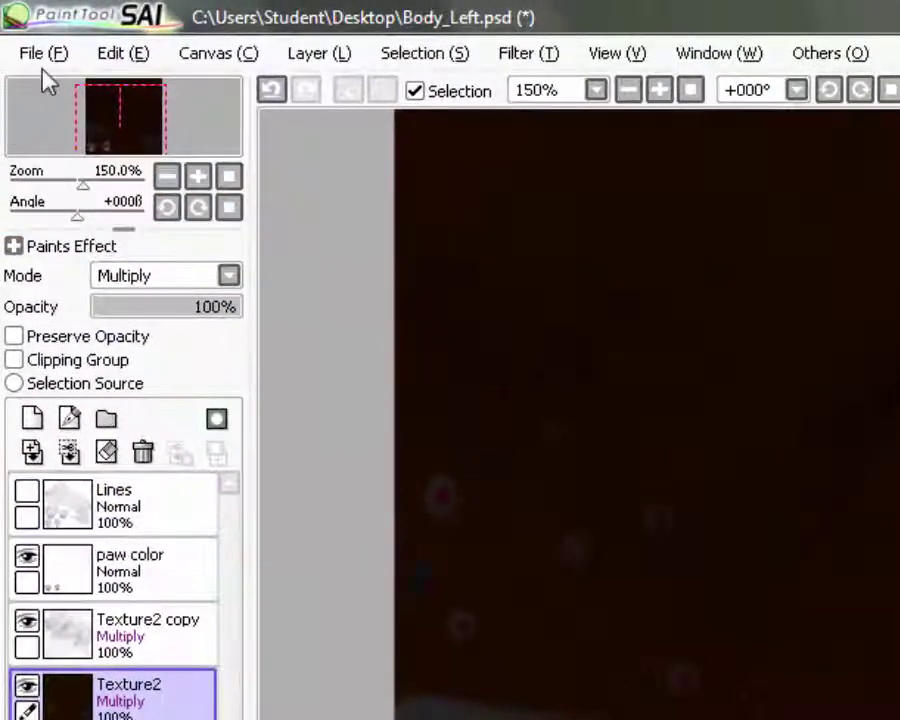
- Export the body texture as preset_8body.jpg and minimize SAI
{"action": "left_click", "coordinate": [44, 58]}
{"action": "mouse_move", "coordinate": [175, 288]}
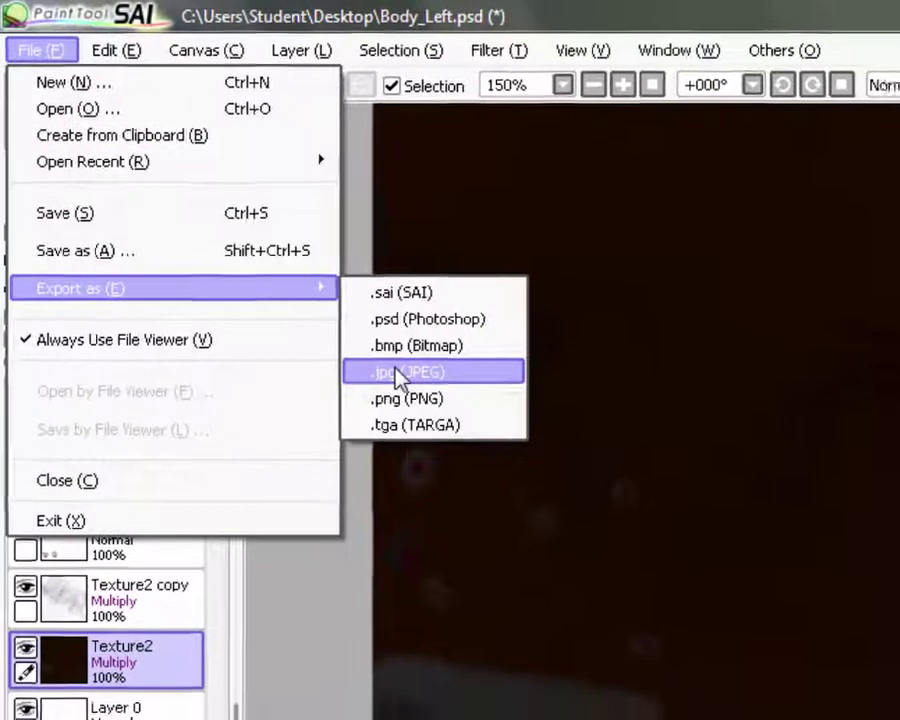
{"action": "left_click", "coordinate": [425, 394]}
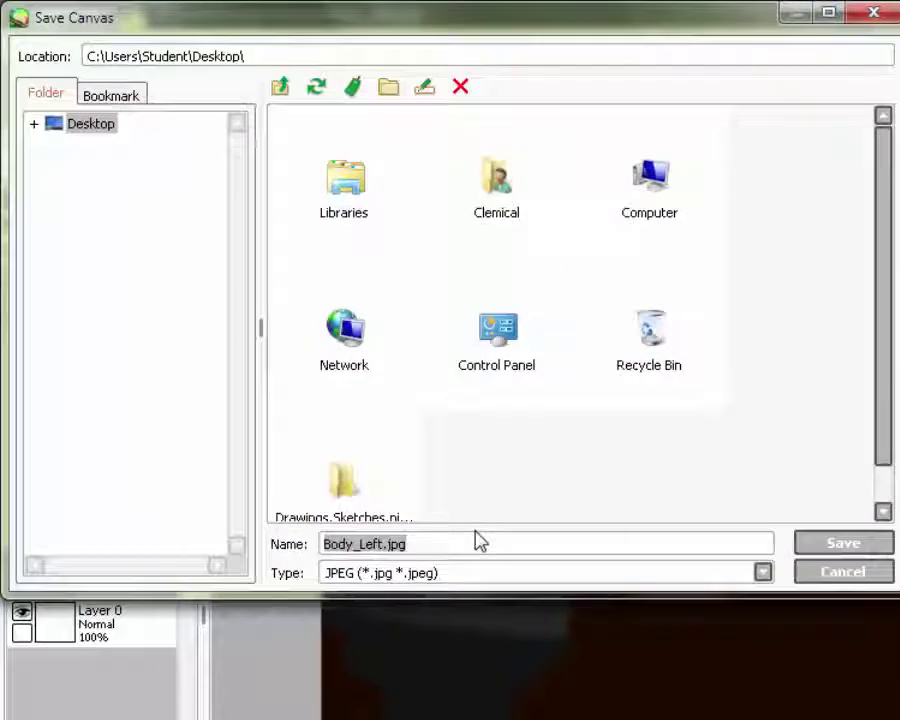
{"action": "type", "text": "preset_8body."}
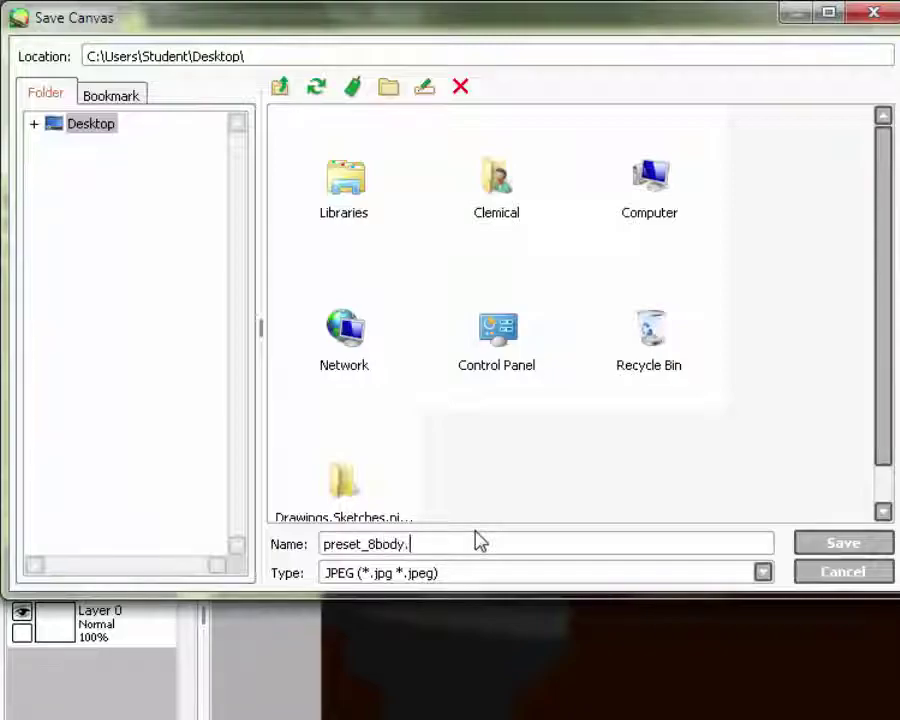
{"action": "type", "text": "jpg"}
{"action": "left_click", "coordinate": [843, 543]}
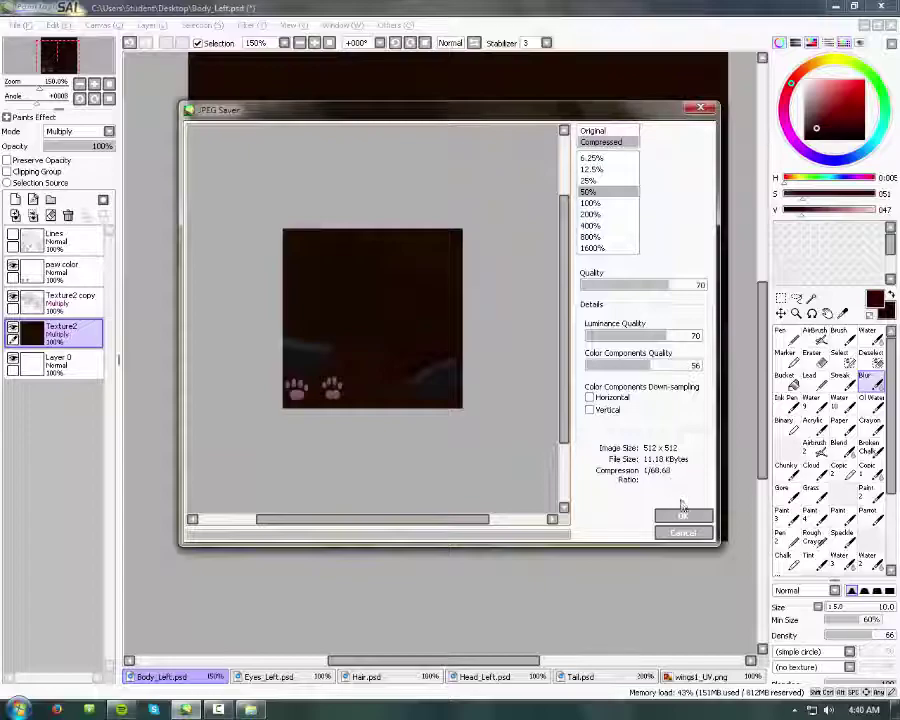
{"action": "left_click", "coordinate": [683, 514]}
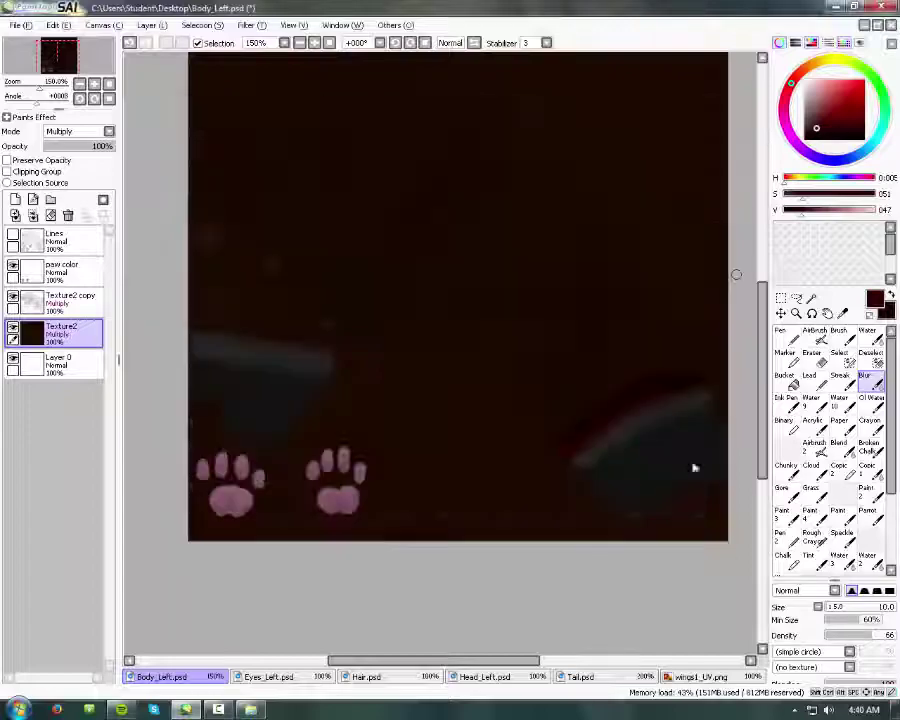
{"action": "left_click", "coordinate": [838, 8]}
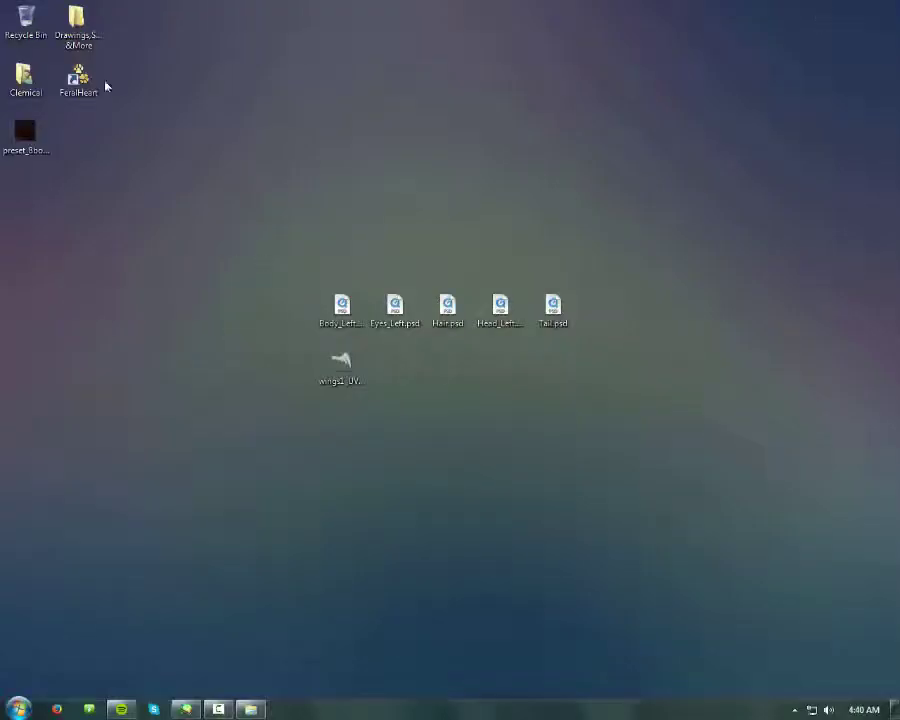
- Move preset_8body.jpg into the preset_8 folder and launch FeralHeart
{"action": "left_click", "coordinate": [250, 709]}
{"action": "left_click_drag", "start_coordinate": [25, 130], "coordinate": [428, 305]}
{"action": "double_click", "coordinate": [78, 78]}
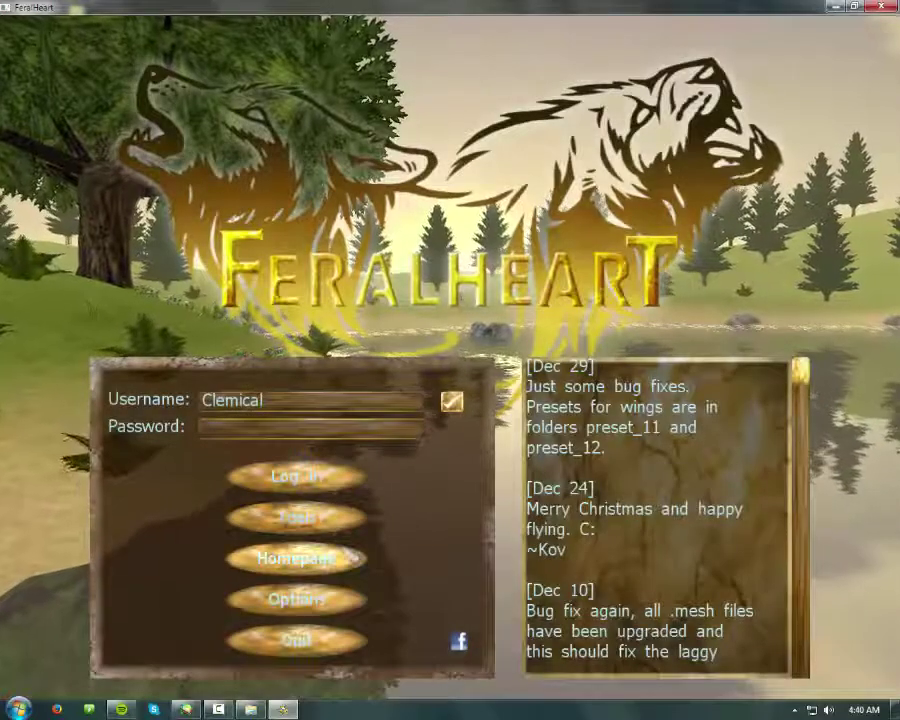
- Load Preset 8 in the Preset Maker with the species set to Canine
{"action": "left_click", "coordinate": [345, 527]}
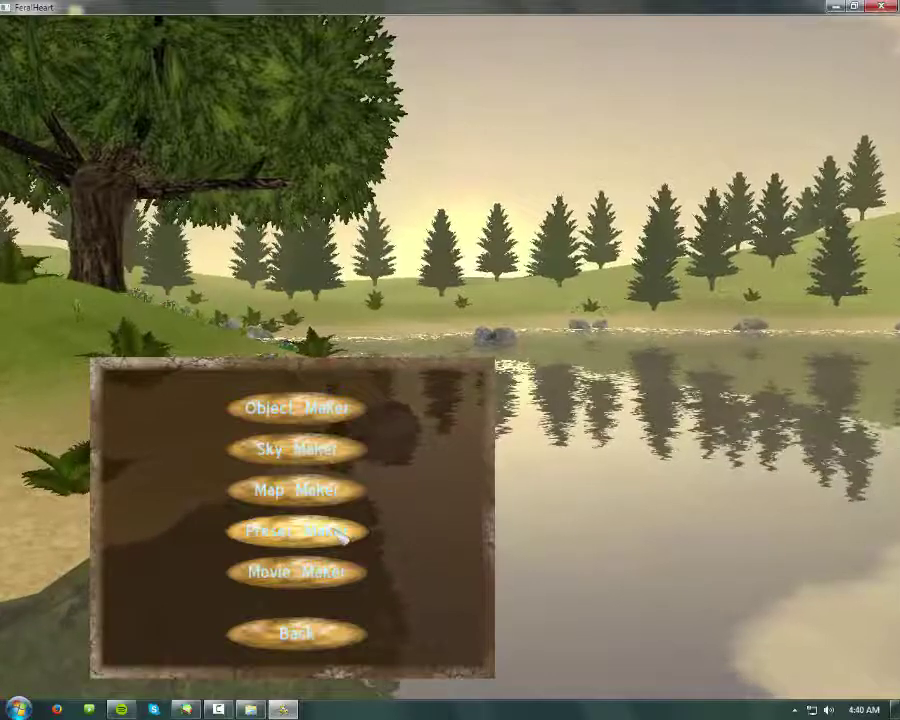
{"action": "left_click", "coordinate": [340, 536]}
{"action": "left_click", "coordinate": [810, 463]}
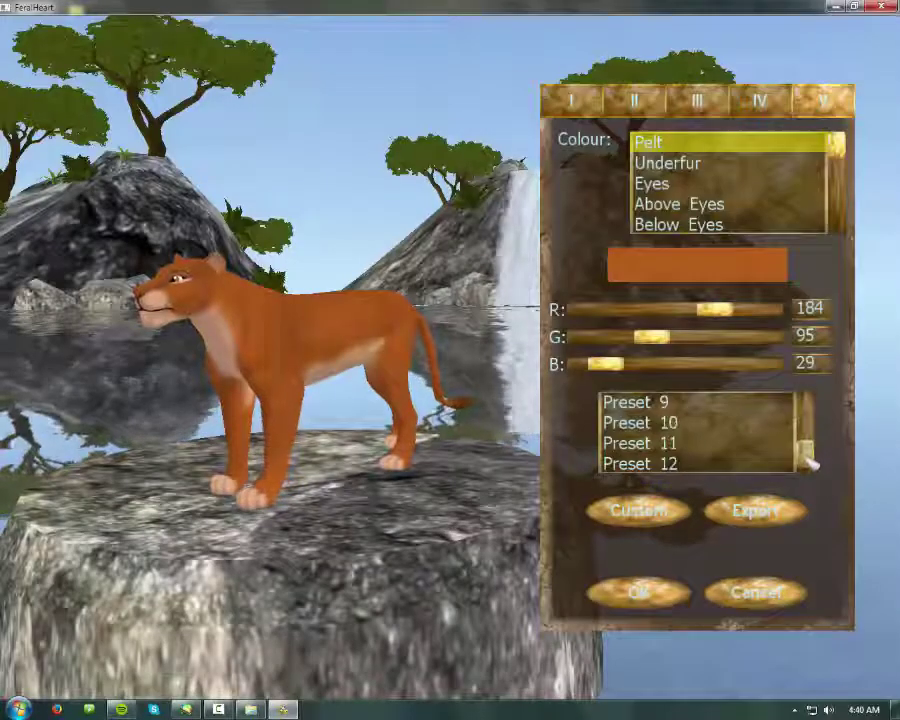
{"action": "scroll", "coordinate": [810, 463], "scroll_direction": "down", "scroll_amount": 1}
{"action": "scroll", "coordinate": [806, 455], "scroll_direction": "up", "scroll_amount": 2}
{"action": "left_click", "coordinate": [698, 403]}
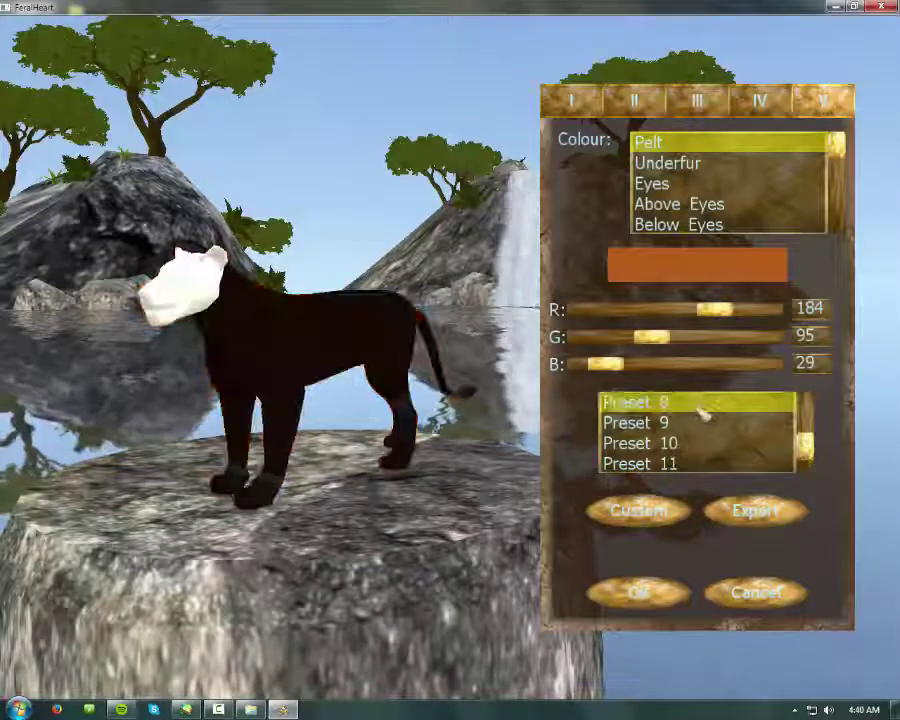
{"action": "left_click", "coordinate": [572, 100]}
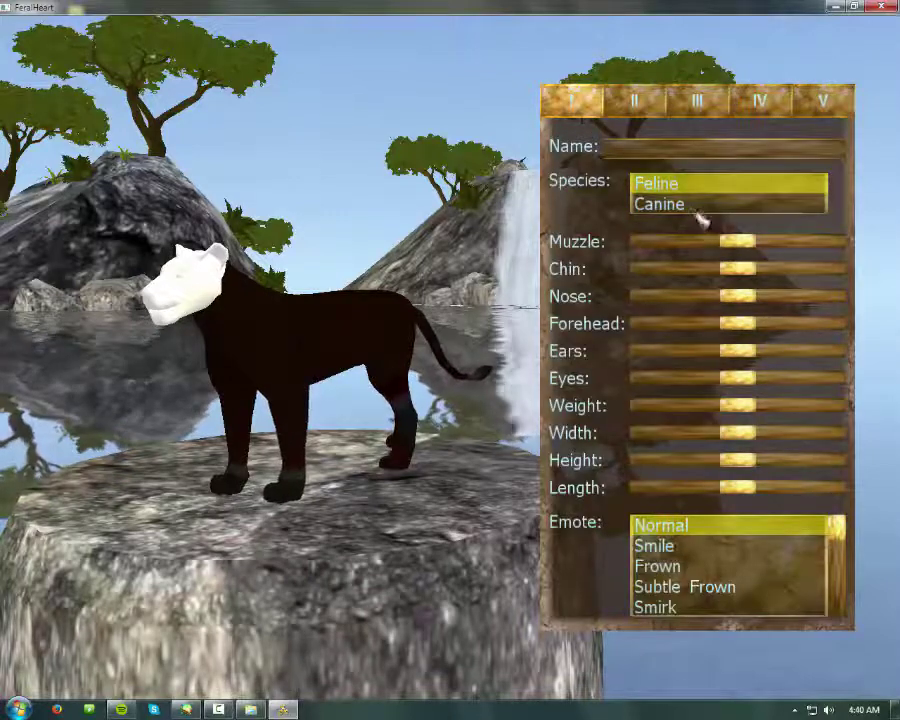
{"action": "left_click", "coordinate": [690, 204]}
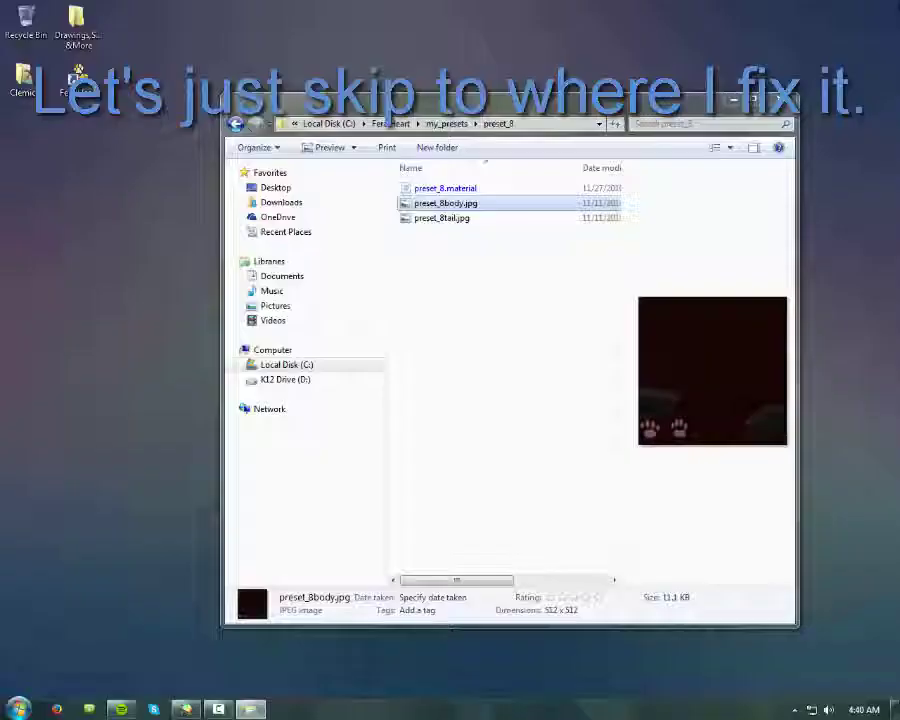
- Pick dark brown, zoom Body_Left to 200%, shift the striped patch, then undo two edits
{"action": "left_click", "coordinate": [185, 710]}
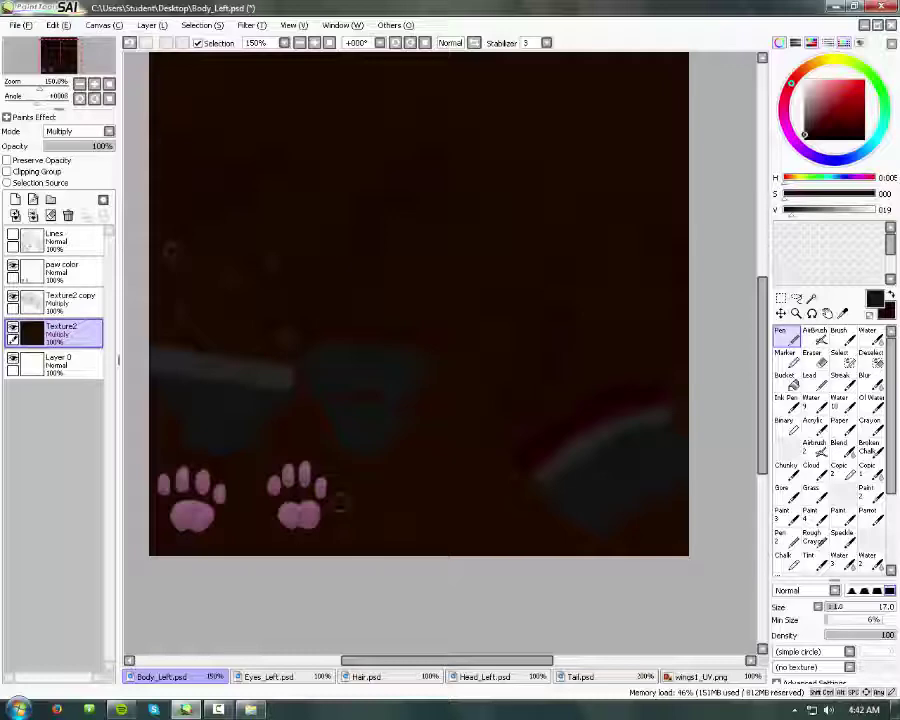
{"action": "scroll", "coordinate": [340, 502], "scroll_direction": "down", "scroll_amount": 2}
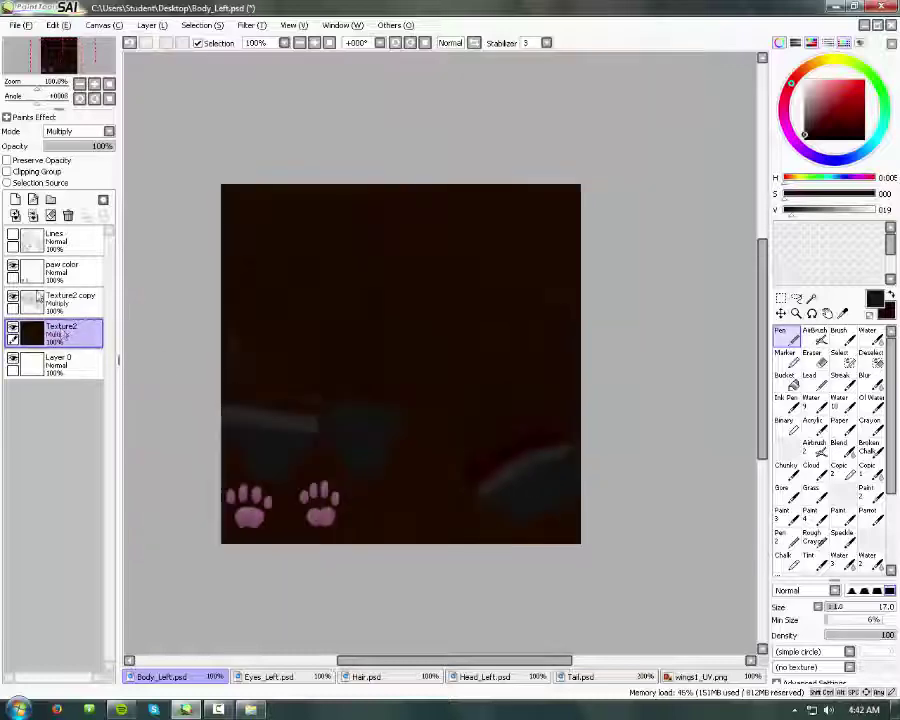
{"action": "scroll", "coordinate": [424, 431], "scroll_direction": "up", "scroll_amount": 2}
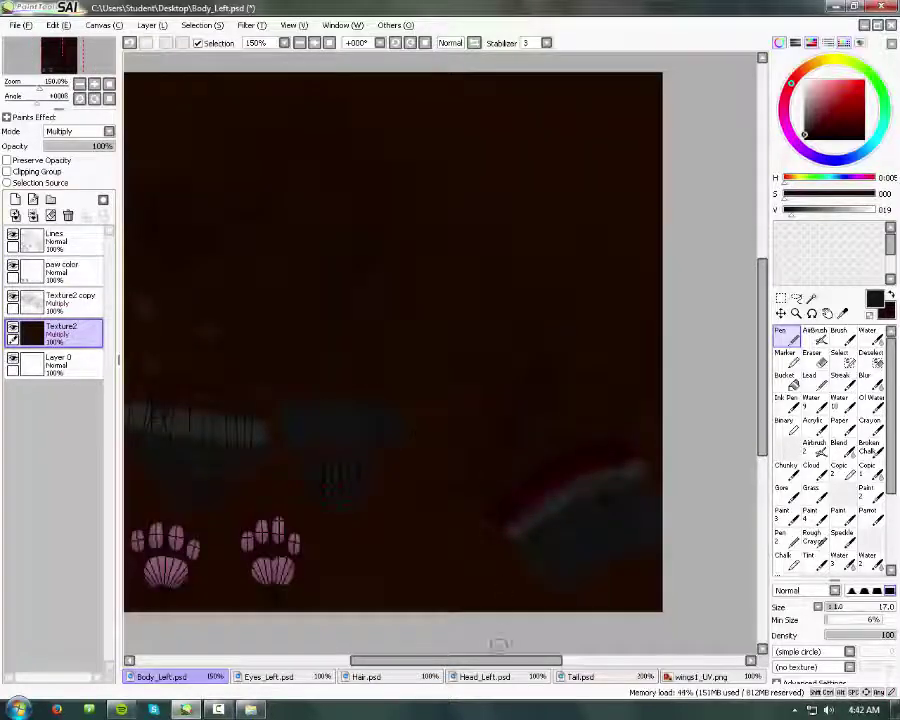
{"action": "left_click_drag", "start_coordinate": [500, 660], "coordinate": [483, 660]}
{"action": "scroll", "coordinate": [703, 533], "scroll_direction": "up", "scroll_amount": 1}
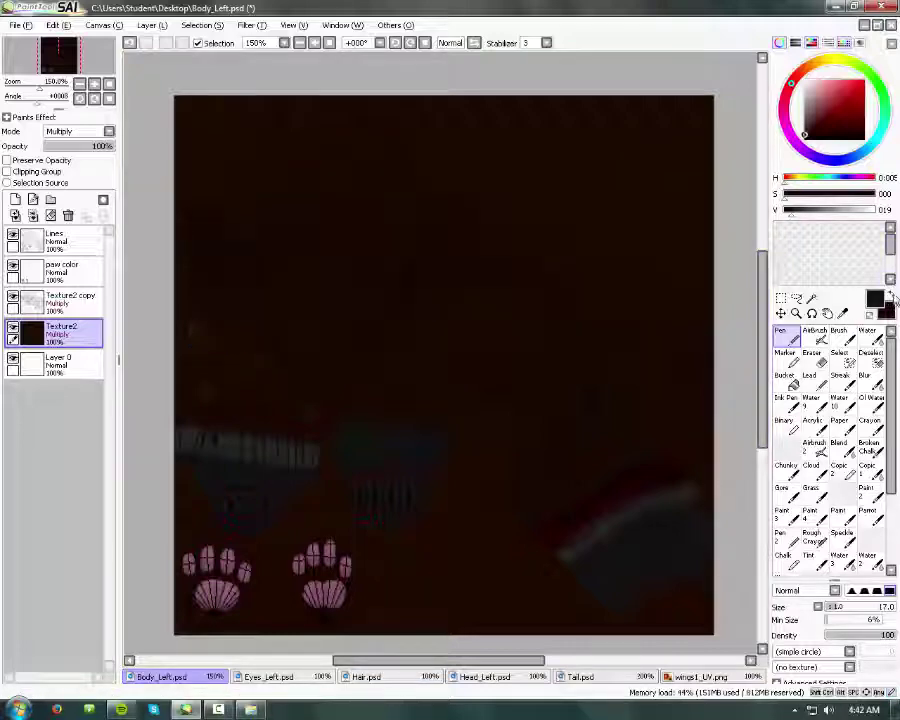
{"action": "left_click", "coordinate": [685, 493], "text": "alt"}
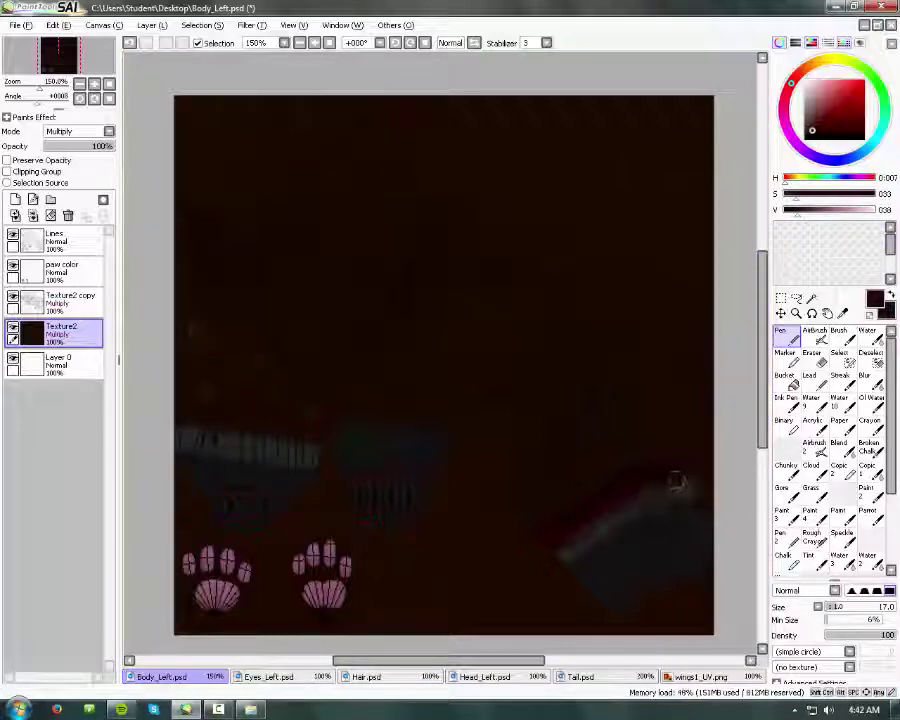
{"action": "key", "text": "ctrl+plus"}
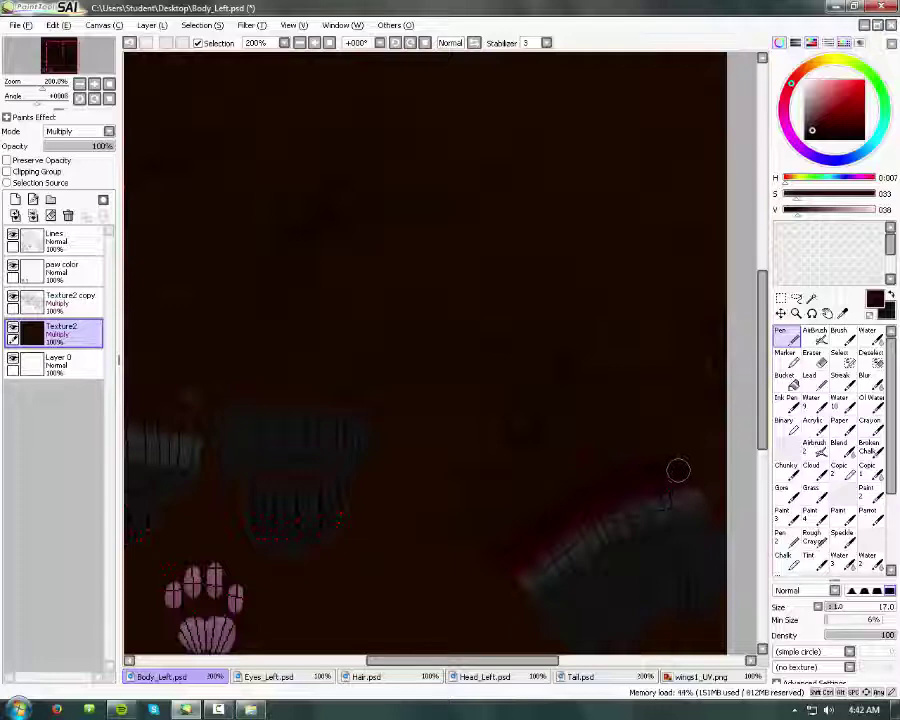
{"action": "scroll", "coordinate": [678, 469], "scroll_direction": "down", "scroll_amount": 1}
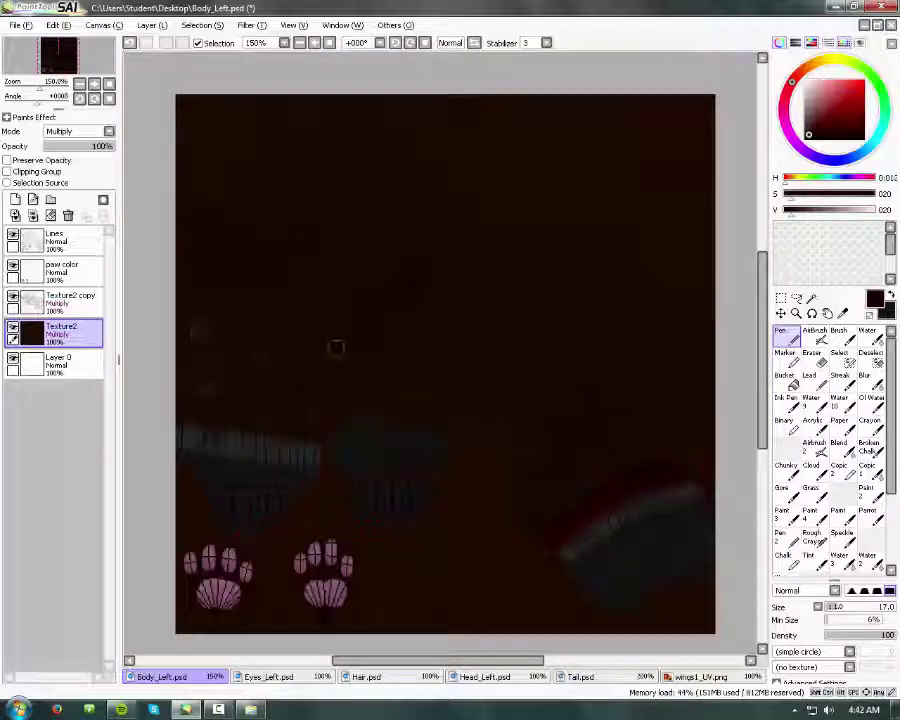
{"action": "left_click_drag", "start_coordinate": [390, 450], "coordinate": [390, 495]}
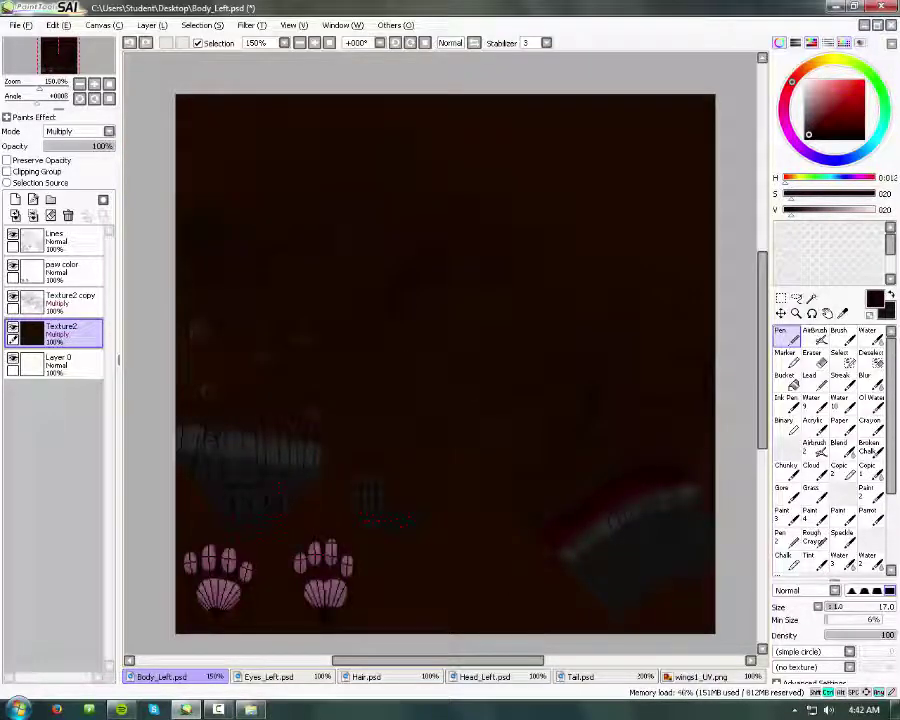
{"action": "key", "text": "ctrl+z"}
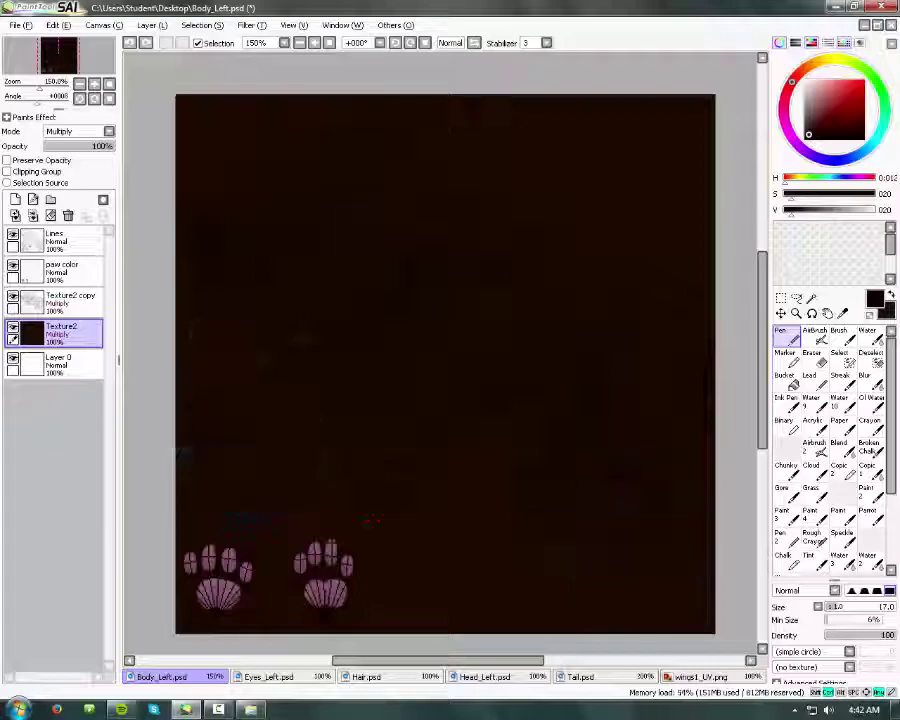
{"action": "key", "text": "ctrl+z"}
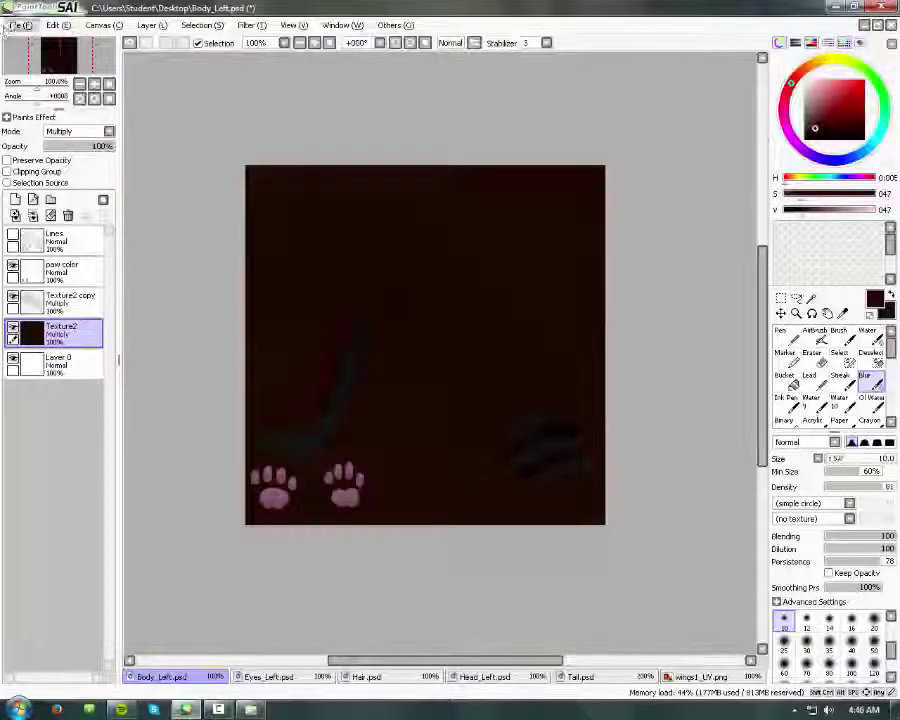
- Export the canvas to the Desktop as preset_8body.jpg at default JPEG quality, then minimize SAI
{"action": "left_click", "coordinate": [18, 25]}
{"action": "mouse_move", "coordinate": [60, 145]}
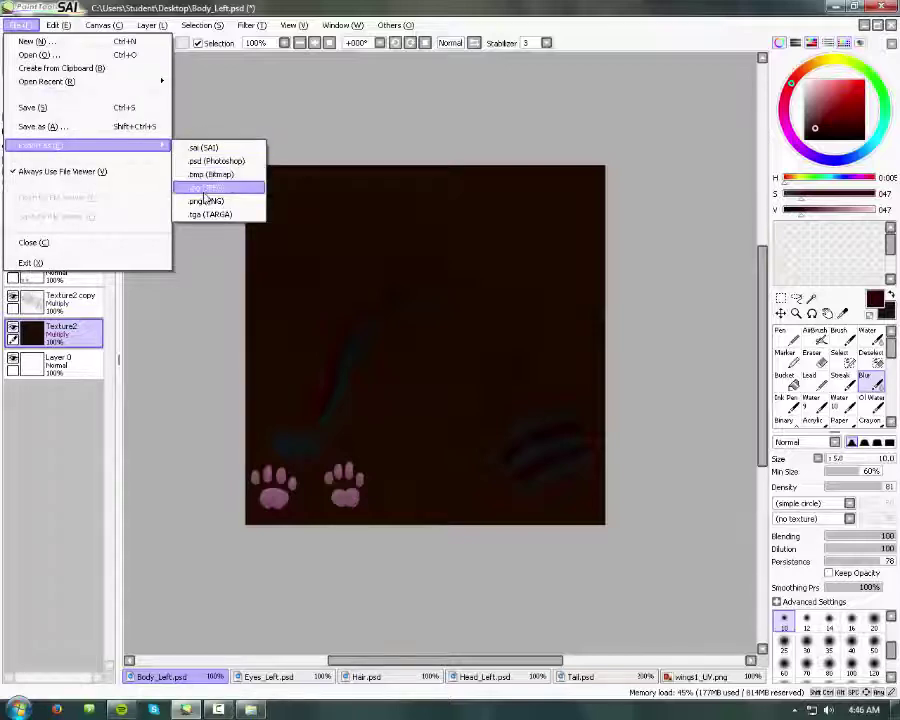
{"action": "left_click", "coordinate": [204, 190]}
{"action": "type", "text": "preset_ibody.jpg"}
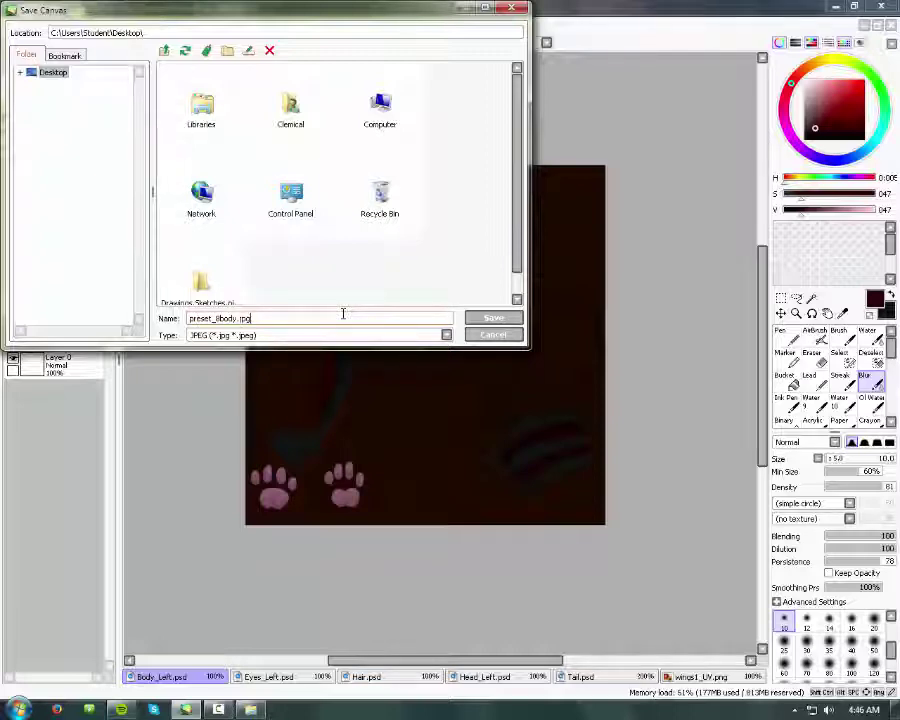
{"action": "key", "text": "Return"}
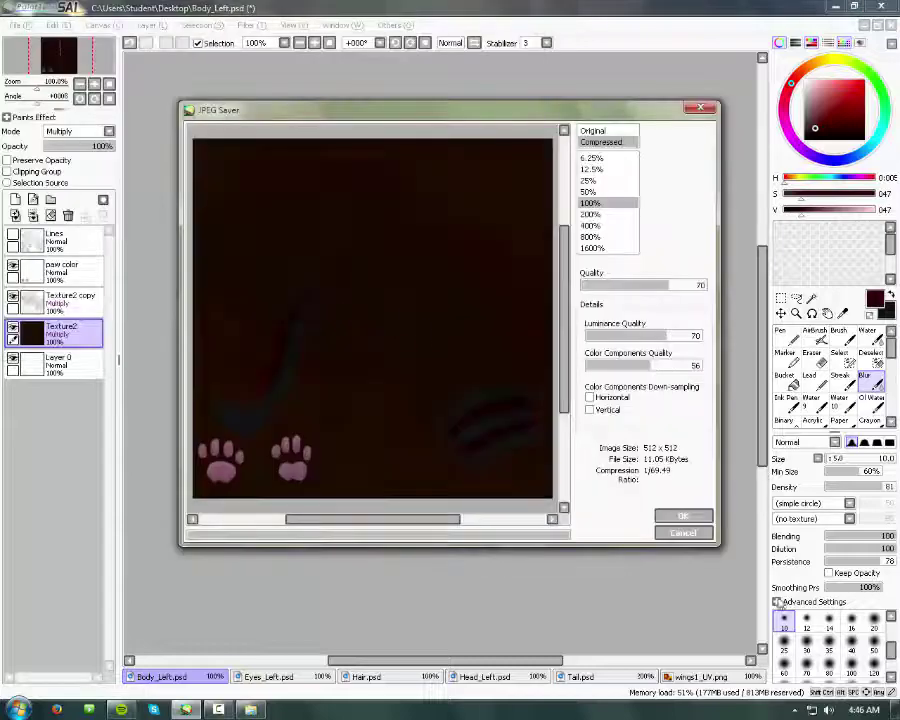
{"action": "key", "text": "Return"}
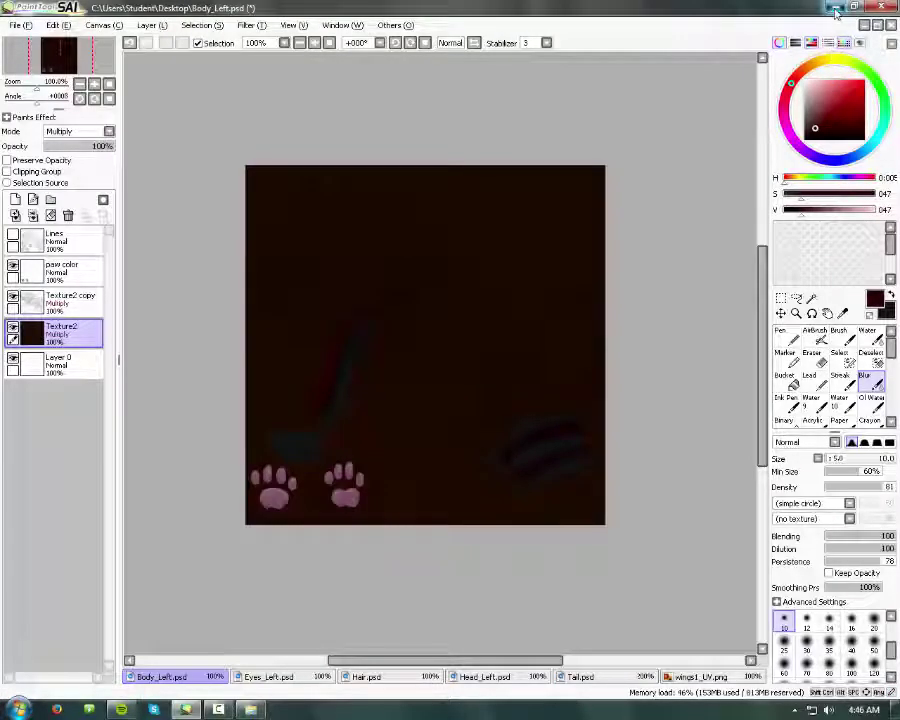
{"action": "left_click", "coordinate": [835, 11]}
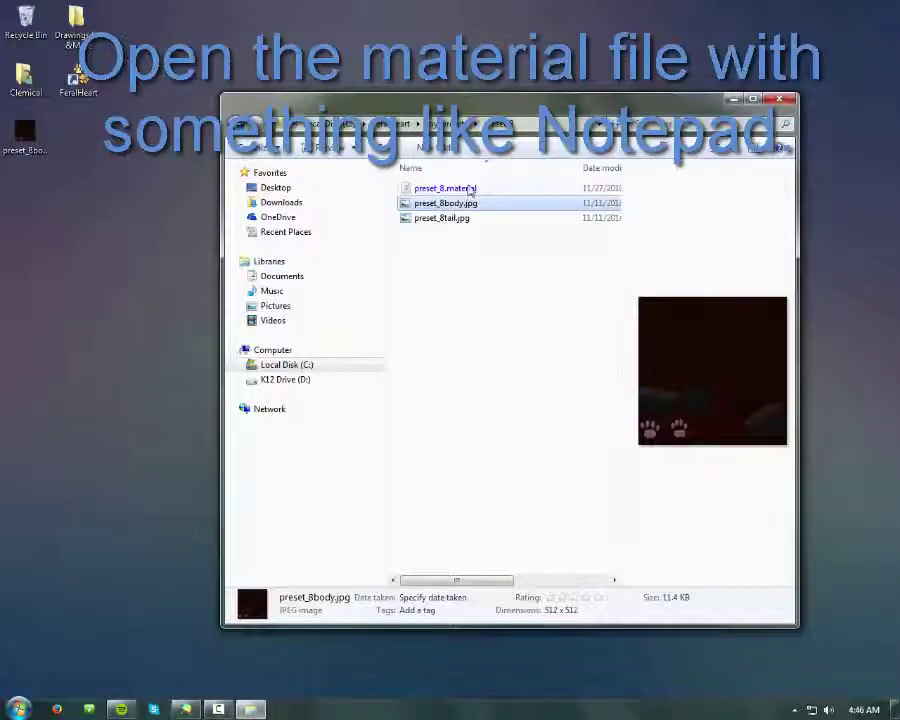
- Open preset_8.material in a maximized Notepad and point the bodyMatL line to preset_8bodyL.jpg
{"action": "double_click", "coordinate": [470, 190]}
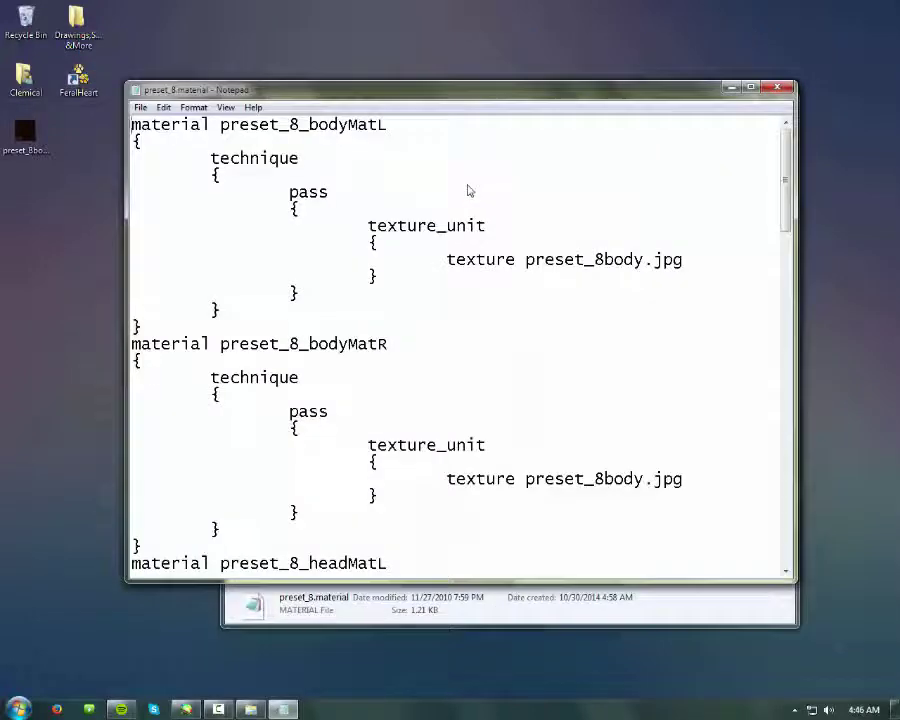
{"action": "left_click", "coordinate": [752, 90]}
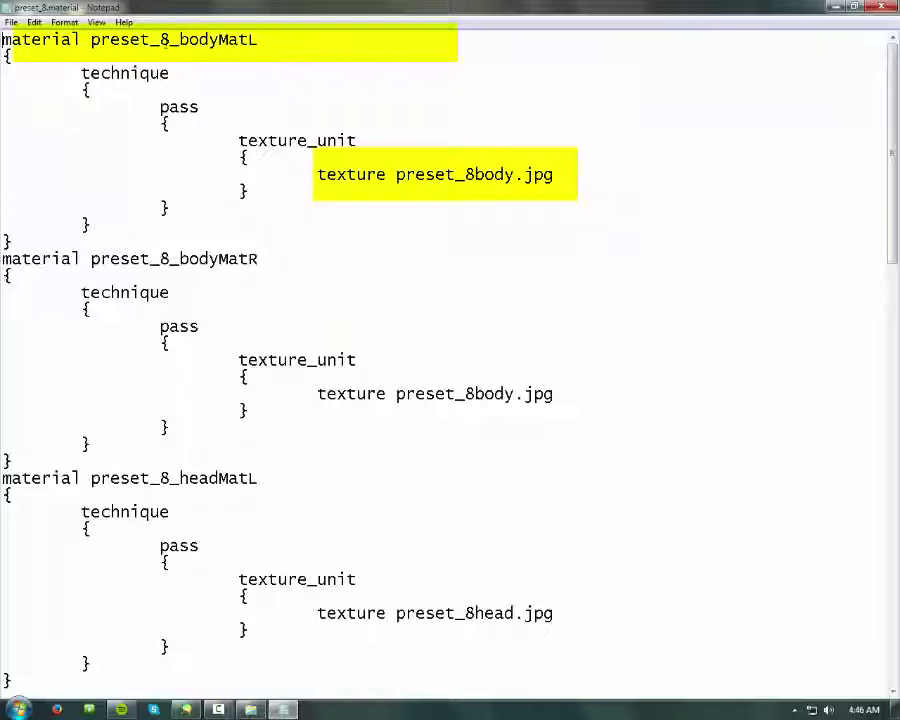
{"action": "left_click", "coordinate": [166, 39]}
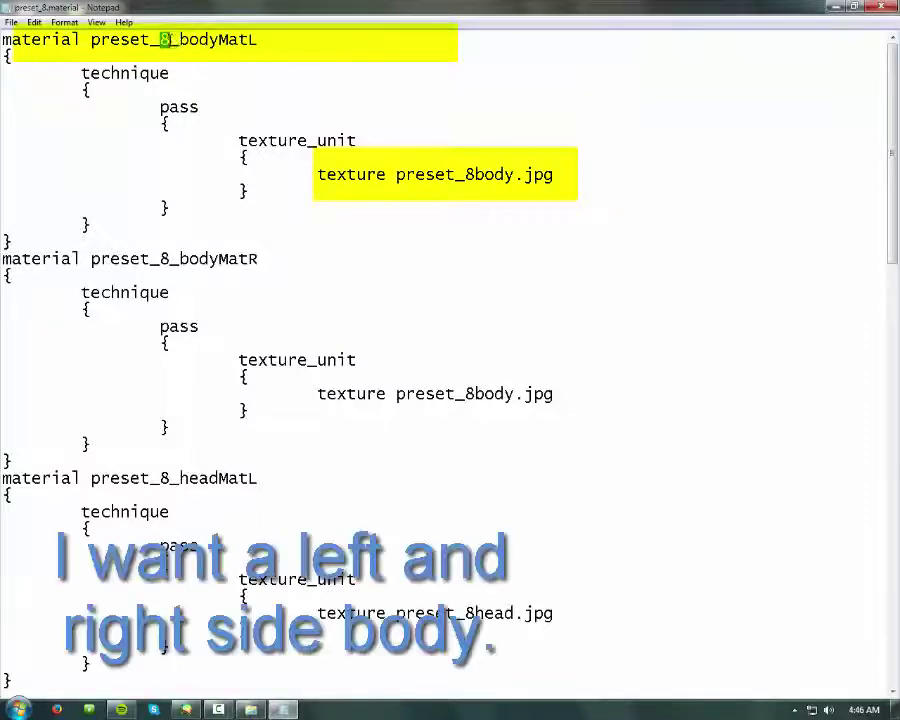
{"action": "left_click", "coordinate": [275, 39]}
{"action": "type", "text": "L"}
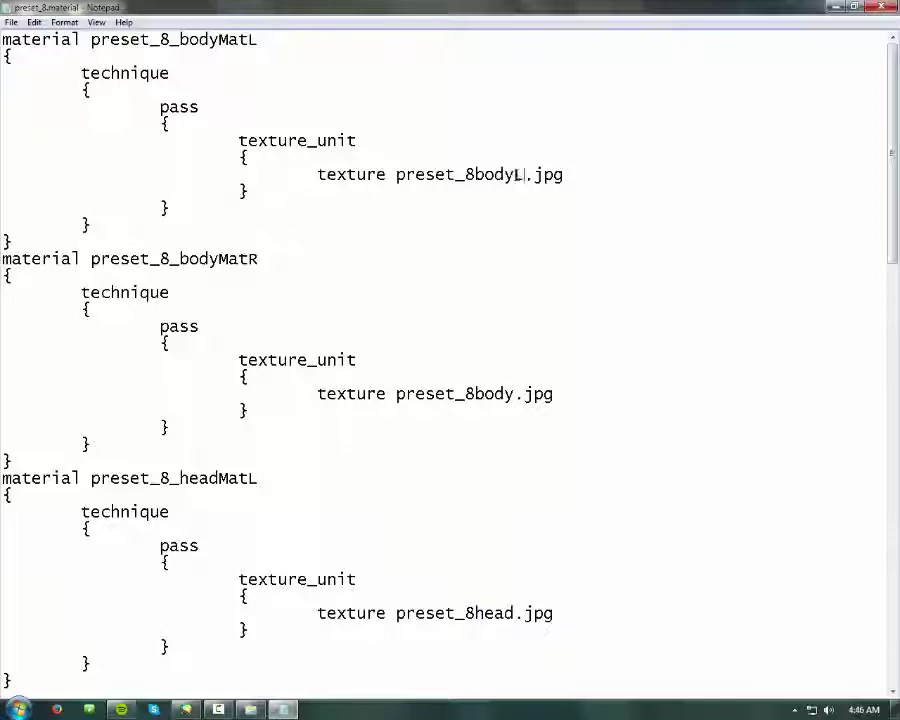
- Point the bodyMatR line to preset_8bodyR.jpg and save the material file
{"action": "left_click_drag", "start_coordinate": [180, 259], "coordinate": [266, 258]}
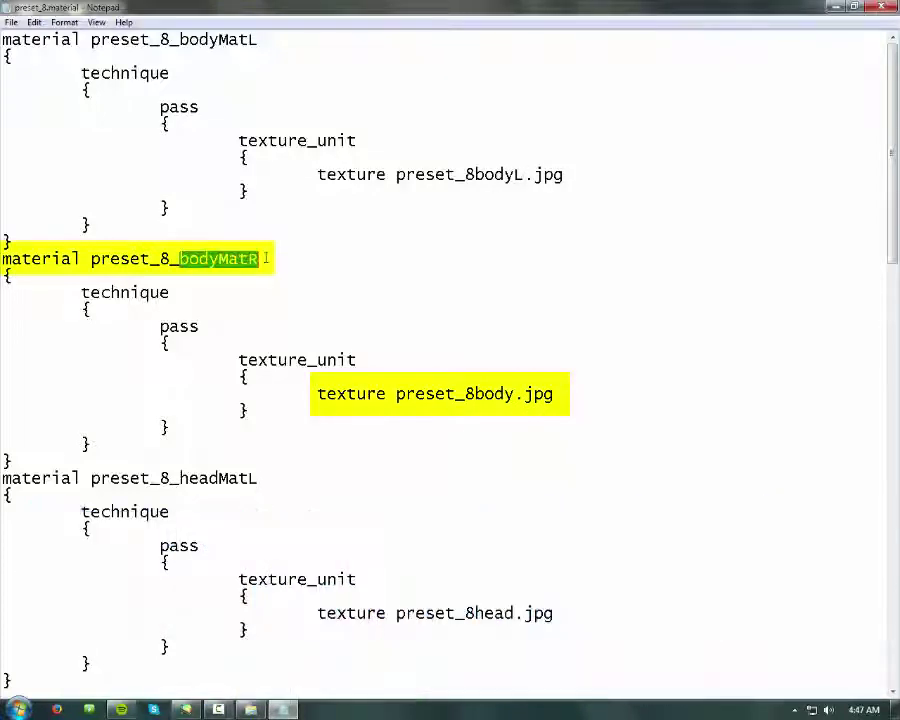
{"action": "double_click", "coordinate": [256, 259]}
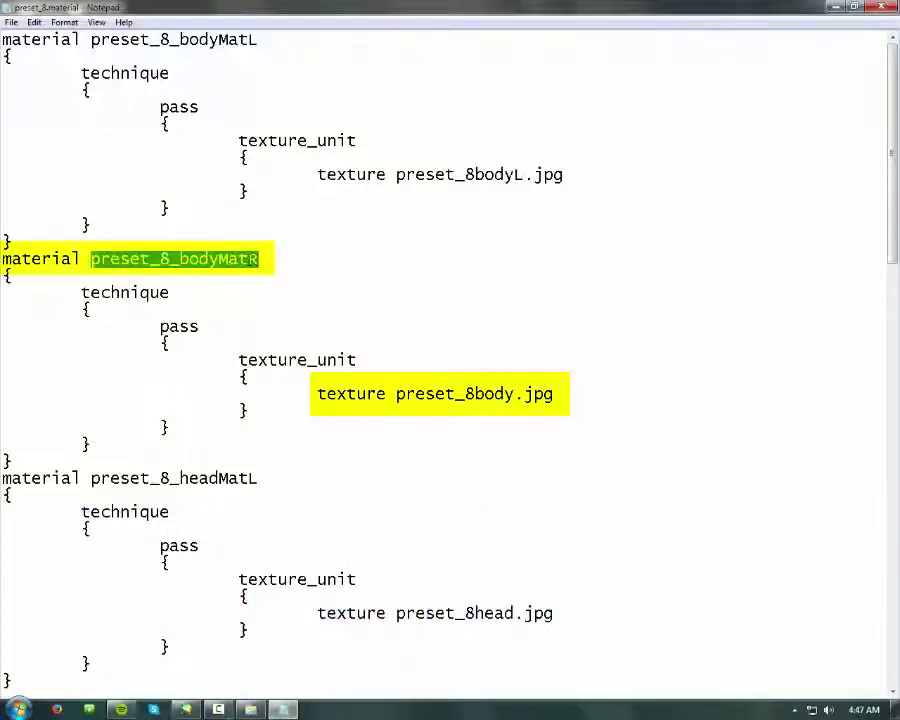
{"action": "left_click", "coordinate": [288, 264]}
{"action": "type", "text": "R"}
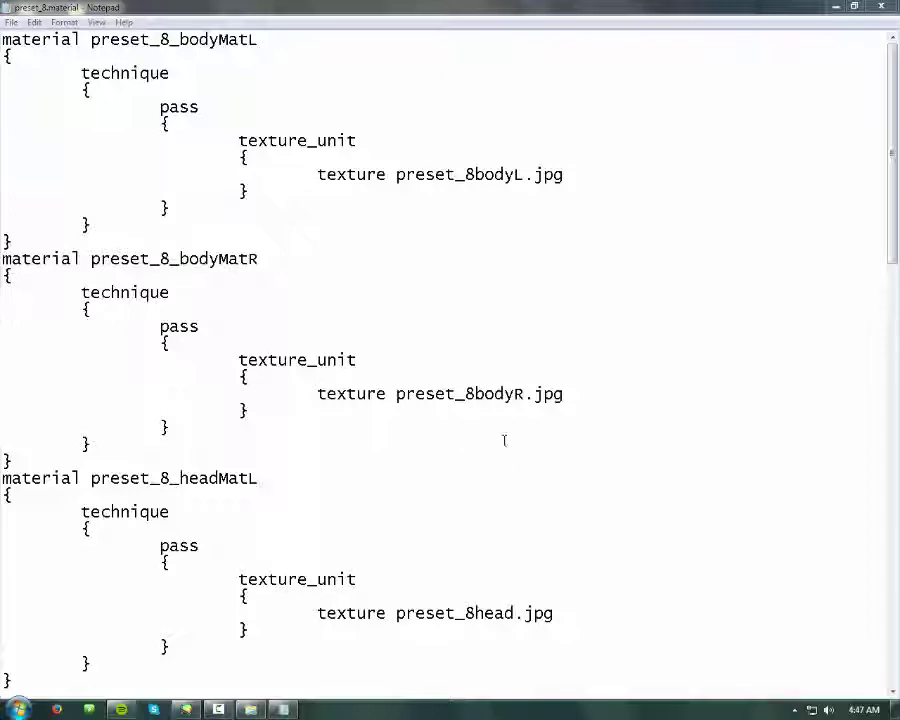
{"action": "left_click", "coordinate": [882, 9]}
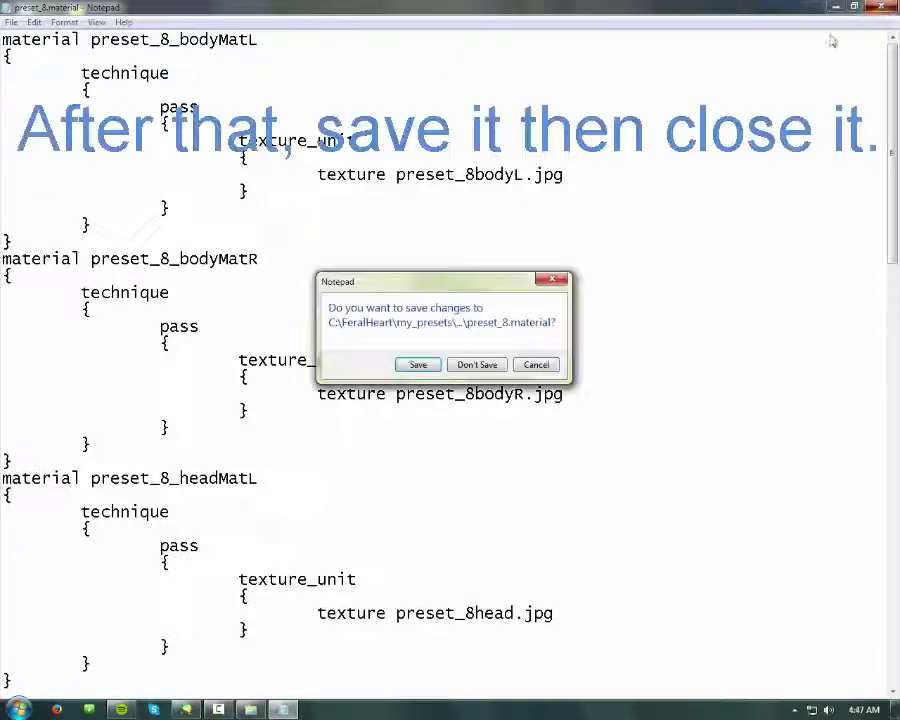
{"action": "left_click", "coordinate": [431, 366]}
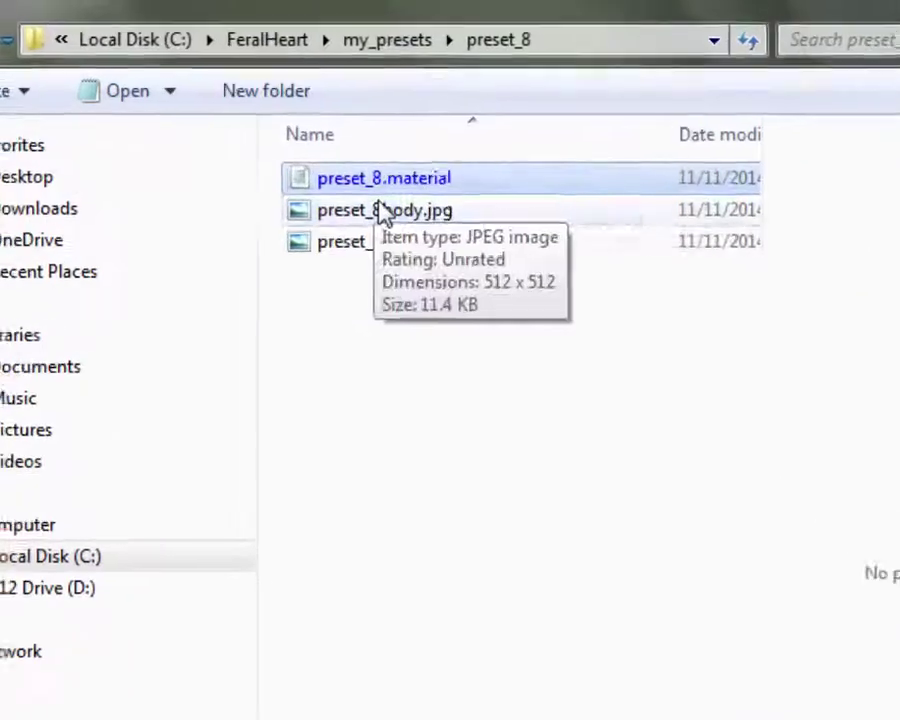
{"action": "right_click", "coordinate": [443, 200]}
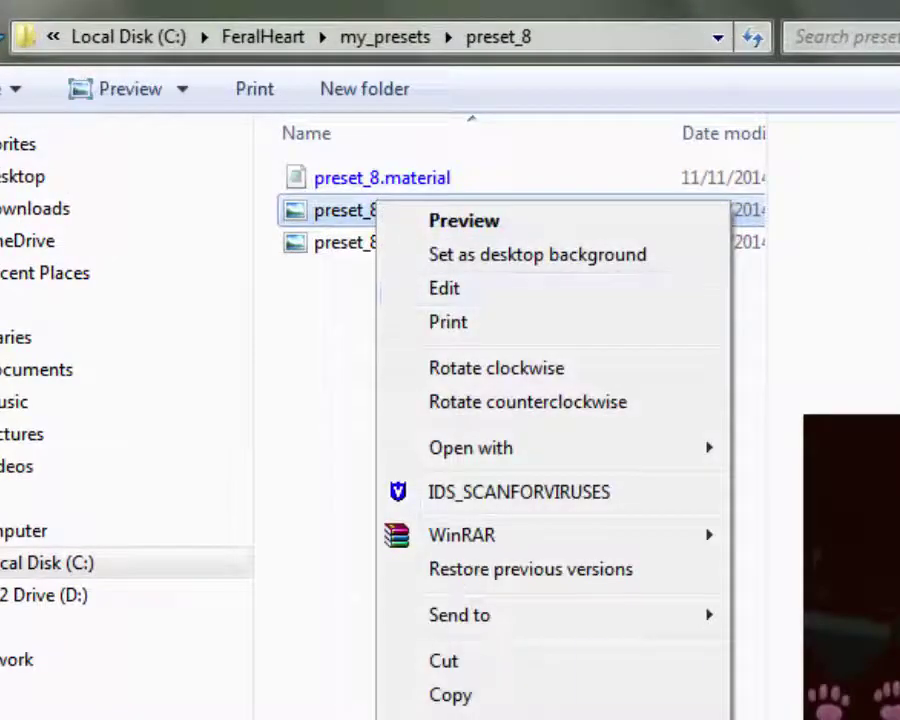
- Rename the old preset_8body.jpg to preset_8bodyL.jpg
{"action": "key", "text": "m"}
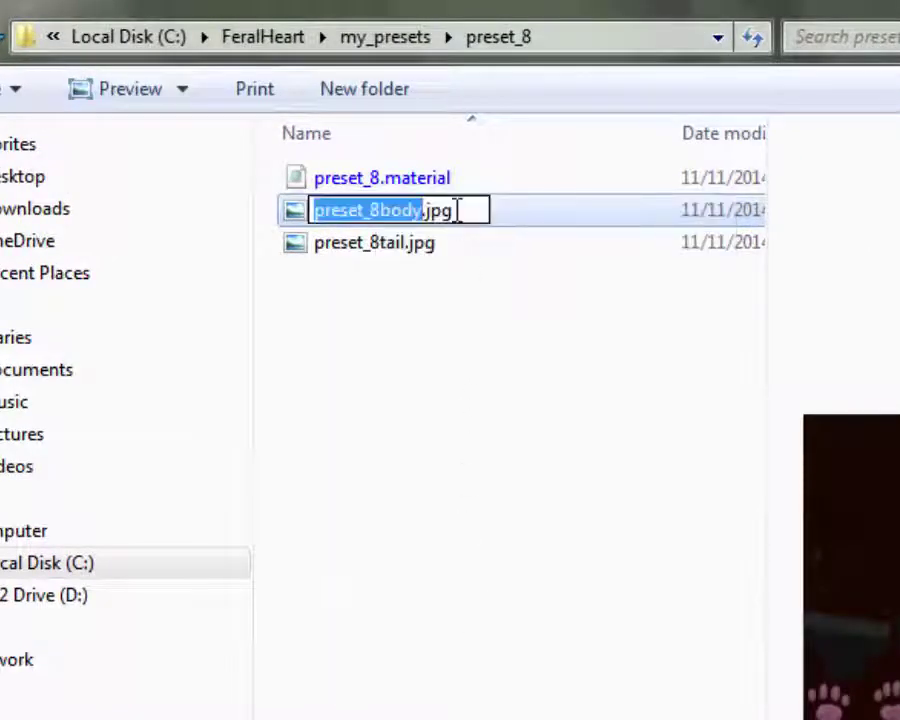
{"action": "left_click", "coordinate": [420, 210]}
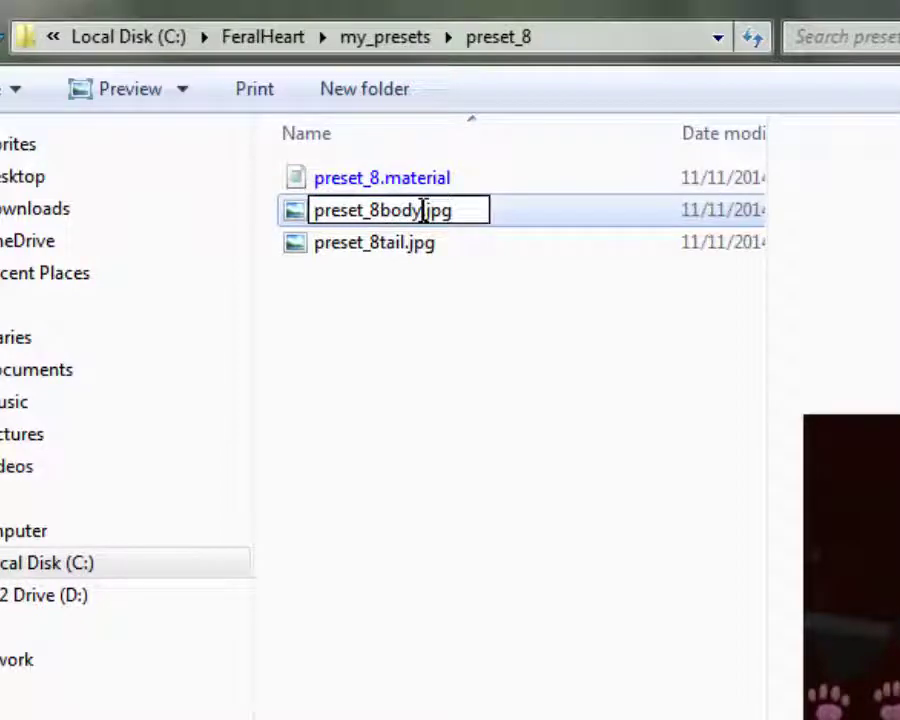
{"action": "type", "text": "_"}
{"action": "type", "text": "L"}
{"action": "key", "text": "Return"}
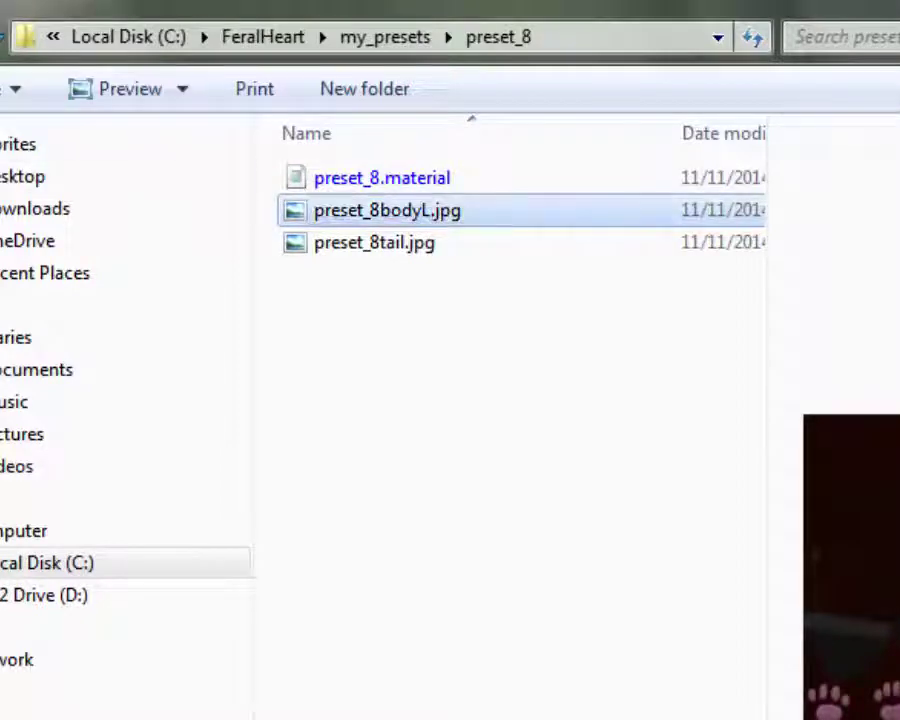
- Move the new desktop preset_8body.jpg into preset_8 and rename it preset_8bodyR.jpg
{"action": "left_click_drag", "start_coordinate": [352, 428], "coordinate": [358, 405]}
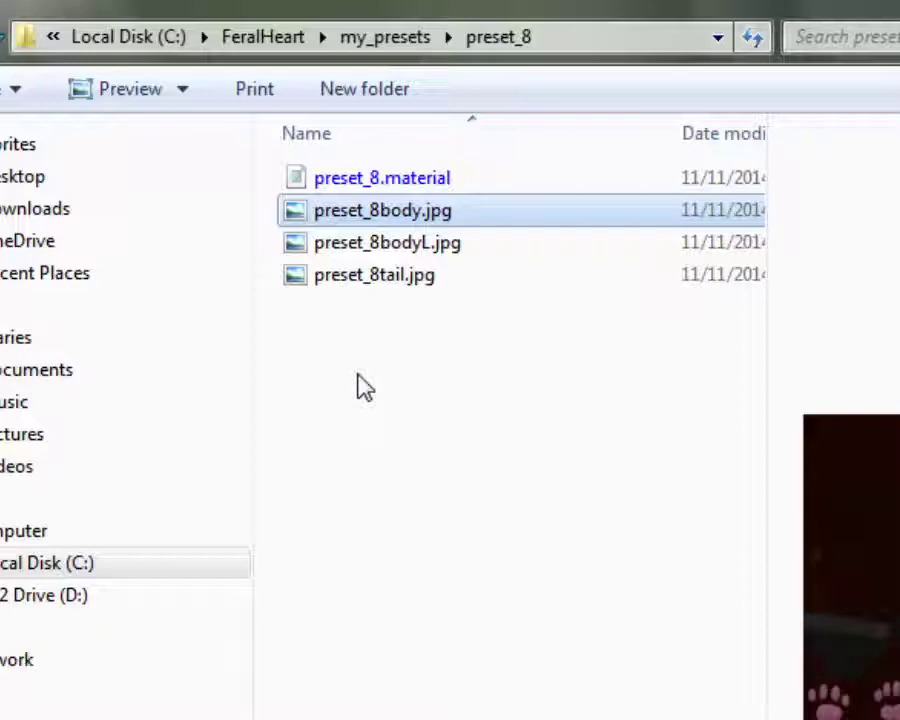
{"action": "right_click", "coordinate": [438, 214]}
{"action": "left_click", "coordinate": [480, 716]}
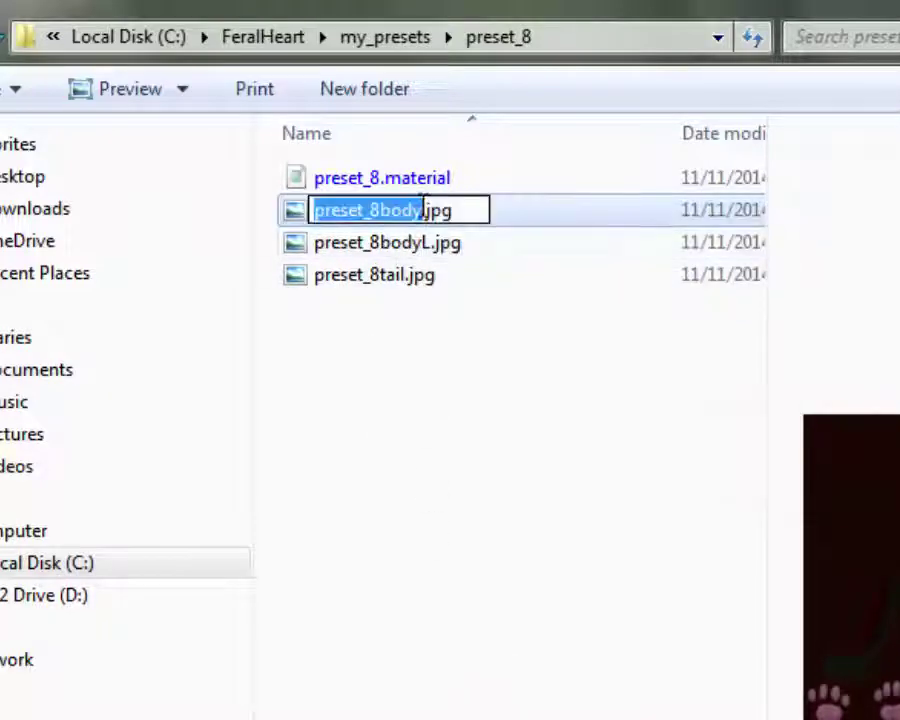
{"action": "left_click", "coordinate": [424, 210]}
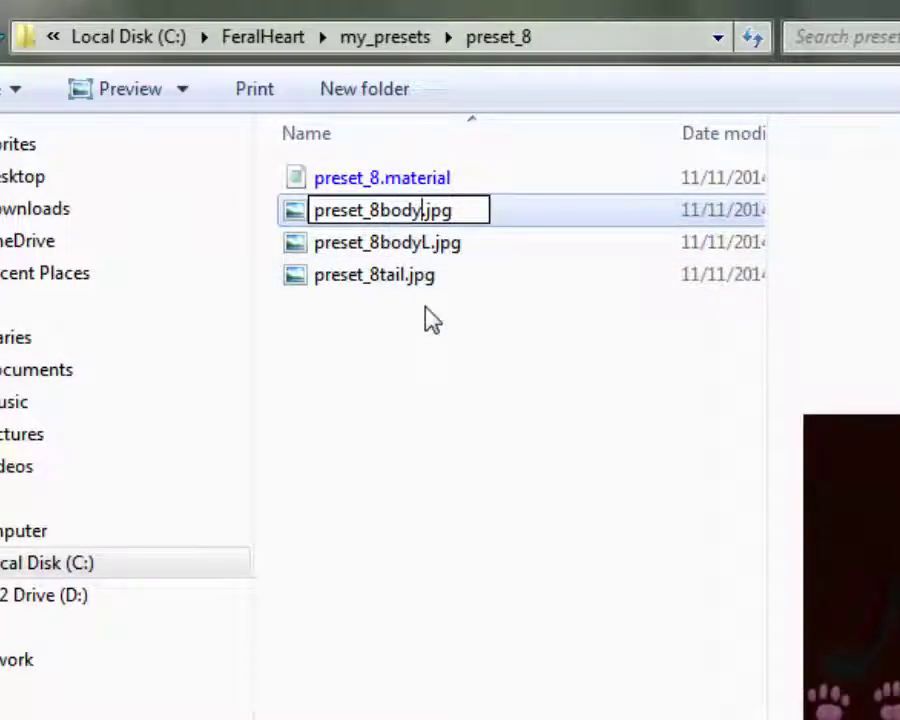
{"action": "type", "text": "R"}
{"action": "key", "text": "Return"}
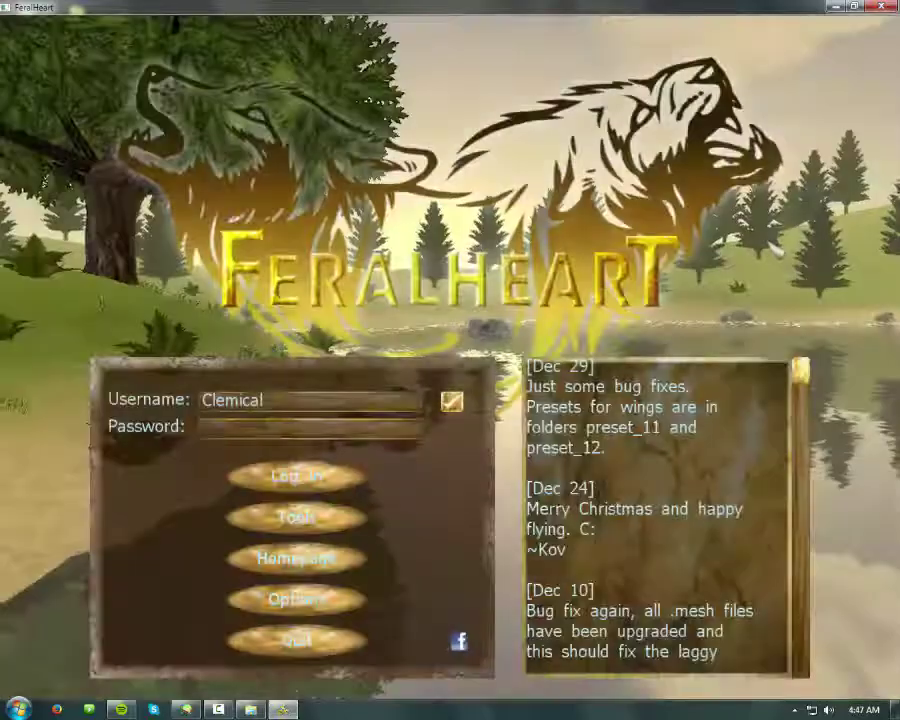
- Load Preset 8 in the Preset Maker with Species set to Canine, then close FeralHeart
{"action": "left_click", "coordinate": [346, 516]}
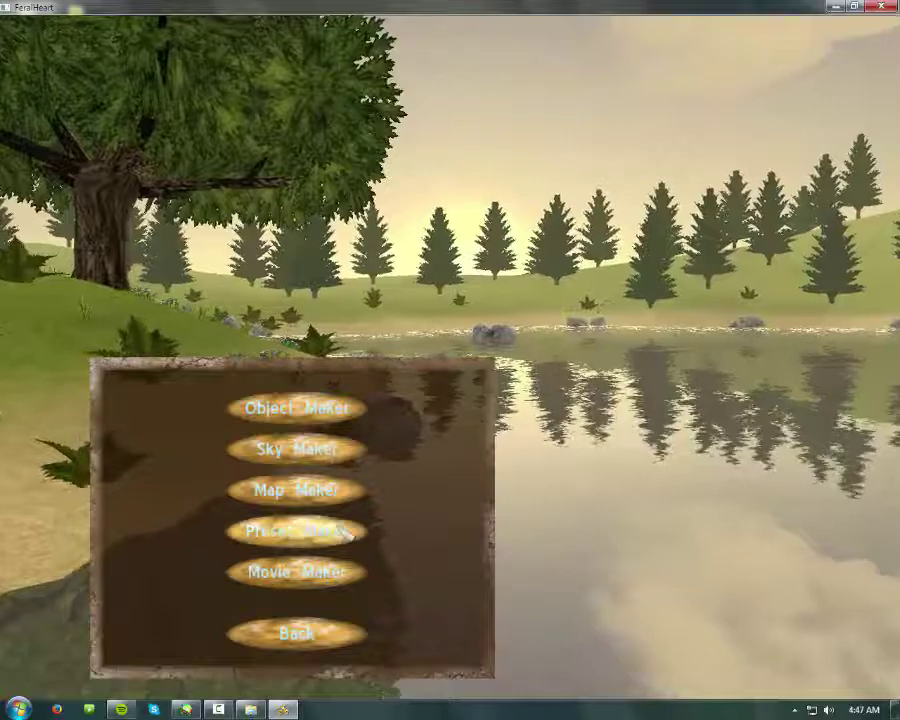
{"action": "left_click", "coordinate": [346, 532]}
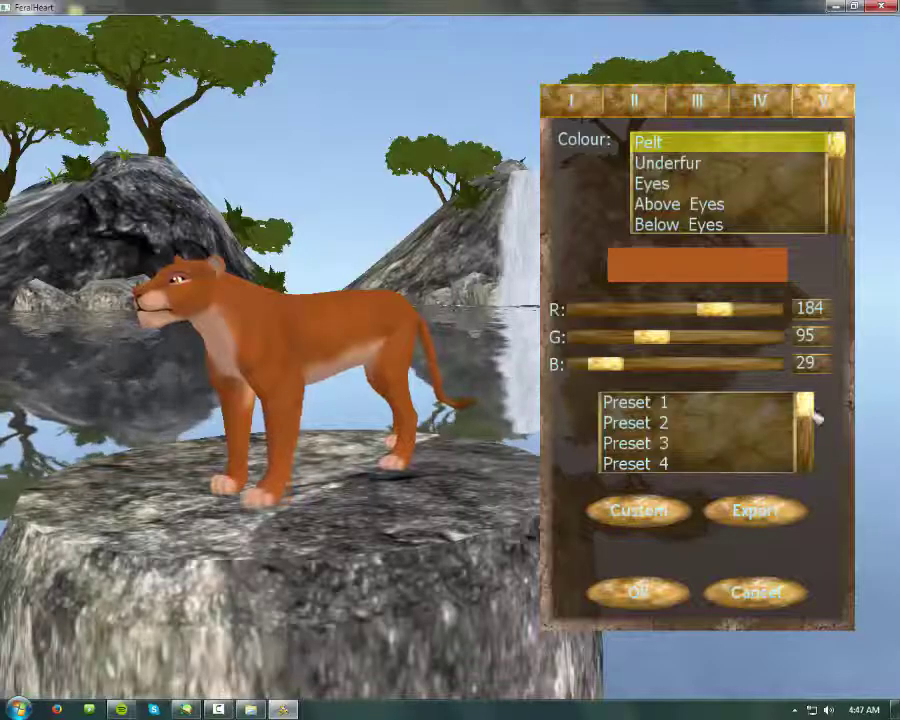
{"action": "scroll", "coordinate": [806, 425], "scroll_direction": "down", "scroll_amount": 3}
{"action": "scroll", "coordinate": [810, 435], "scroll_direction": "down", "scroll_amount": 2}
{"action": "left_click", "coordinate": [720, 450]}
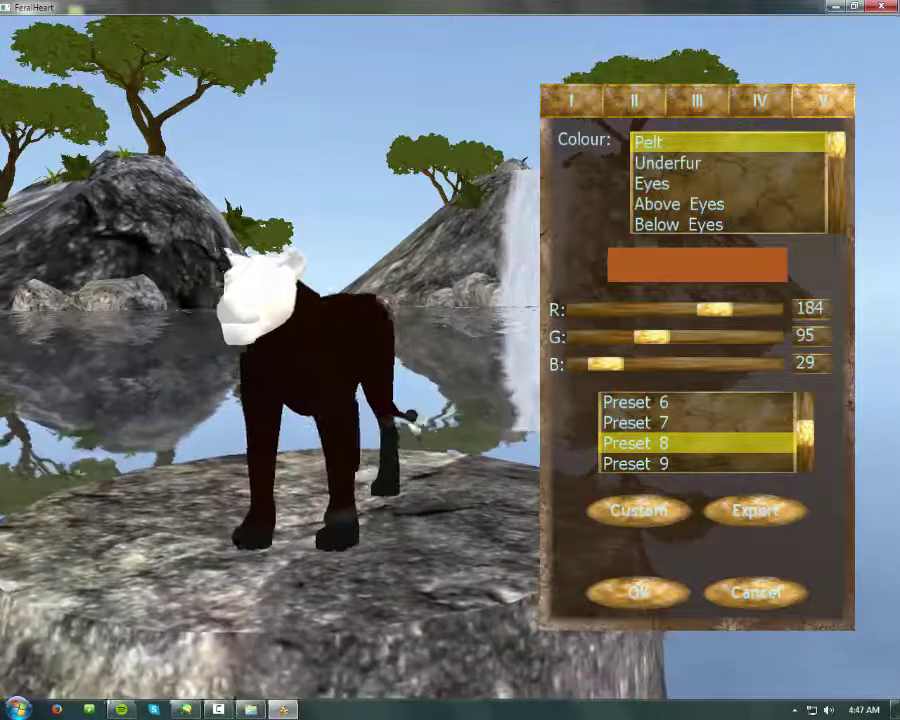
{"action": "left_click", "coordinate": [580, 100]}
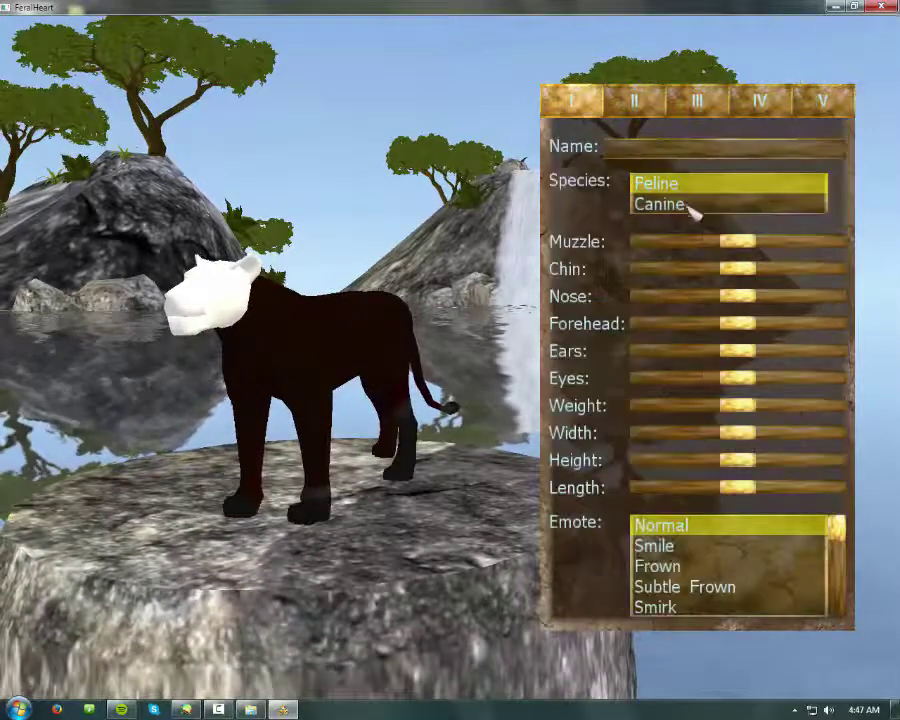
{"action": "left_click", "coordinate": [688, 203]}
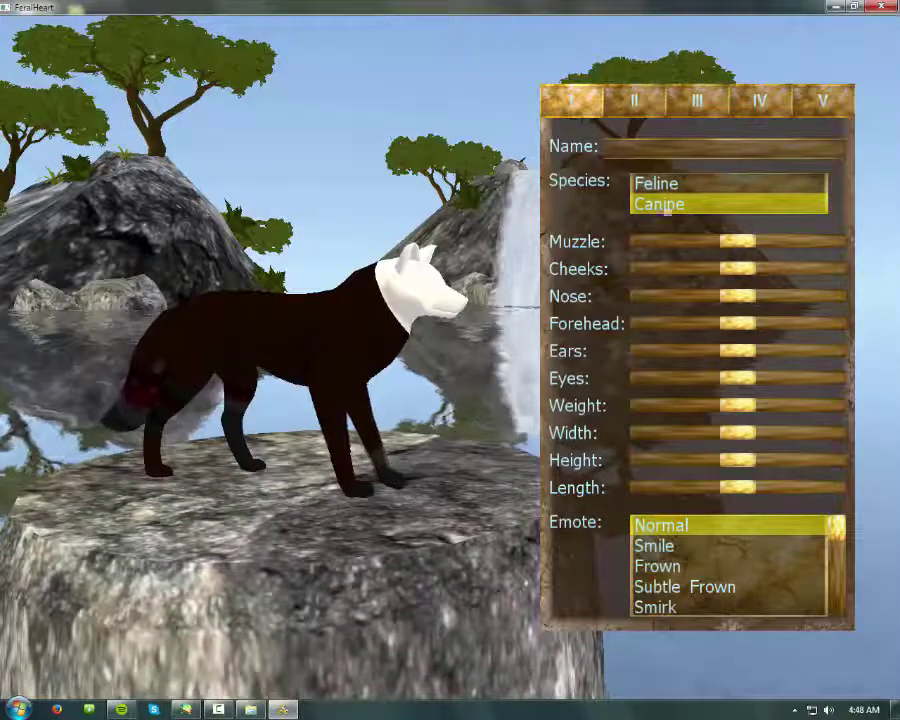
{"action": "left_click", "coordinate": [882, 7]}
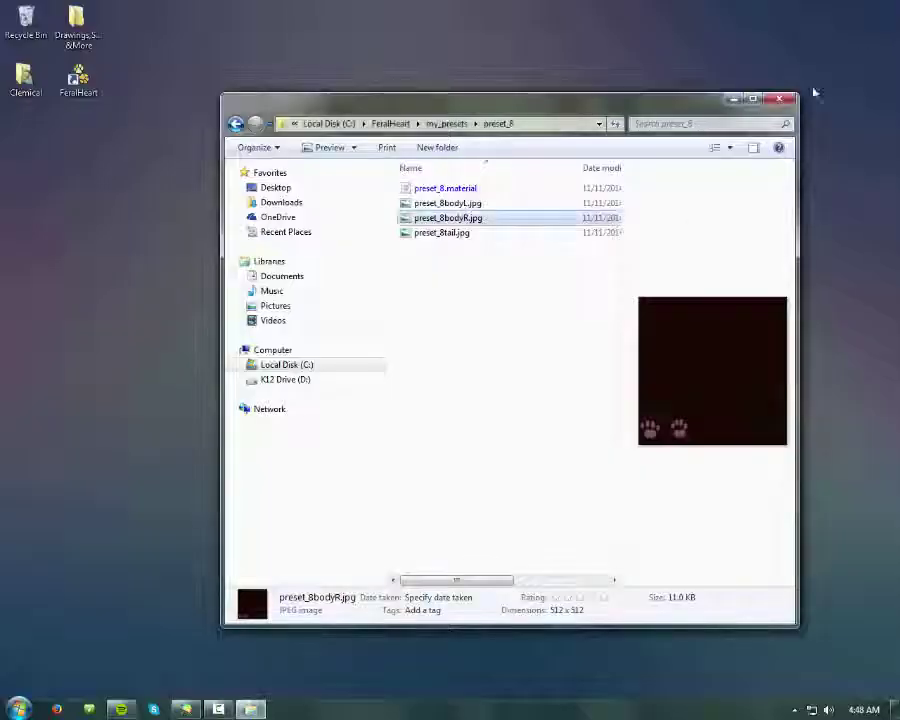
- Bring SAI back and switch to the Head_Left texture, centering the grey painted shape
{"action": "left_click", "coordinate": [185, 708]}
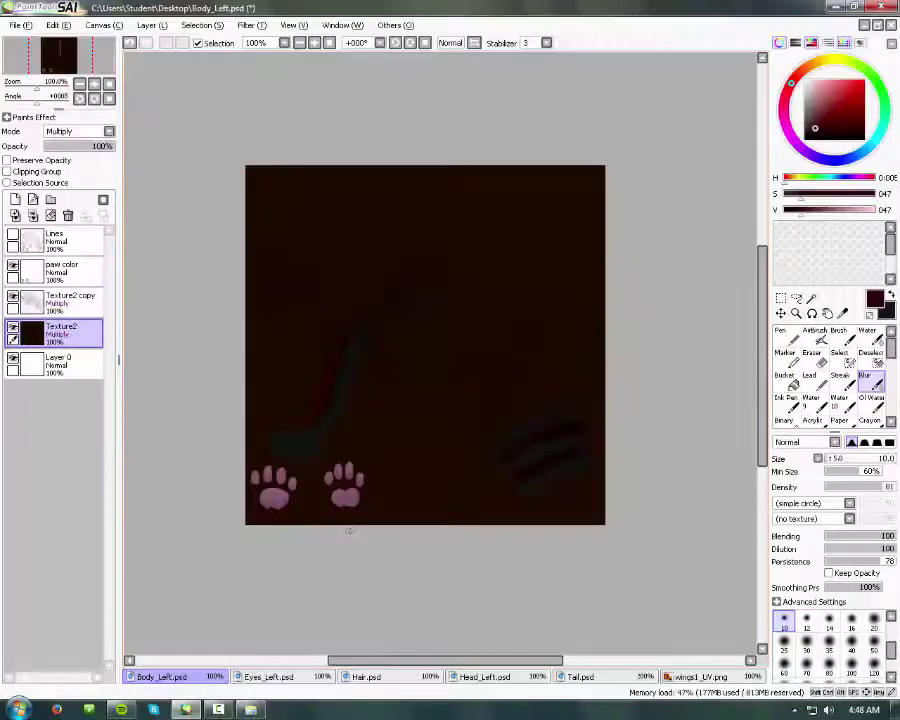
{"action": "scroll", "coordinate": [380, 452], "scroll_direction": "down", "scroll_amount": 1}
{"action": "scroll", "coordinate": [390, 453], "scroll_direction": "up", "scroll_amount": 1}
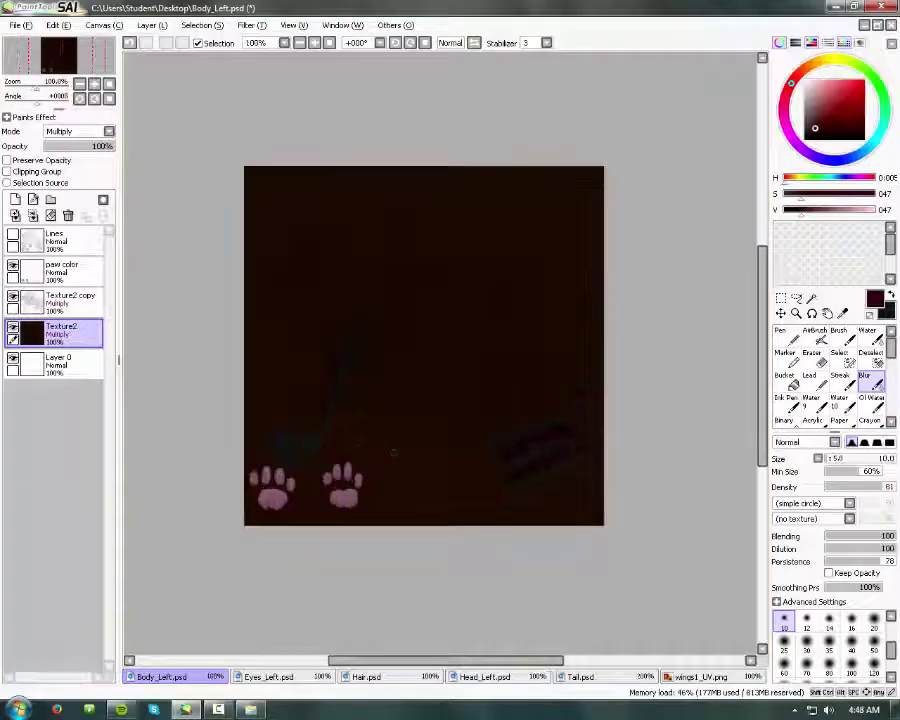
{"action": "scroll", "coordinate": [452, 420], "scroll_direction": "up", "scroll_amount": 1}
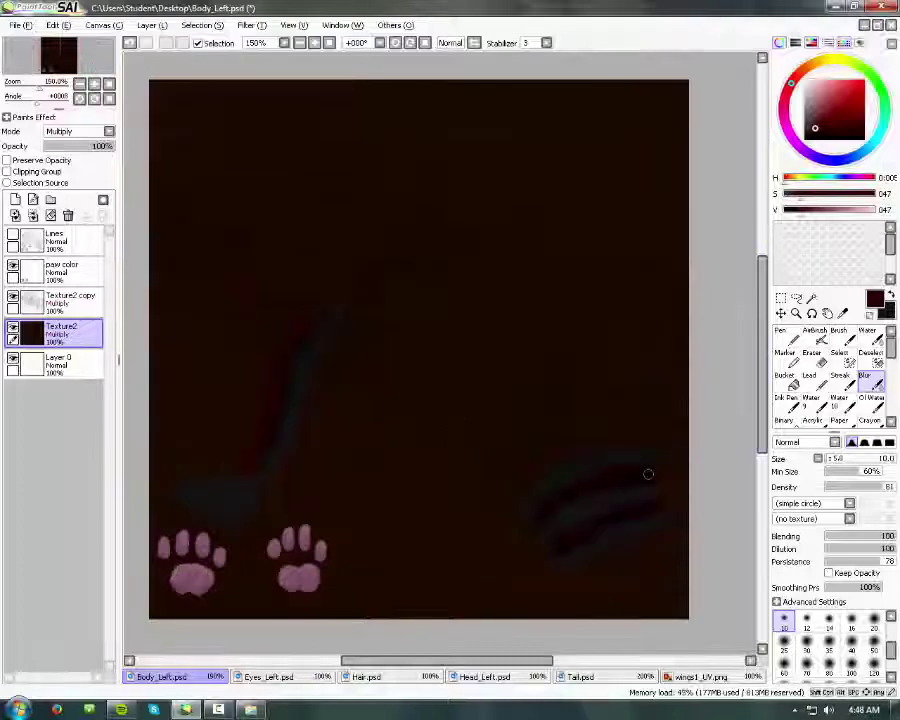
{"action": "left_click", "coordinate": [485, 677]}
{"action": "left_click", "coordinate": [580, 677]}
{"action": "left_click", "coordinate": [485, 677]}
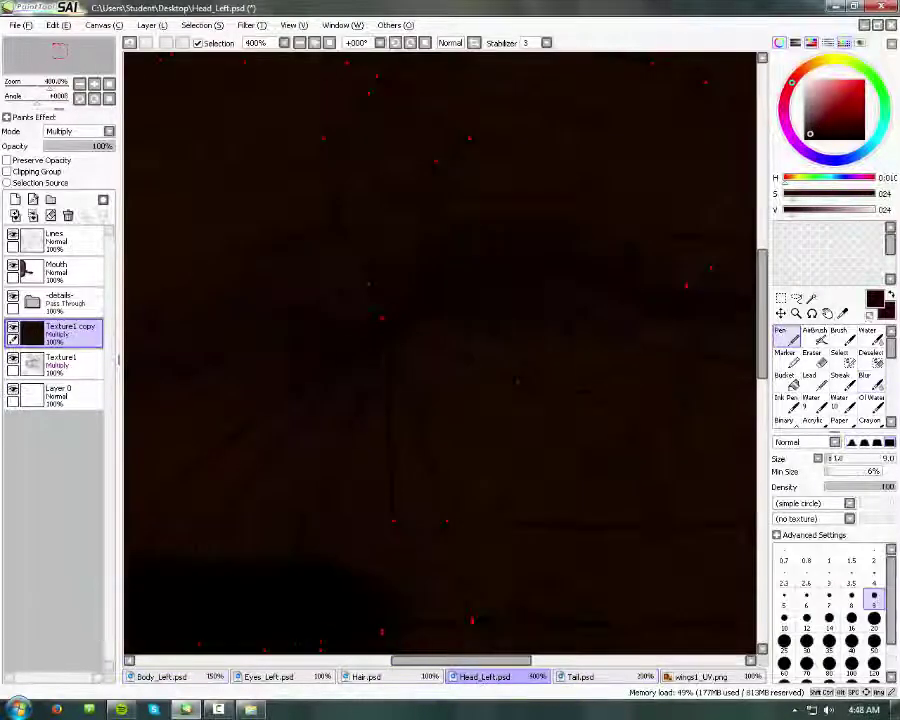
{"action": "scroll", "coordinate": [421, 350], "scroll_direction": "up", "scroll_amount": 2}
{"action": "left_click", "coordinate": [580, 677]}
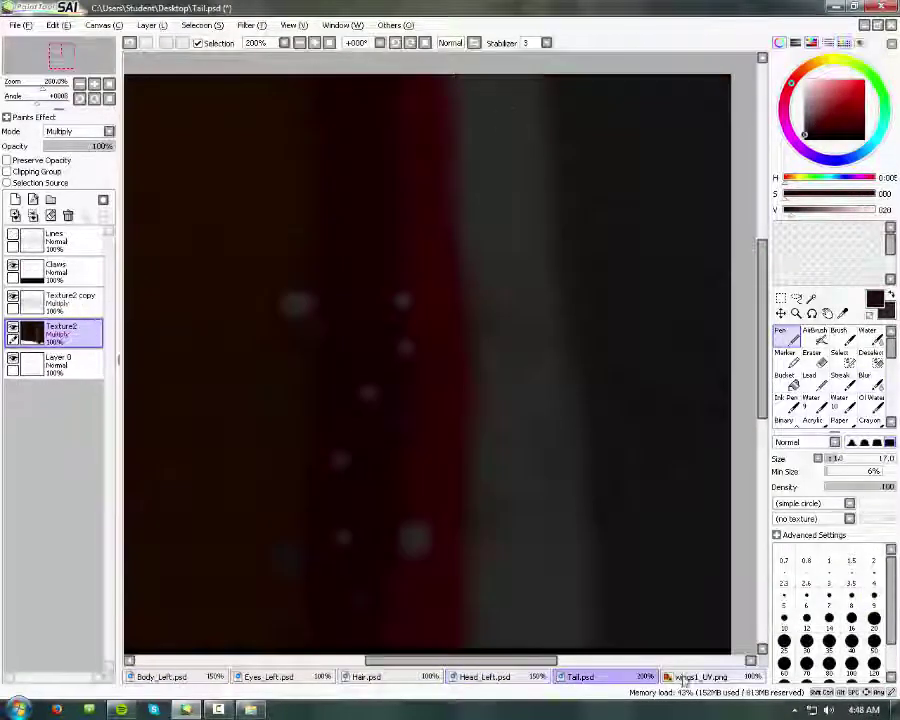
{"action": "left_click", "coordinate": [485, 677]}
{"action": "left_click_drag", "start_coordinate": [325, 350], "coordinate": [490, 283]}
- Paint lighter grey onto the shape with a smaller Pen, then soften it with the Blur tool
{"action": "key", "text": "bracketleft"}
{"action": "key", "text": "bracketleft"}
{"action": "key", "text": "bracketleft"}
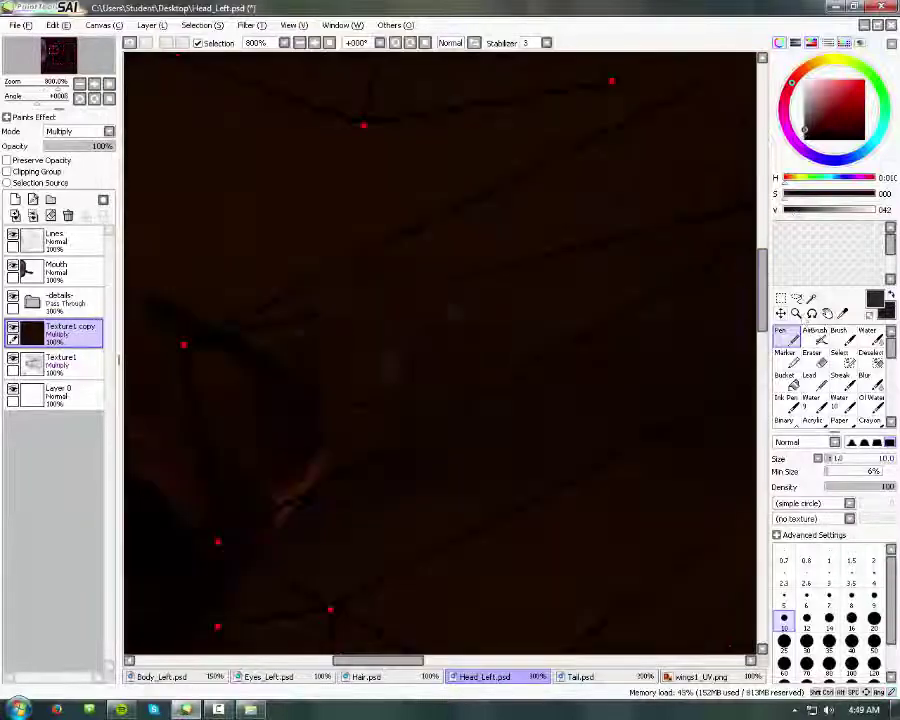
{"action": "scroll", "coordinate": [483, 285], "scroll_direction": "down", "scroll_amount": 2}
{"action": "left_click_drag", "start_coordinate": [221, 321], "coordinate": [300, 330]}
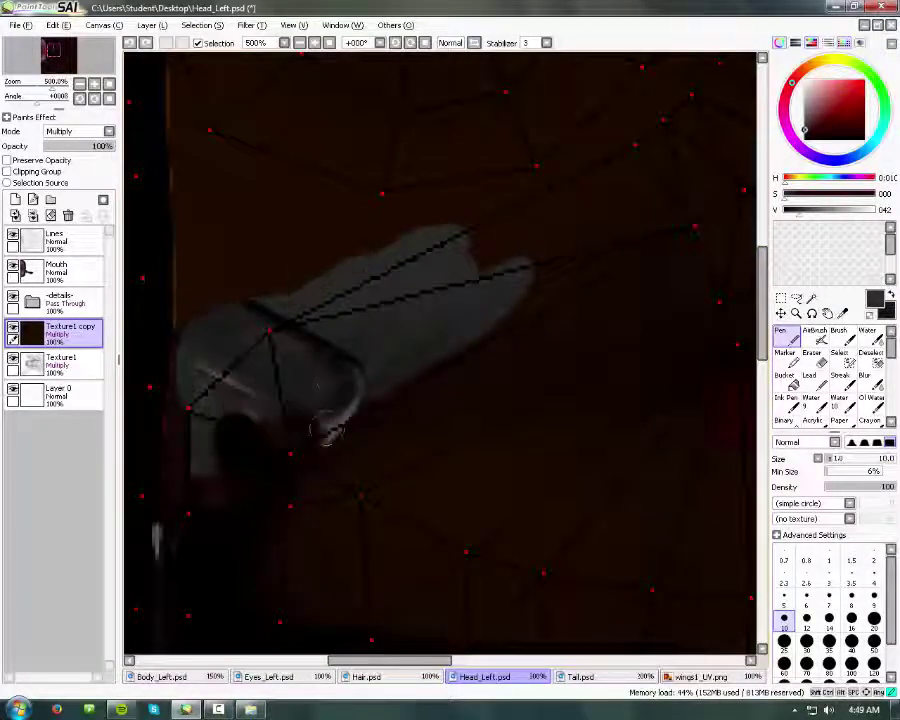
{"action": "mouse_move", "coordinate": [230, 360]}
{"action": "left_mouse_down"}
{"action": "mouse_move", "coordinate": [276, 406]}
{"action": "mouse_move", "coordinate": [190, 420]}
{"action": "left_mouse_up"}
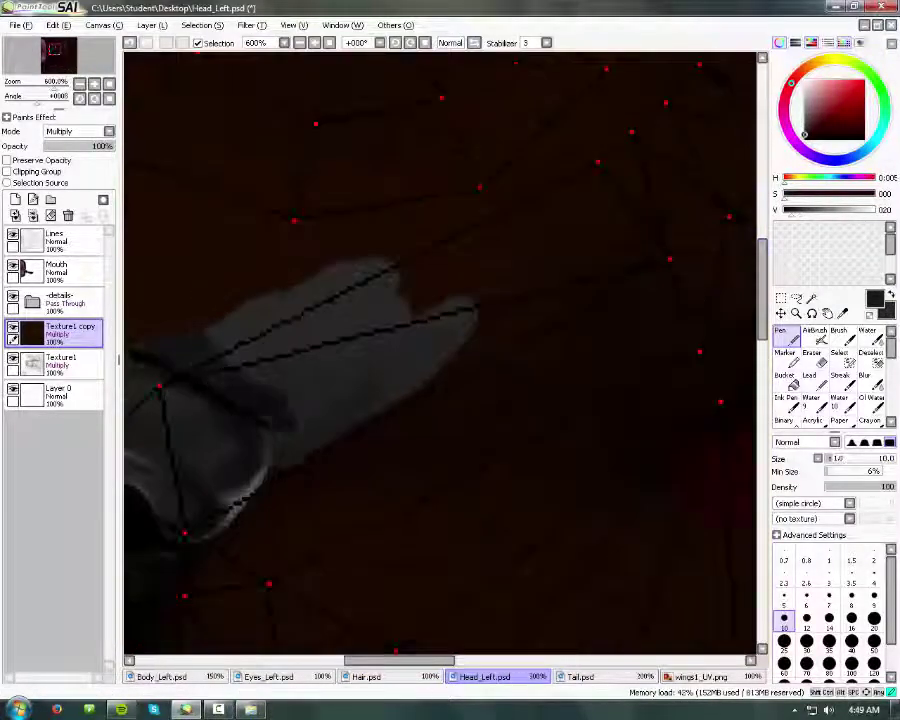
{"action": "scroll", "coordinate": [190, 420], "scroll_direction": "up", "scroll_amount": 1}
{"action": "left_click", "coordinate": [864, 375]}
{"action": "left_click_drag", "start_coordinate": [420, 330], "coordinate": [460, 311]}
{"action": "scroll", "coordinate": [460, 311], "scroll_direction": "down", "scroll_amount": 1}
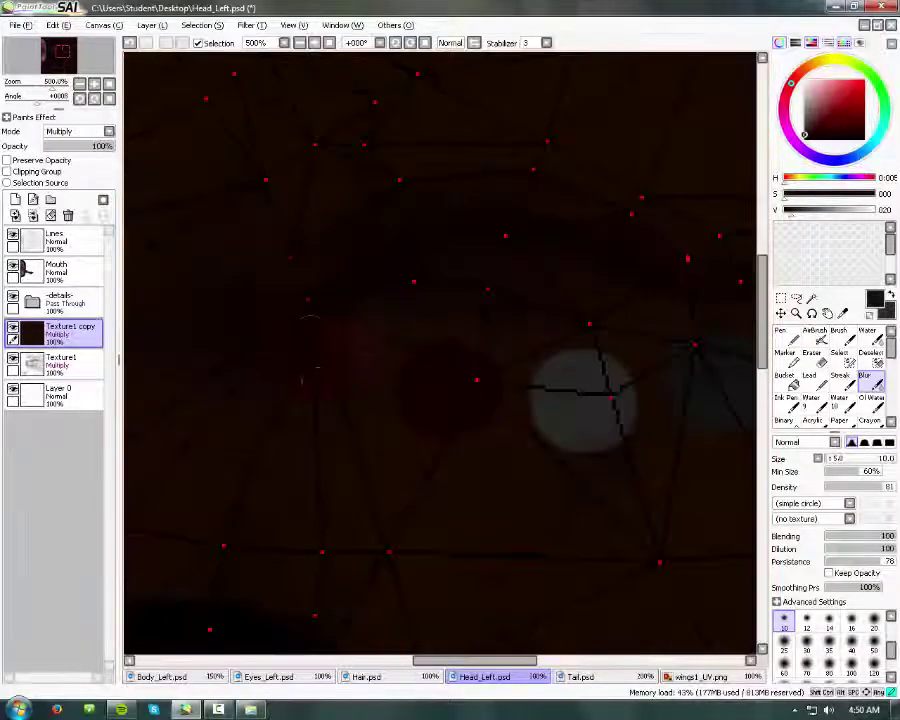
{"action": "scroll", "coordinate": [460, 340], "scroll_direction": "down", "scroll_amount": 4}
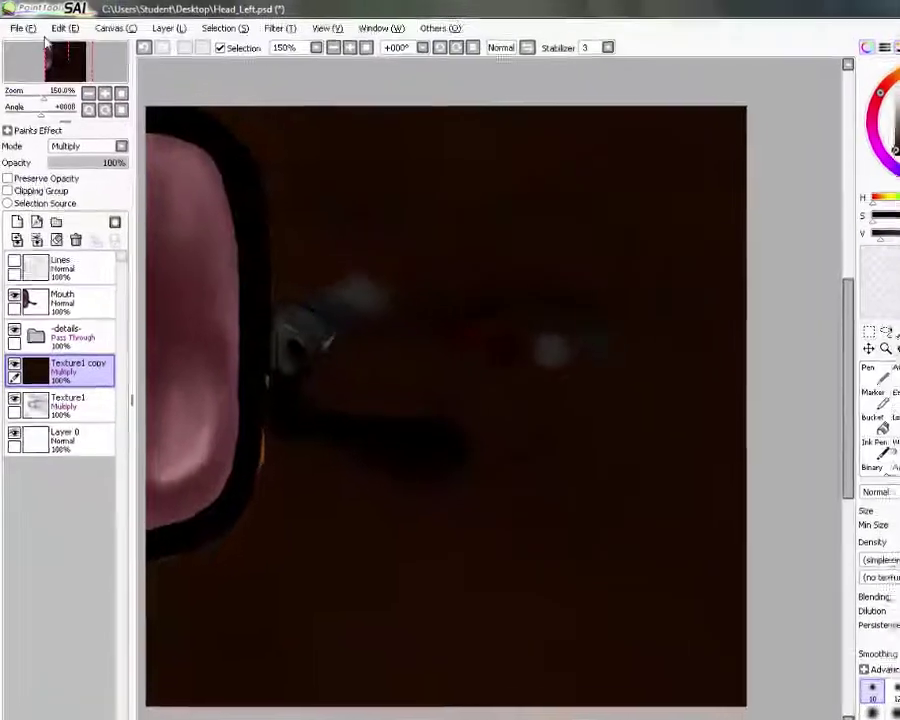
- Start exporting the head canvas as a JPEG and type the name preset_8head
{"action": "left_click", "coordinate": [18, 25]}
{"action": "mouse_move", "coordinate": [124, 207]}
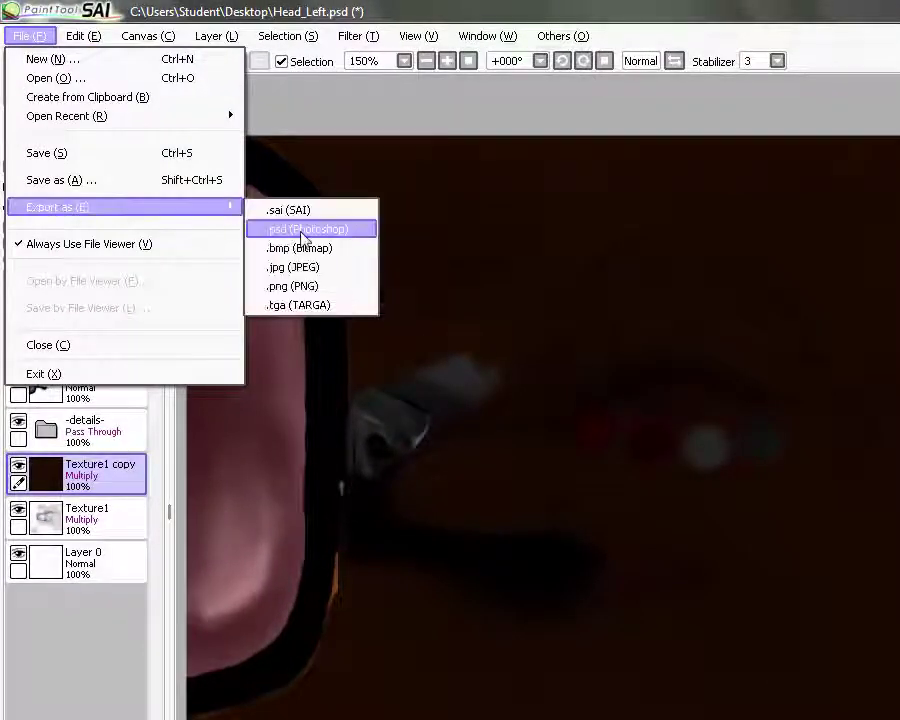
{"action": "left_click", "coordinate": [296, 268]}
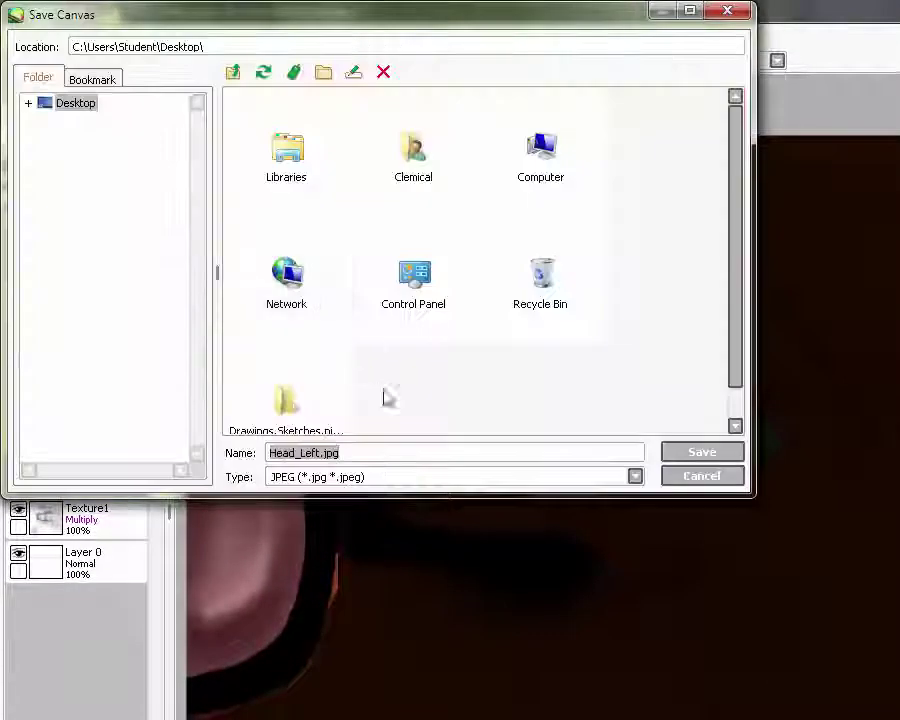
{"action": "type", "text": "pr"}
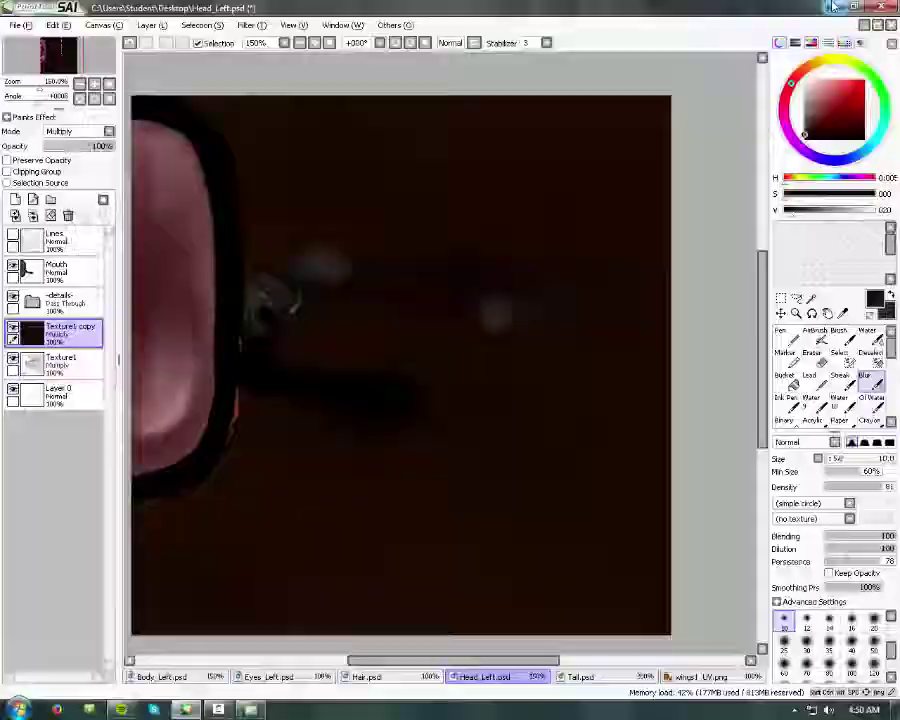
- Minimize SAI, move the exported head image into preset_8, and launch FeralHeart maximized
{"action": "left_click", "coordinate": [834, 6]}
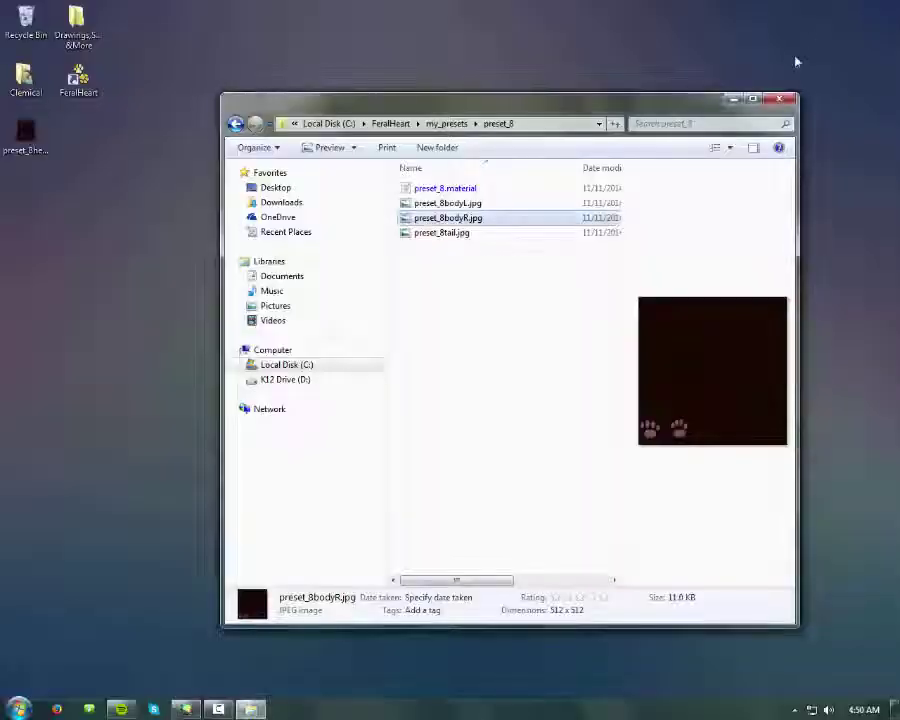
{"action": "left_click_drag", "start_coordinate": [25, 133], "coordinate": [419, 280]}
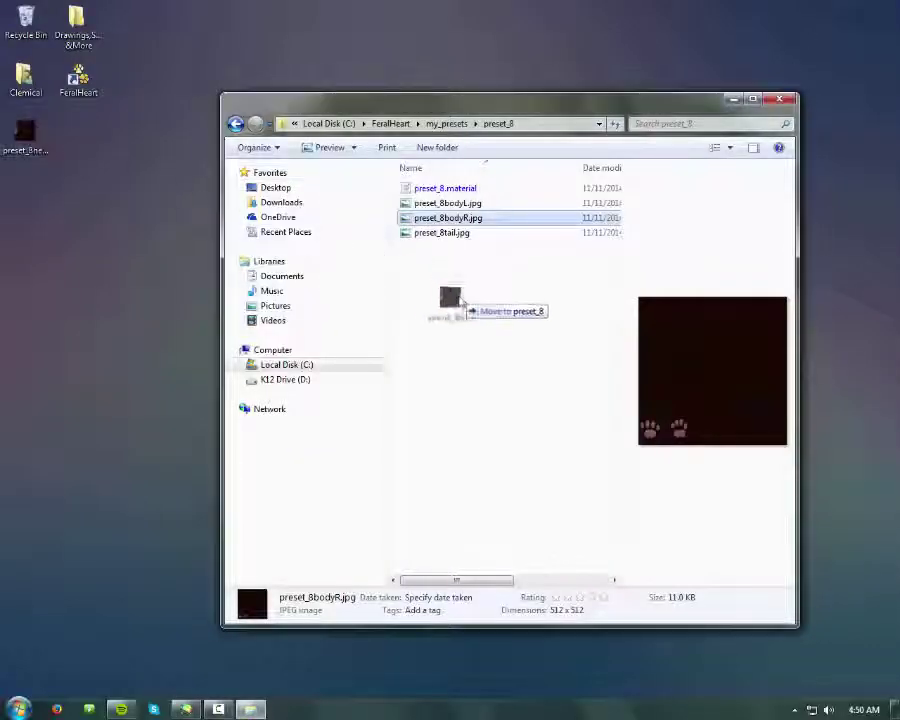
{"action": "double_click", "coordinate": [97, 88]}
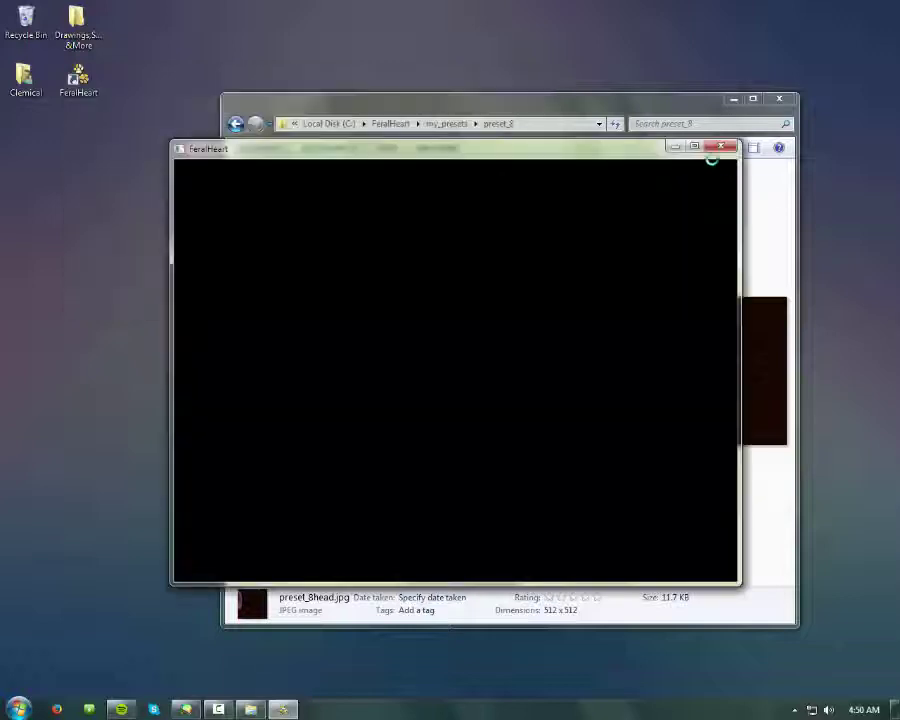
{"action": "left_click", "coordinate": [694, 147]}
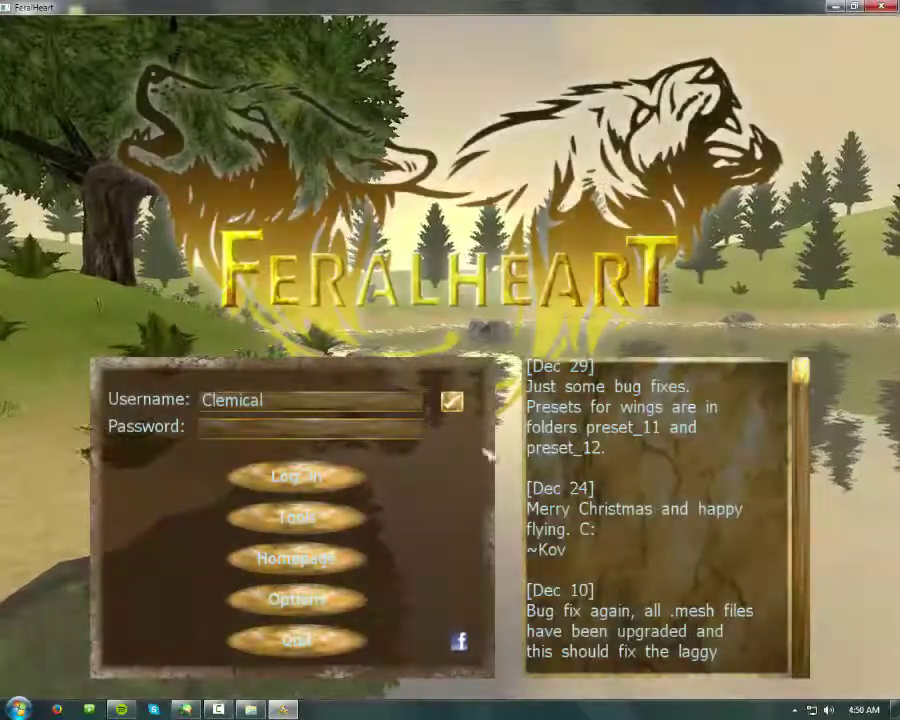
- Load Preset 8 in the Preset Maker as a Canine and orbit around the wolf
{"action": "left_click", "coordinate": [330, 518]}
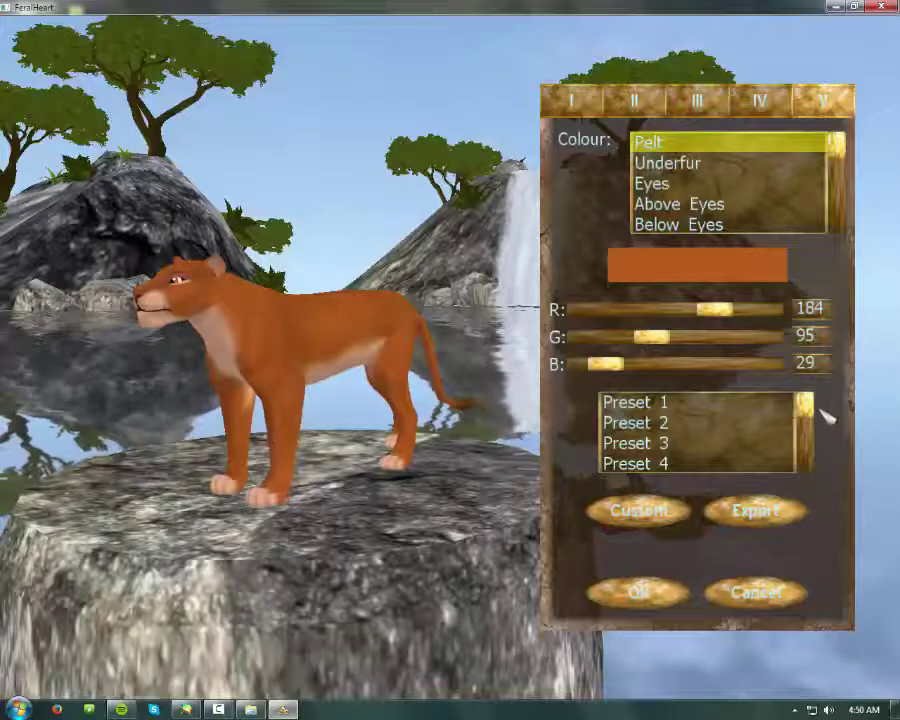
{"action": "scroll", "coordinate": [805, 430], "scroll_direction": "down", "scroll_amount": 2}
{"action": "scroll", "coordinate": [805, 430], "scroll_direction": "down", "scroll_amount": 2}
{"action": "left_click", "coordinate": [716, 465]}
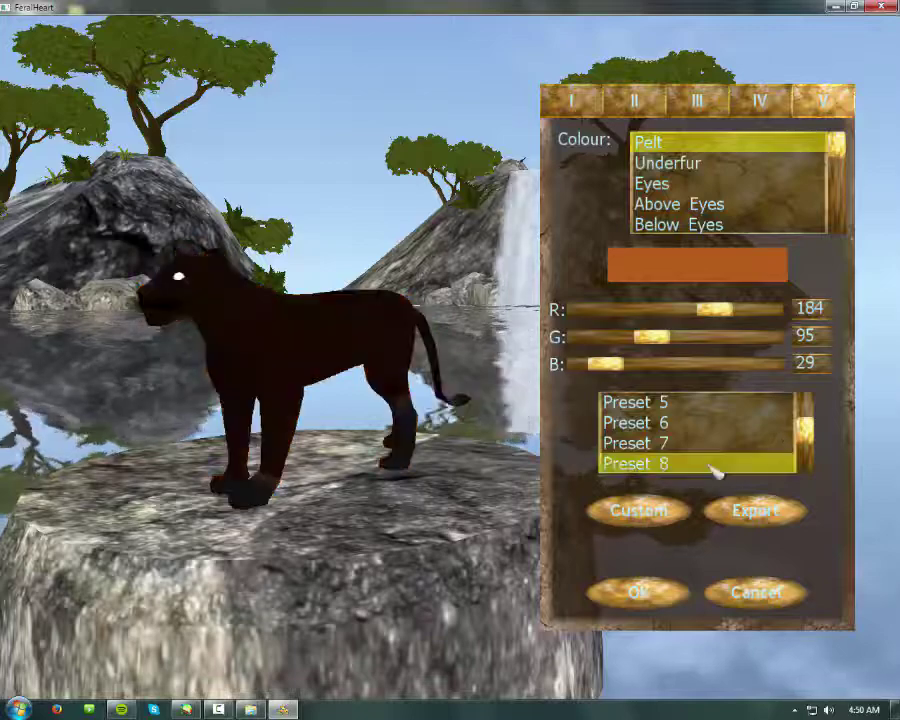
{"action": "left_click", "coordinate": [571, 100]}
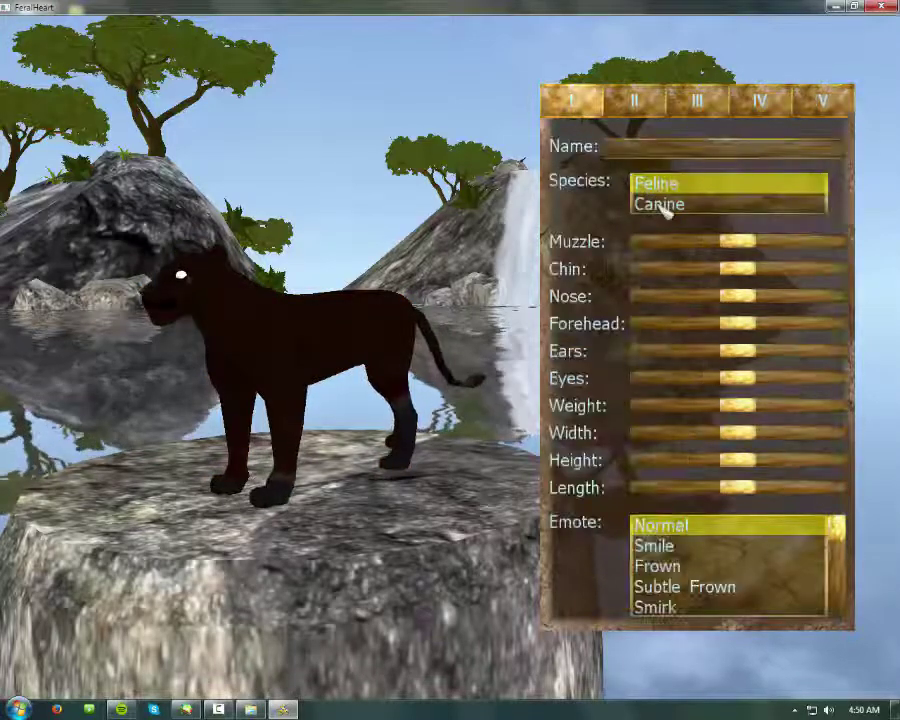
{"action": "left_click", "coordinate": [662, 204]}
{"action": "scroll", "coordinate": [270, 400], "scroll_direction": "up", "scroll_amount": 2}
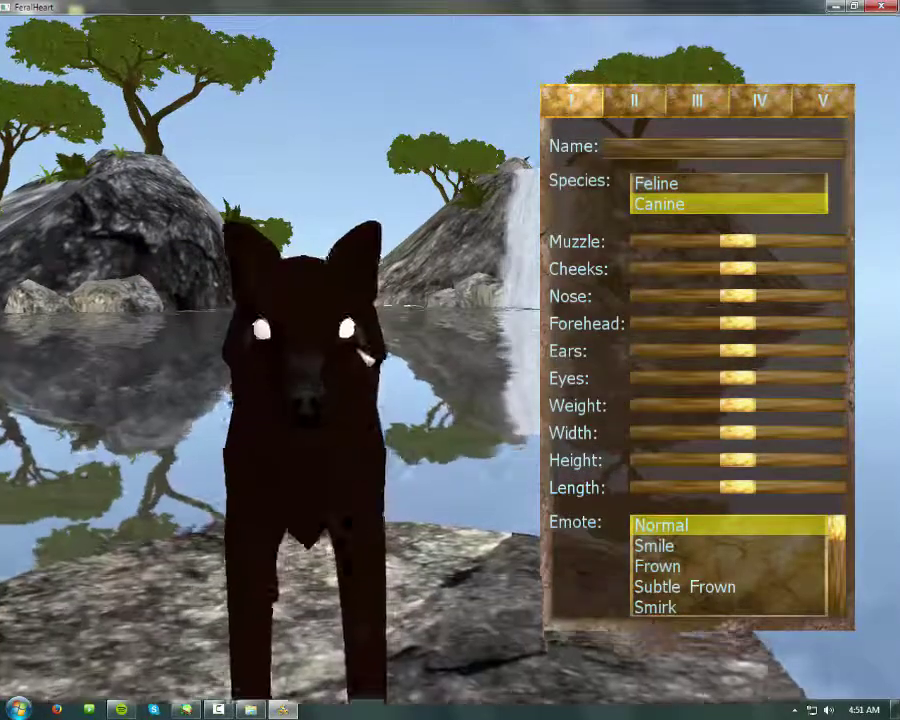
{"action": "scroll", "coordinate": [192, 612], "scroll_direction": "up", "scroll_amount": 3}
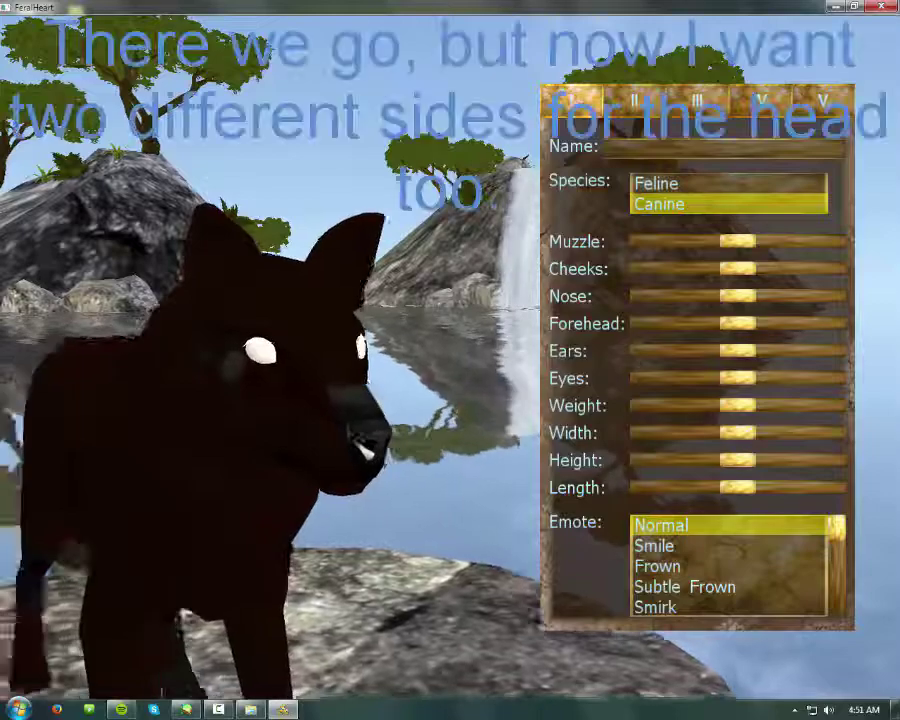
{"action": "left_click_drag", "start_coordinate": [192, 610], "coordinate": [10, 610]}
{"action": "mouse_move", "coordinate": [497, 368]}
{"action": "left_mouse_down"}
{"action": "mouse_move", "coordinate": [367, 398]}
{"action": "mouse_move", "coordinate": [355, 377]}
{"action": "left_mouse_up"}
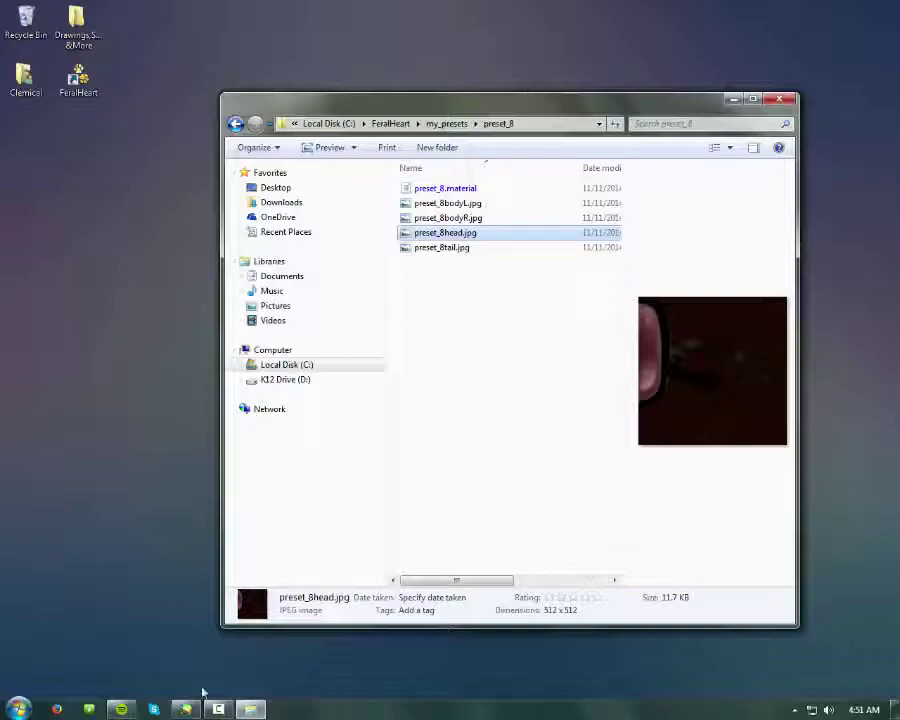
- Return to the head texture in SAI and start saving the canvas as a JPEG copy
{"action": "left_click", "coordinate": [186, 709]}
{"action": "left_click_drag", "start_coordinate": [422, 395], "coordinate": [455, 378]}
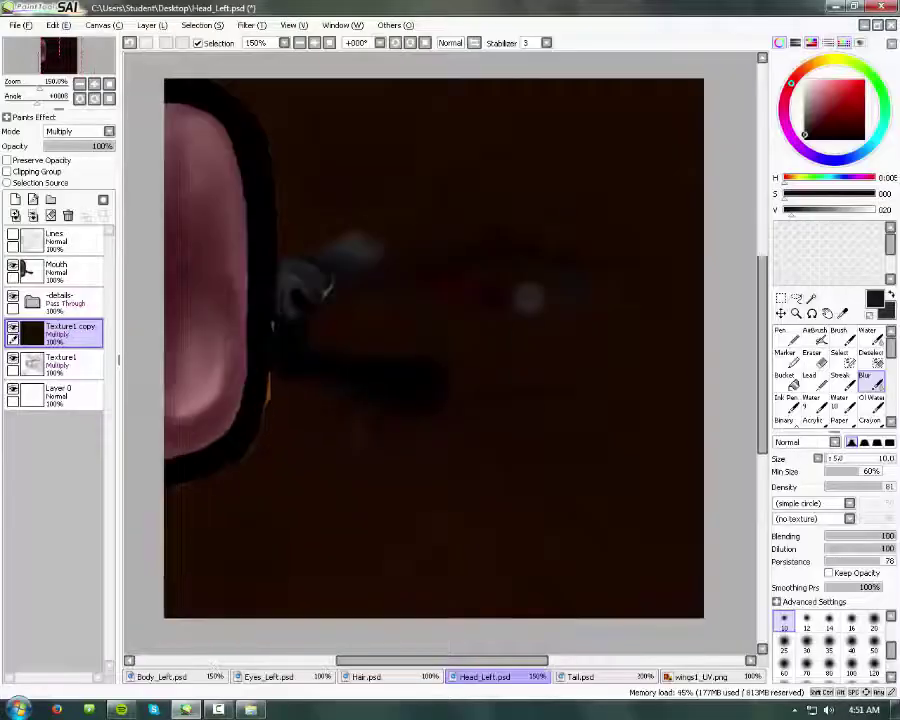
{"action": "scroll", "coordinate": [348, 257], "scroll_direction": "down", "scroll_amount": 1}
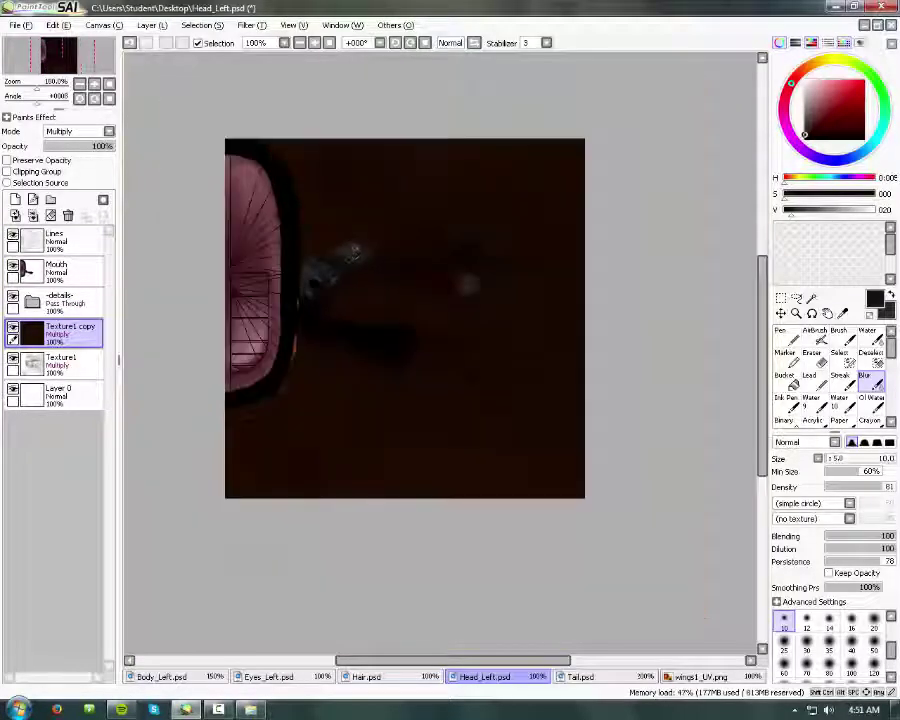
{"action": "scroll", "coordinate": [348, 274], "scroll_direction": "up", "scroll_amount": 1}
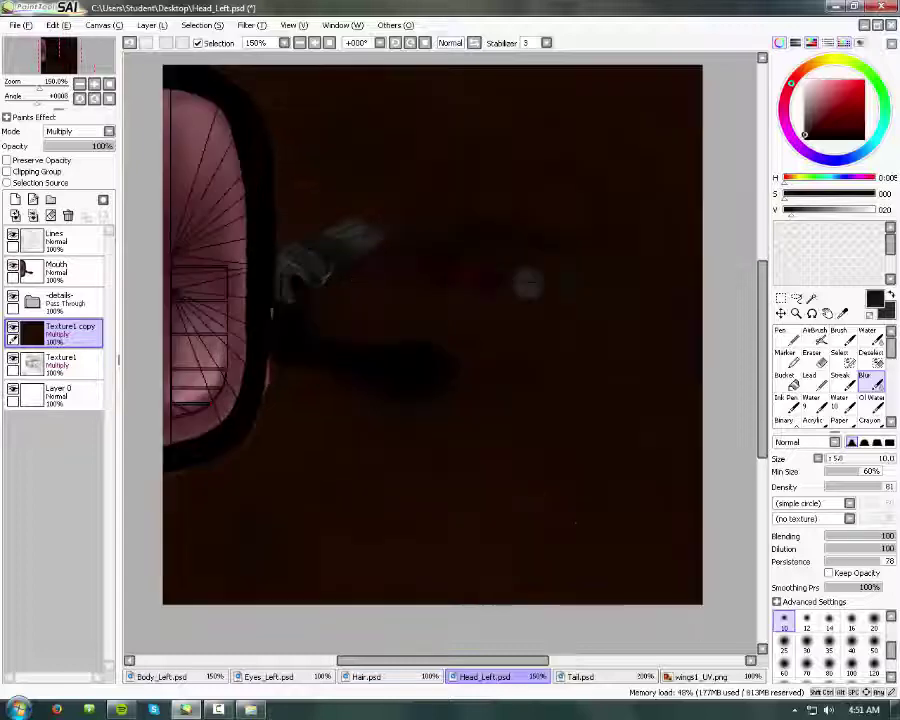
{"action": "left_click_drag", "start_coordinate": [760, 400], "coordinate": [763, 398]}
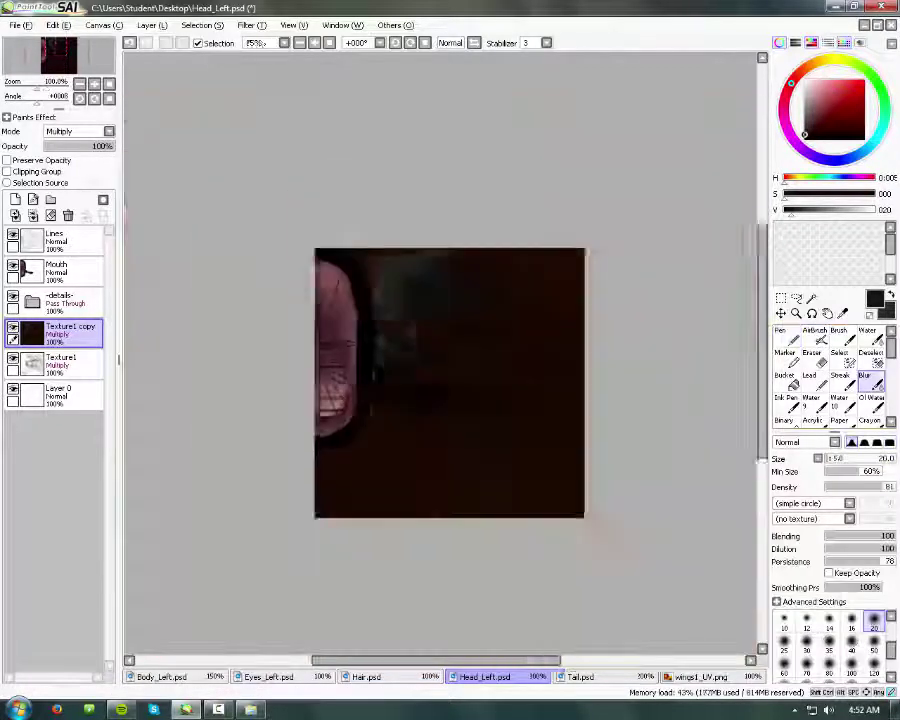
{"action": "left_click", "coordinate": [20, 25]}
{"action": "left_click", "coordinate": [40, 126]}
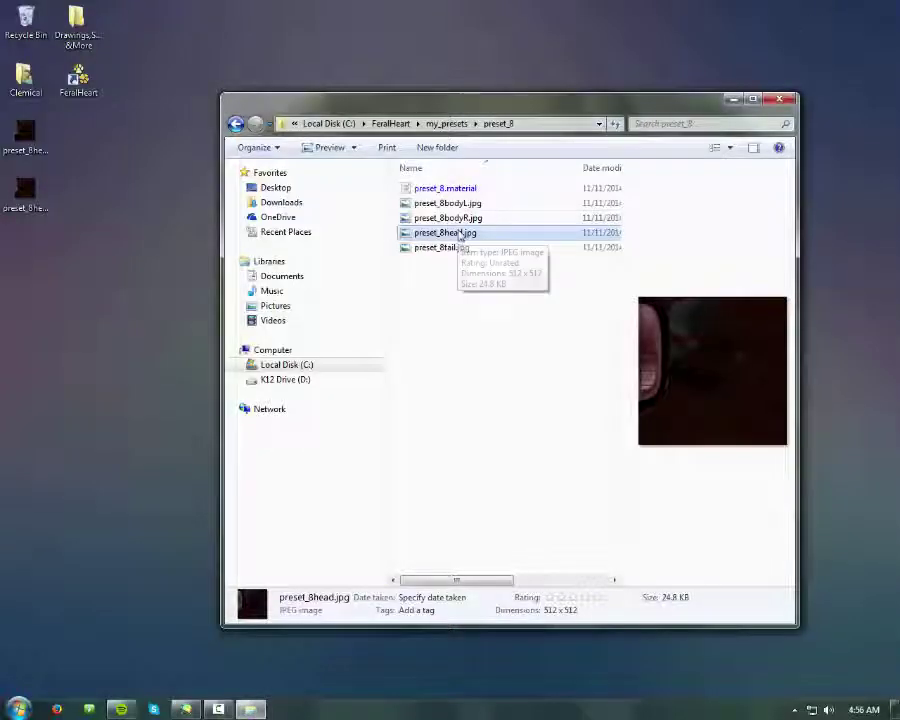
- Replace the old preset_8head.jpg with the new head image and open preset_8.material maximized
{"action": "left_click_drag", "start_coordinate": [459, 236], "coordinate": [25, 22]}
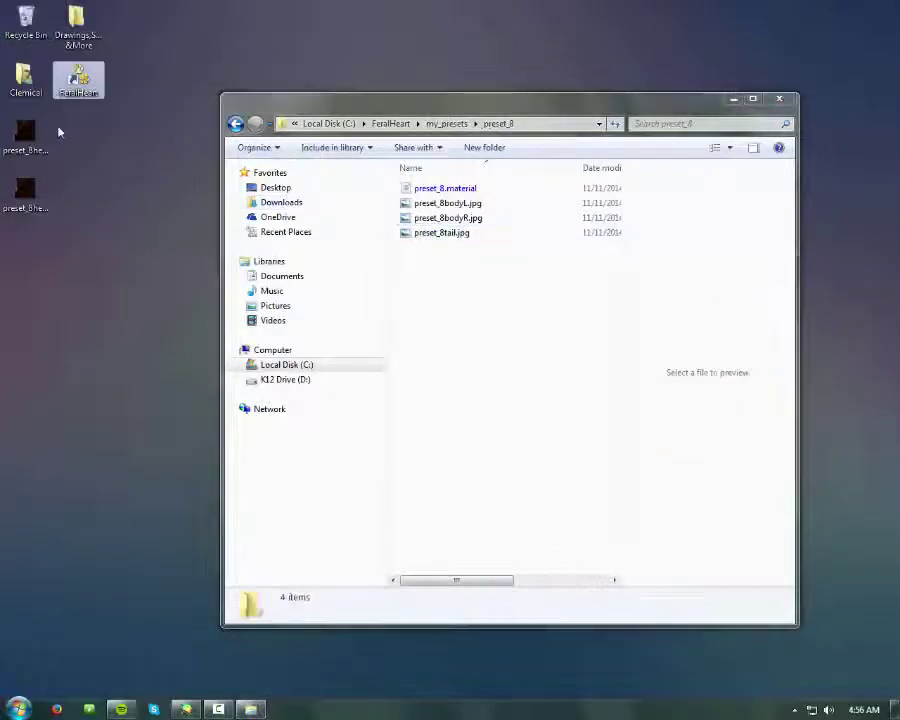
{"action": "left_click_drag", "start_coordinate": [27, 135], "coordinate": [436, 278]}
{"action": "double_click", "coordinate": [453, 190]}
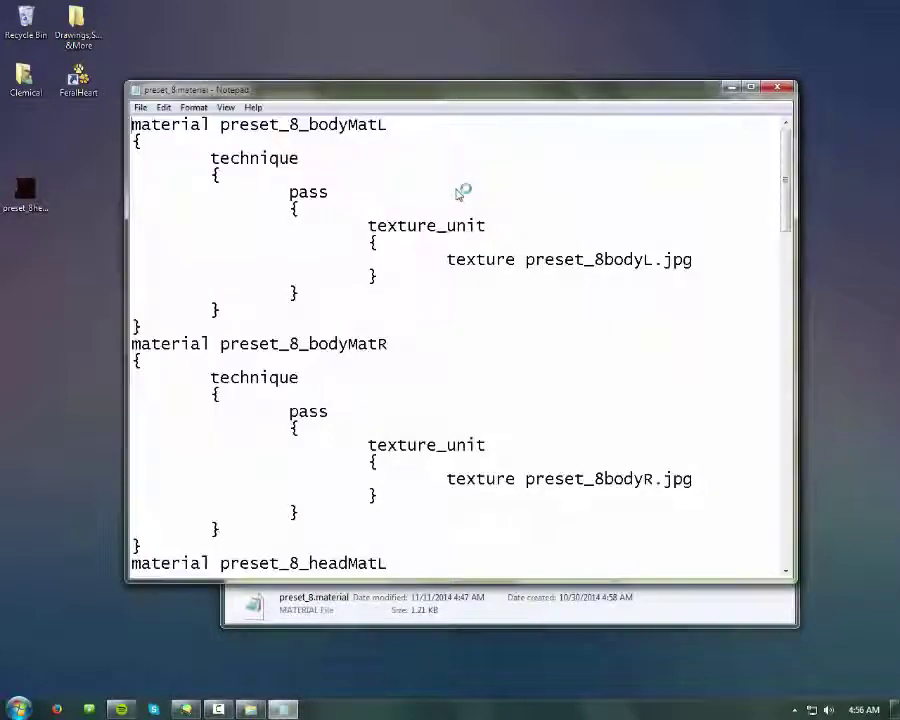
{"action": "left_click", "coordinate": [750, 88]}
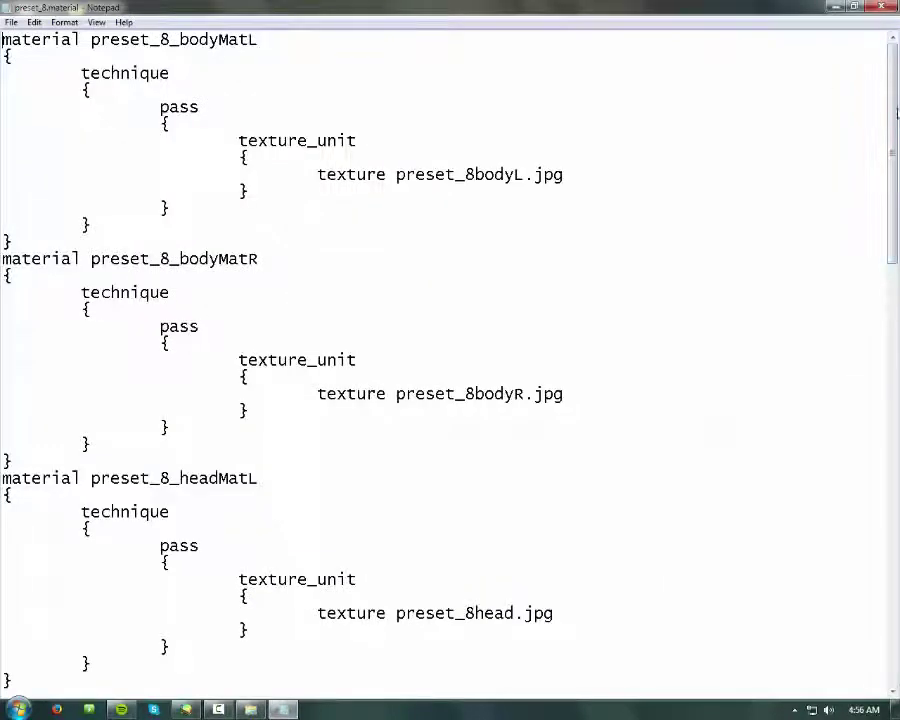
- Change the headMatL texture to preset_8headL.jpg
{"action": "left_click_drag", "start_coordinate": [897, 113], "coordinate": [897, 141]}
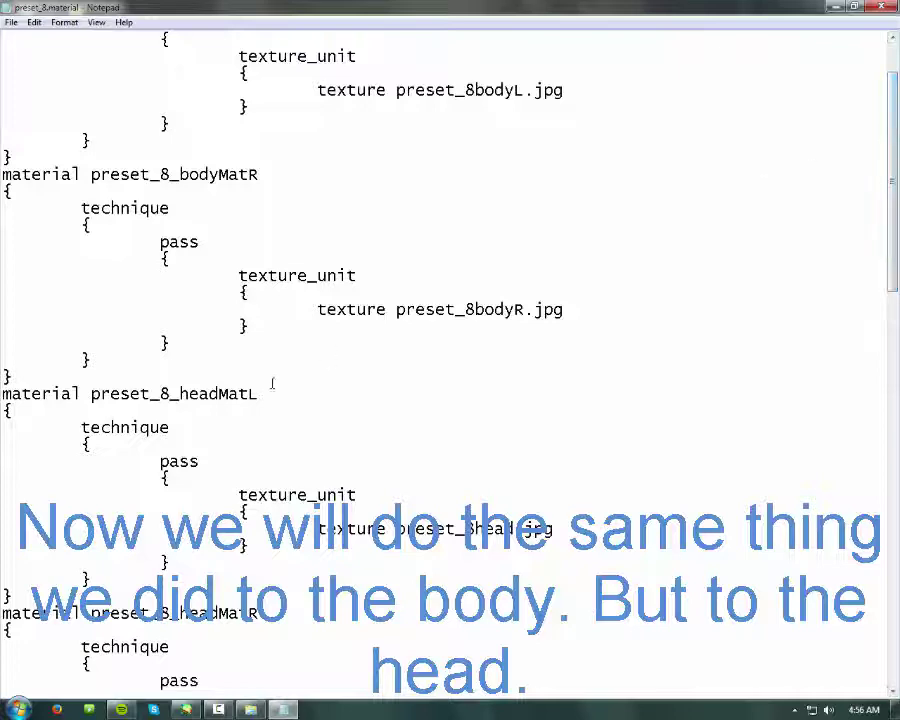
{"action": "left_click_drag", "start_coordinate": [260, 393], "coordinate": [229, 393]}
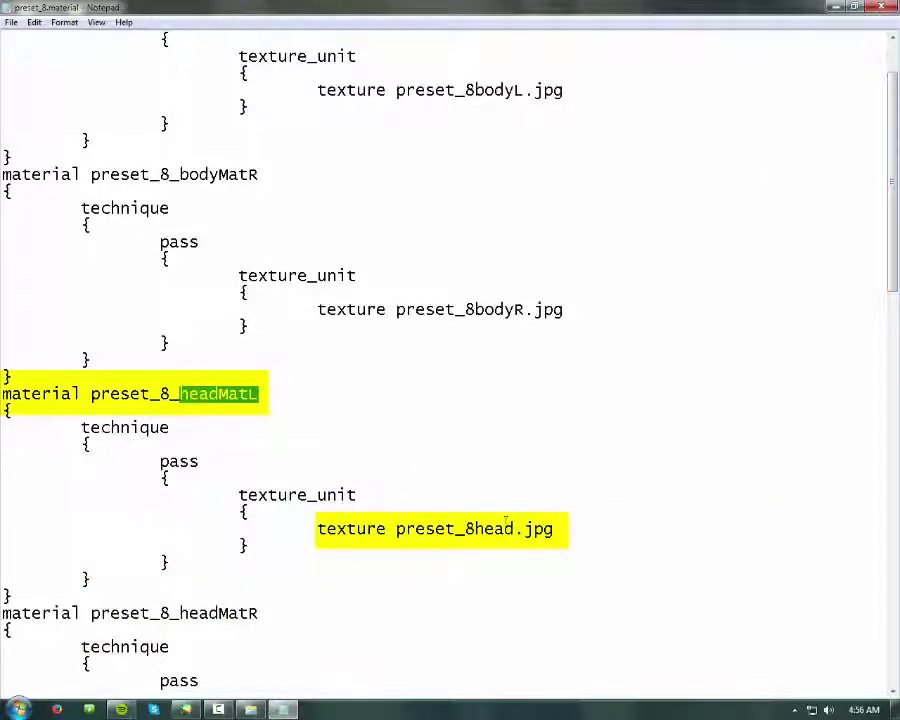
{"action": "left_click_drag", "start_coordinate": [521, 528], "coordinate": [427, 528]}
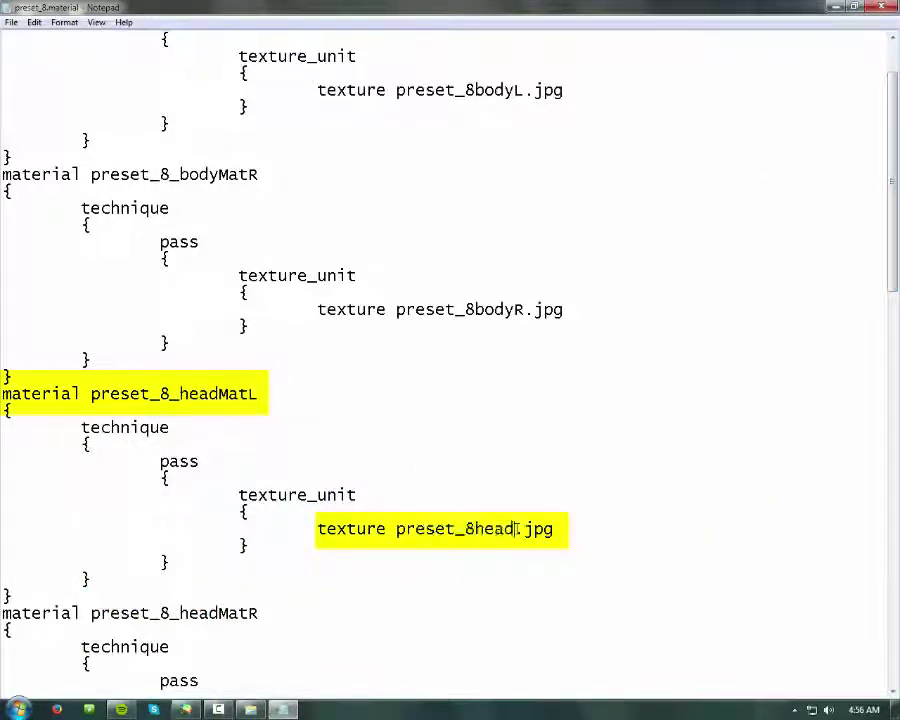
{"action": "type", "text": "L"}
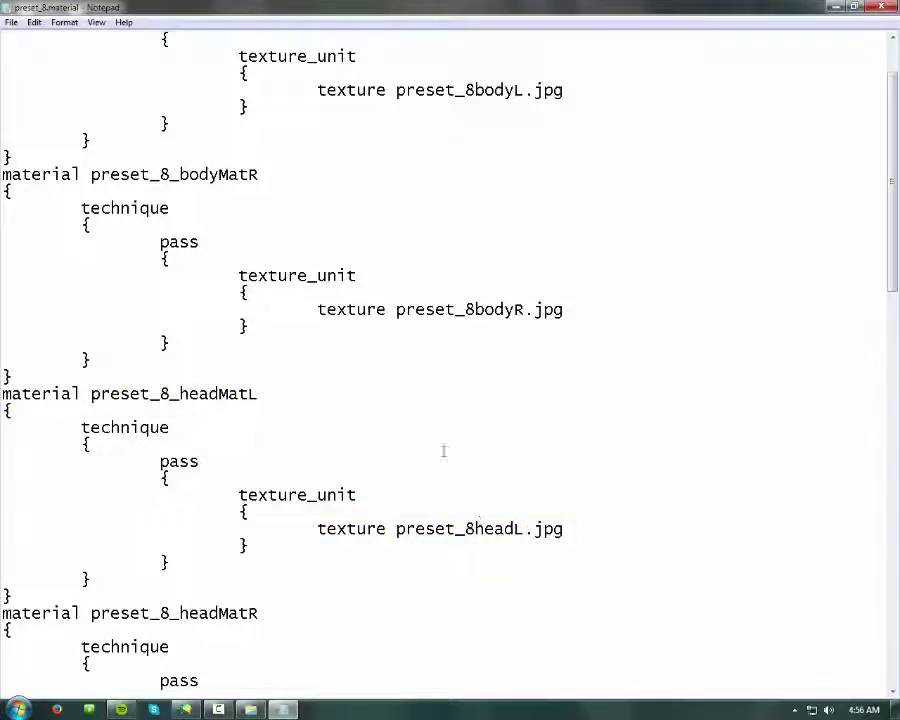
- Change the headMatR texture to preset_8headR.jpg and save the material file
{"action": "scroll", "coordinate": [420, 440], "scroll_direction": "down", "scroll_amount": 3}
{"action": "scroll", "coordinate": [390, 425], "scroll_direction": "down", "scroll_amount": 2}
{"action": "left_click_drag", "start_coordinate": [179, 360], "coordinate": [233, 360]}
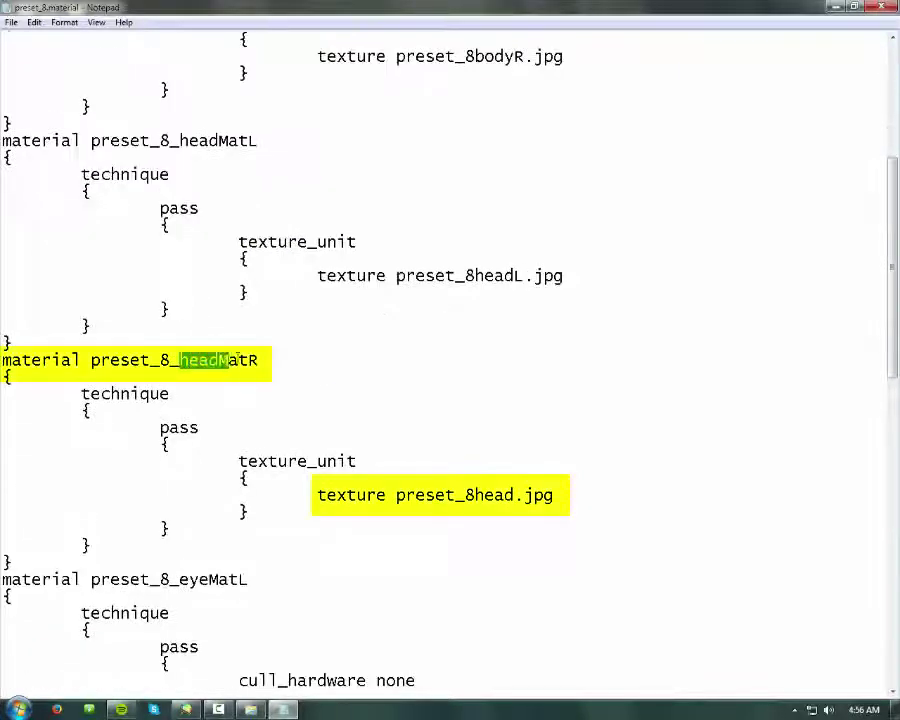
{"action": "left_click_drag", "start_coordinate": [516, 494], "coordinate": [485, 494]}
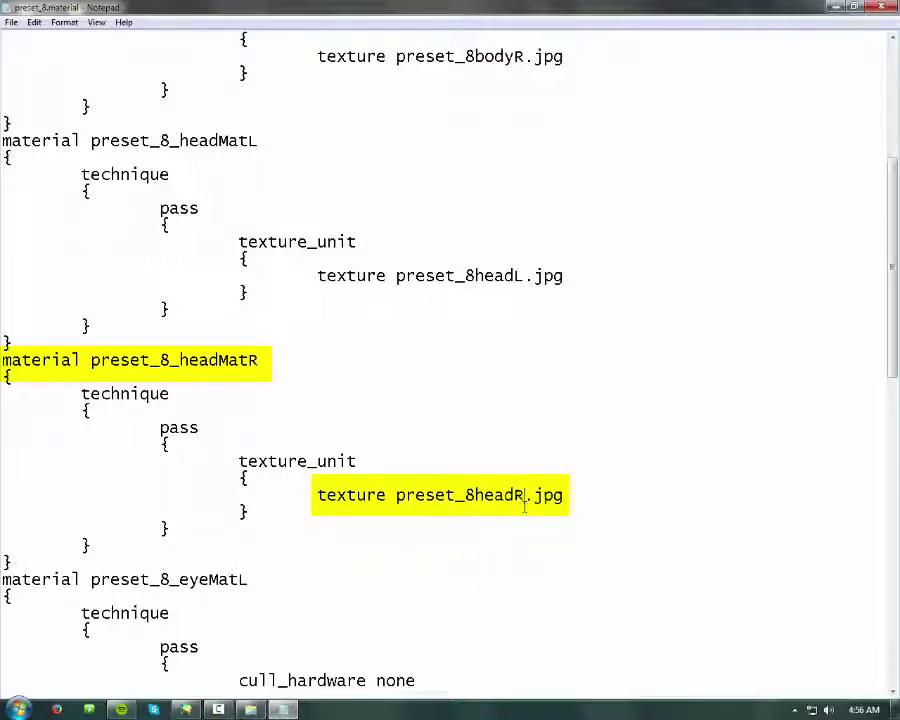
{"action": "key", "text": "alt+F4"}
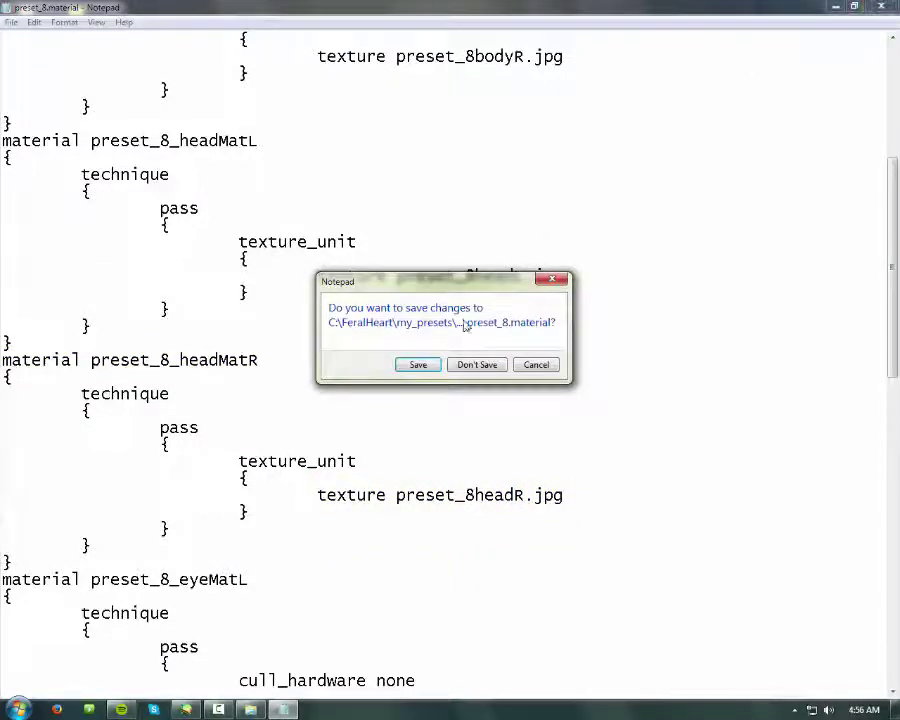
{"action": "left_click", "coordinate": [431, 366]}
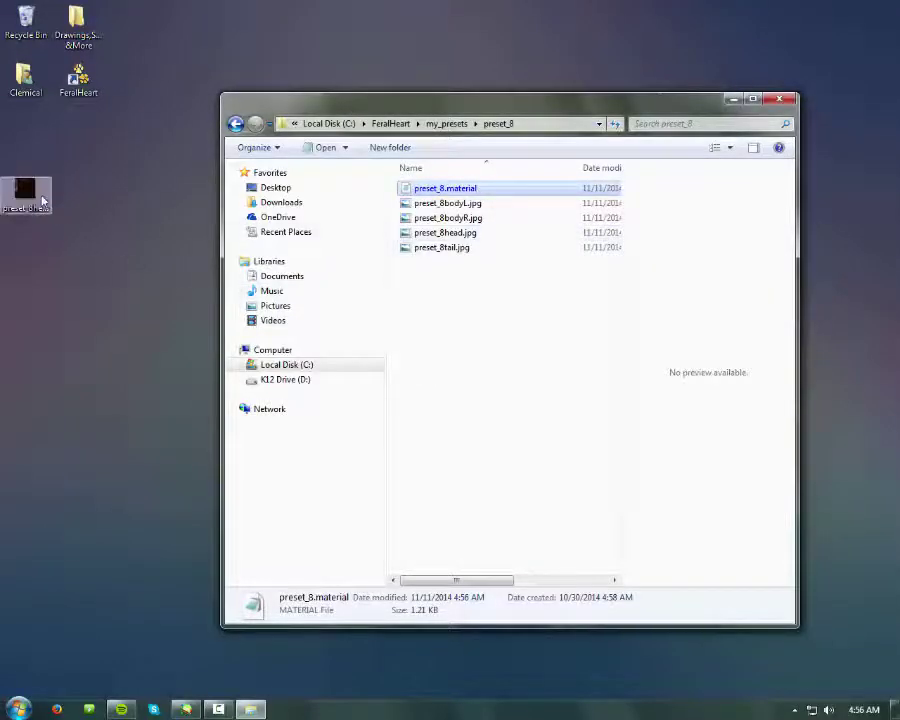
- Move the second head image into preset_8 and rename it preset_8headL.jpg
{"action": "left_click_drag", "start_coordinate": [43, 200], "coordinate": [430, 330]}
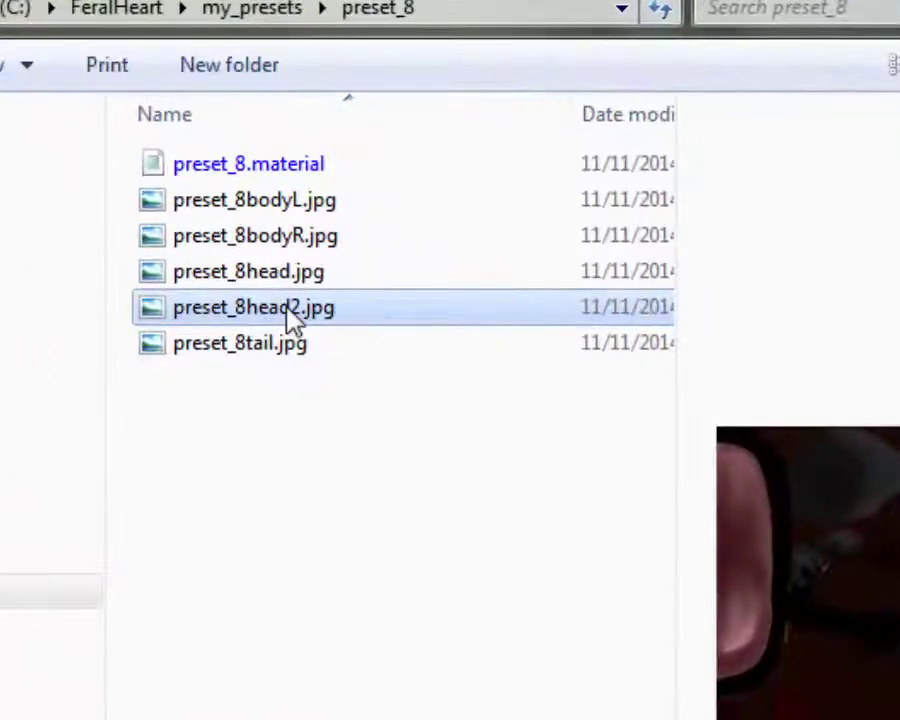
{"action": "right_click", "coordinate": [290, 318]}
{"action": "key", "text": "m"}
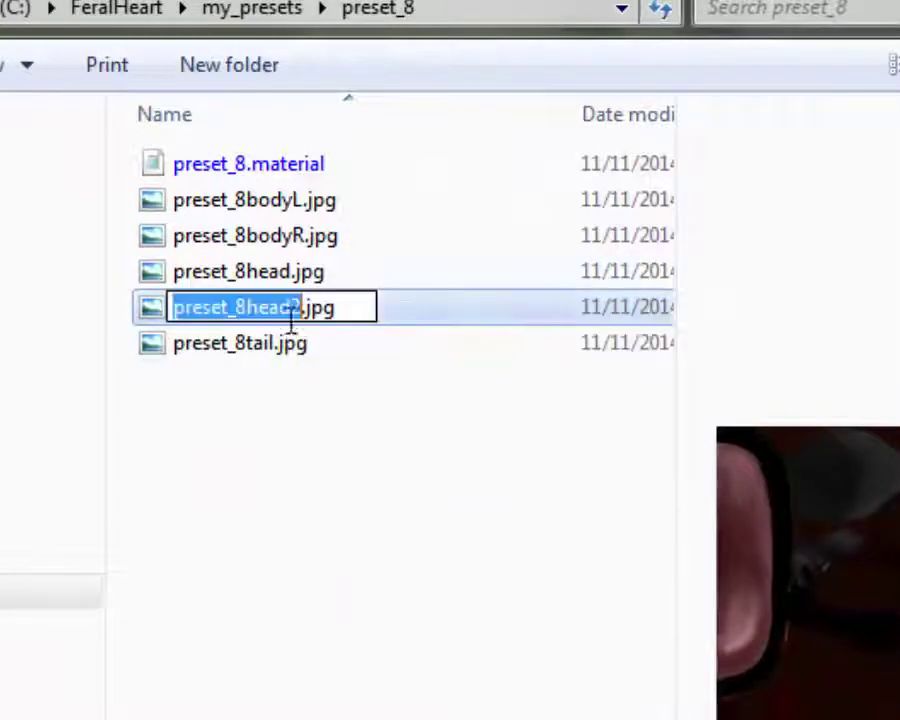
{"action": "key", "text": "Right"}
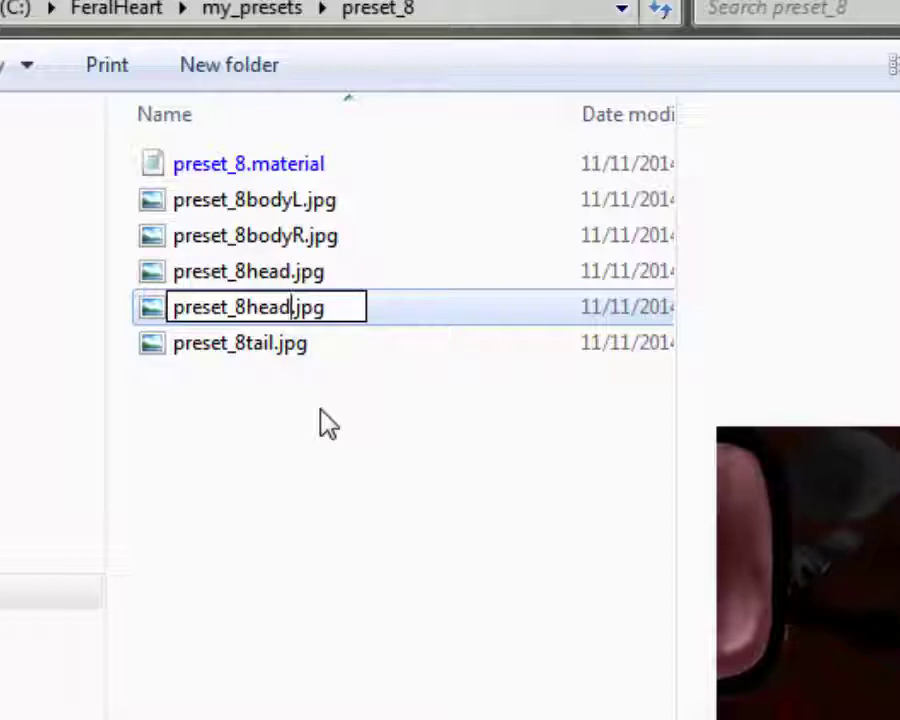
{"action": "type", "text": "L"}
{"action": "key", "text": "Return"}
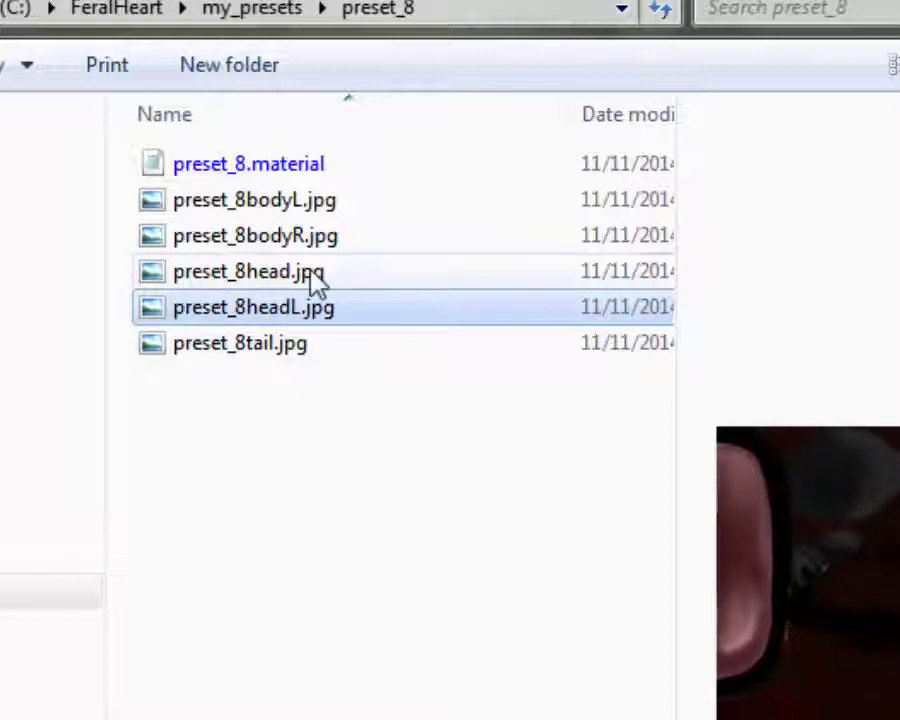
- Rename preset_8head.jpg to preset_8headR.jpg and launch FeralHeart
{"action": "right_click", "coordinate": [312, 272]}
{"action": "key", "text": "m"}
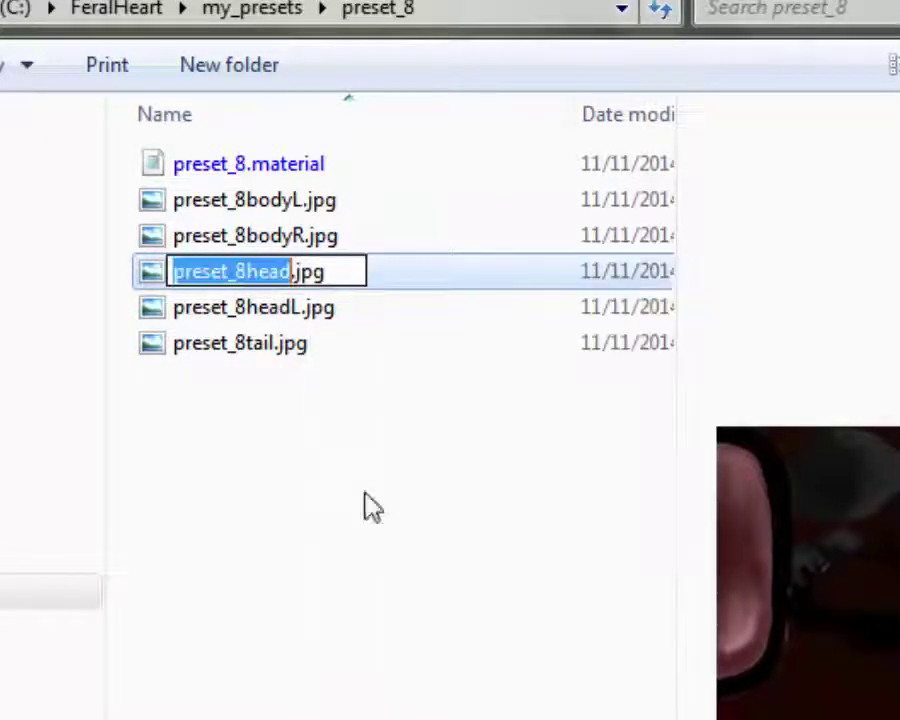
{"action": "left_click", "coordinate": [289, 271]}
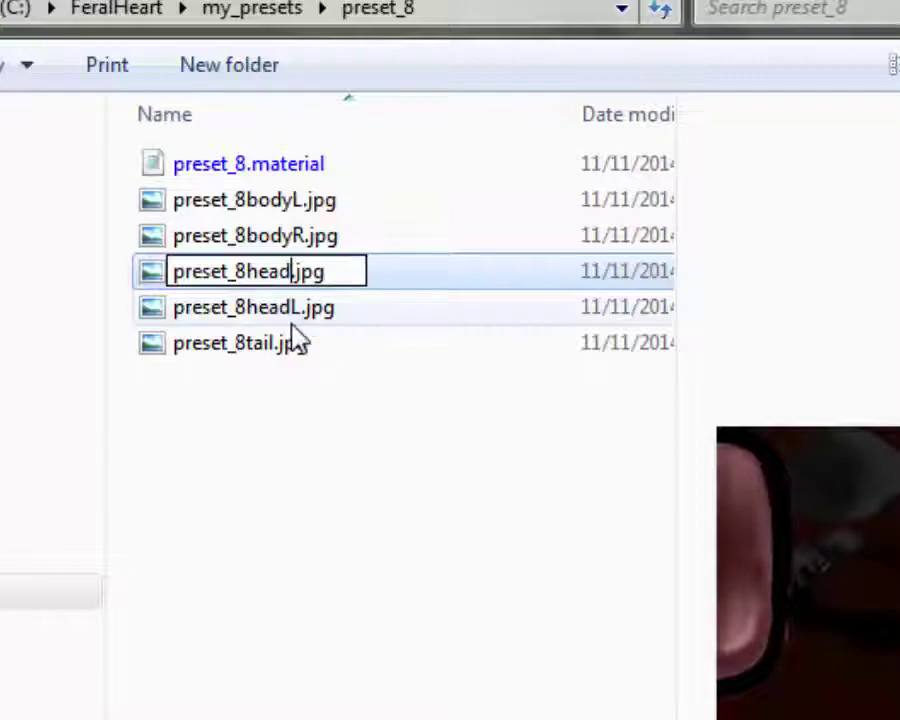
{"action": "type", "text": "R"}
{"action": "key", "text": "Return"}
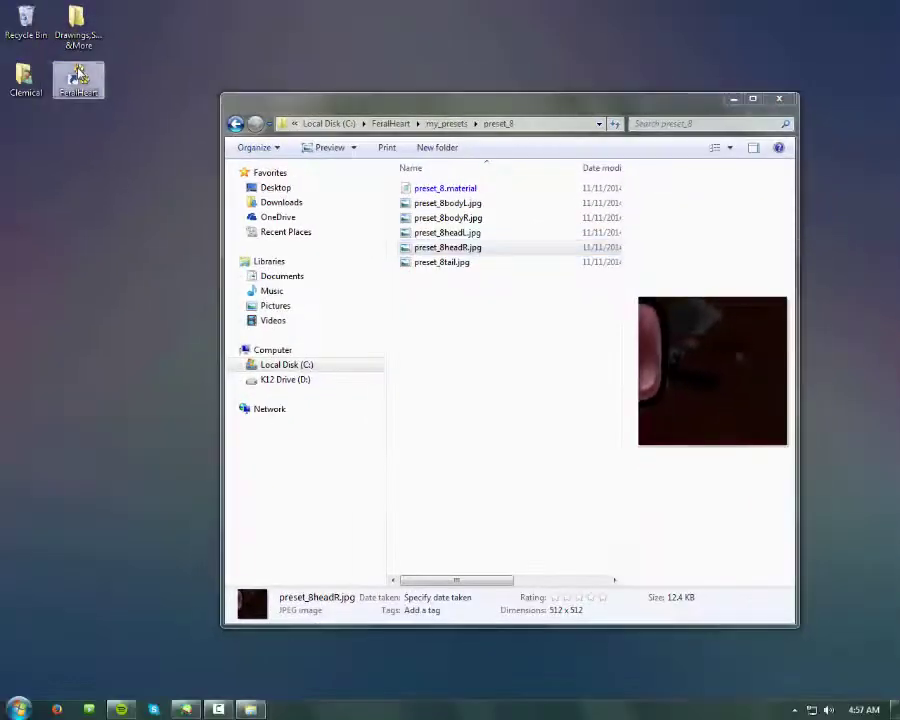
{"action": "double_click", "coordinate": [79, 77]}
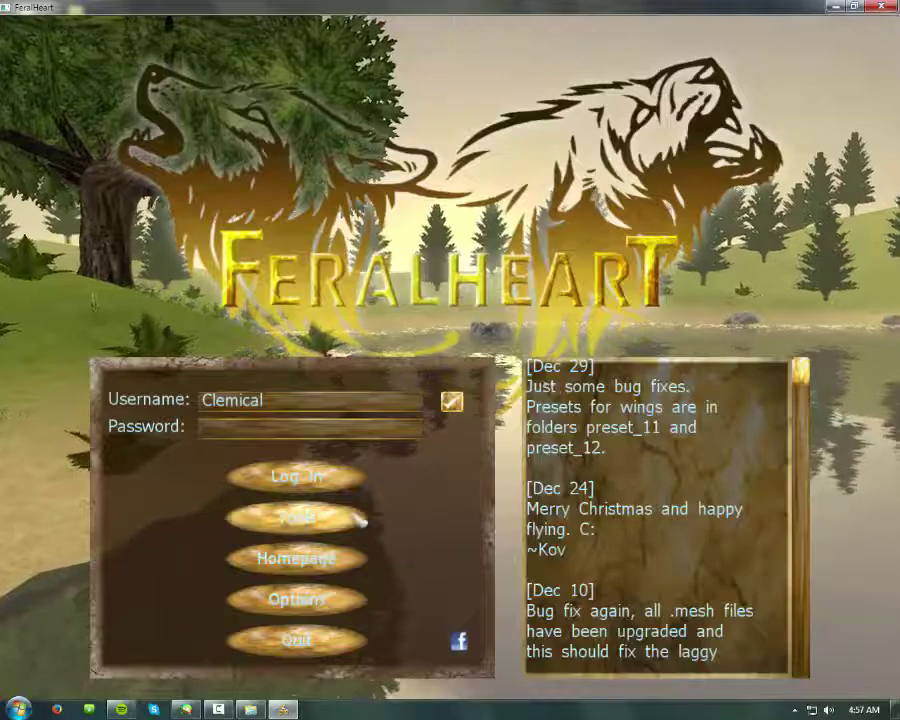
- Load Preset 8 in FeralHeart's Preset Maker and set its species to Canine
{"action": "left_click", "coordinate": [347, 520]}
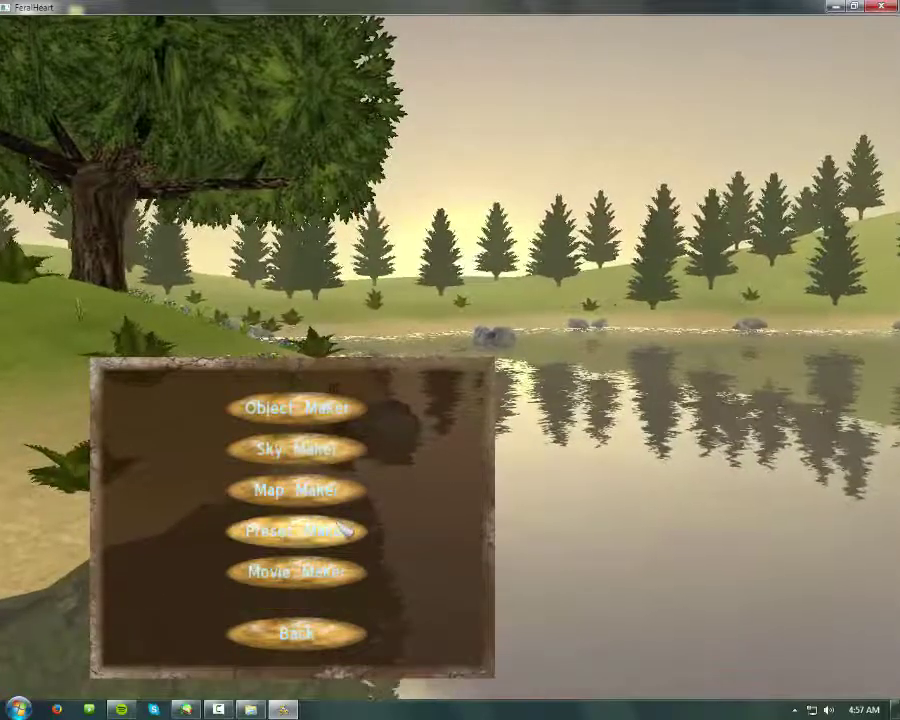
{"action": "left_click", "coordinate": [343, 530]}
{"action": "scroll", "coordinate": [815, 428], "scroll_direction": "down", "scroll_amount": 3}
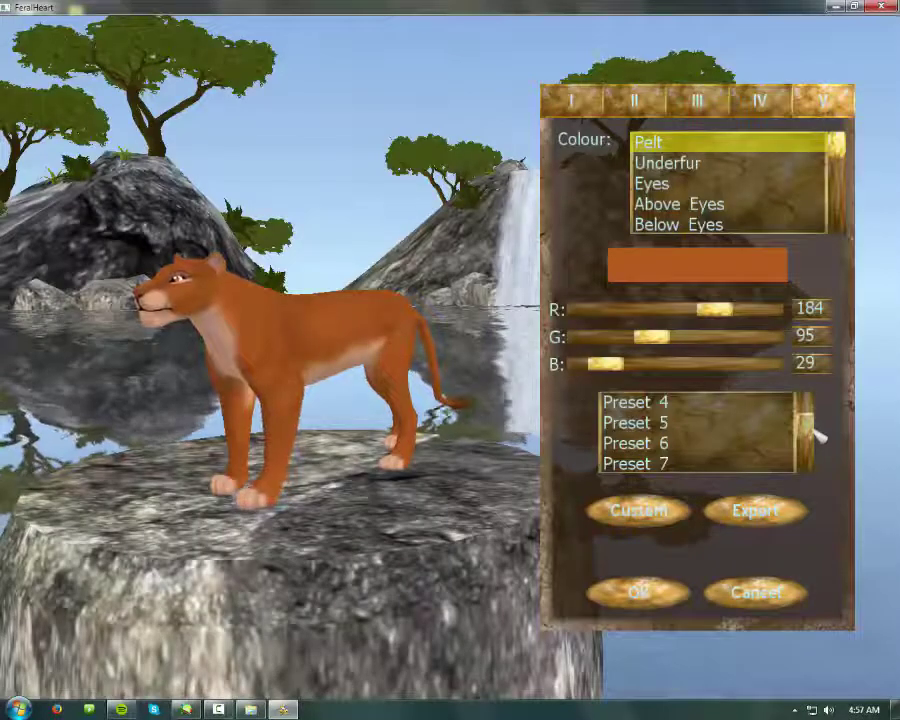
{"action": "scroll", "coordinate": [817, 432], "scroll_direction": "down", "scroll_amount": 2}
{"action": "left_click", "coordinate": [710, 448]}
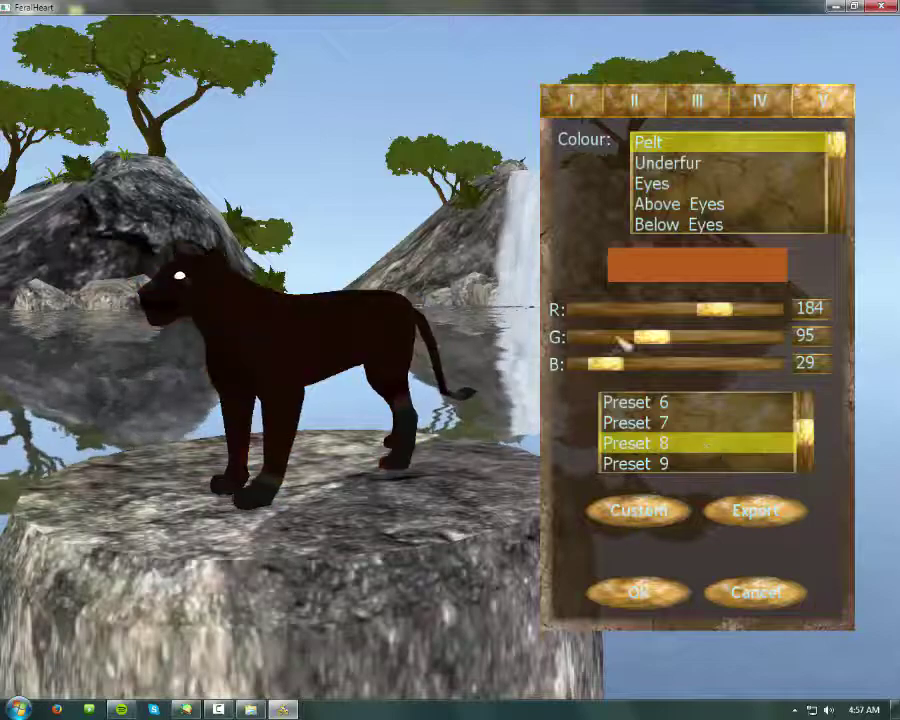
{"action": "left_click", "coordinate": [572, 100]}
{"action": "left_click", "coordinate": [680, 204]}
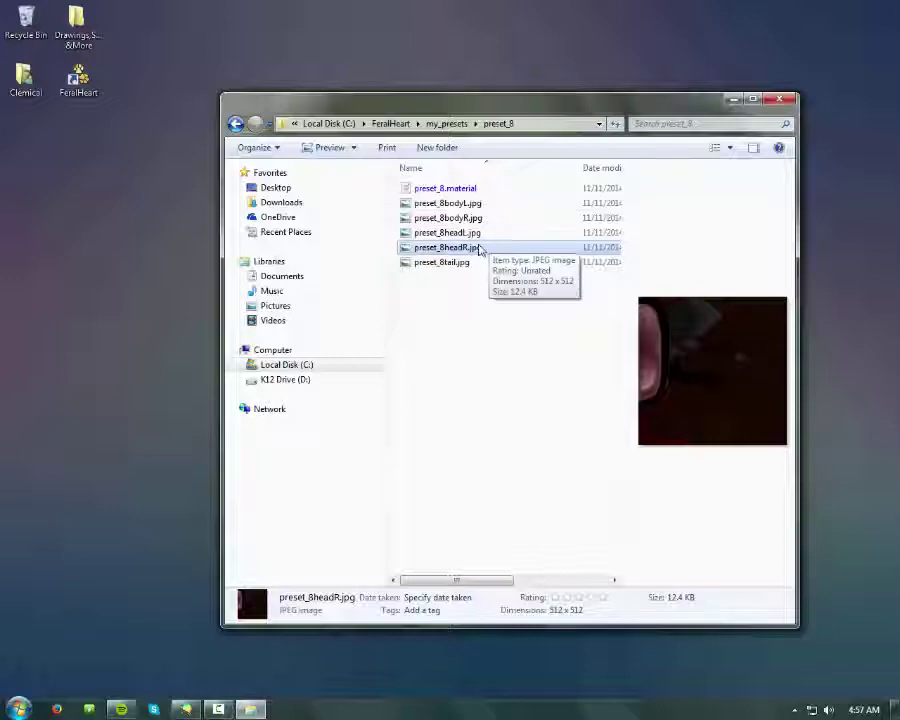
- Move preset_8headR.jpg to the desktop, rename preset_8headL.jpg, then return the right head image to preset_8
{"action": "left_click_drag", "start_coordinate": [480, 249], "coordinate": [185, 200]}
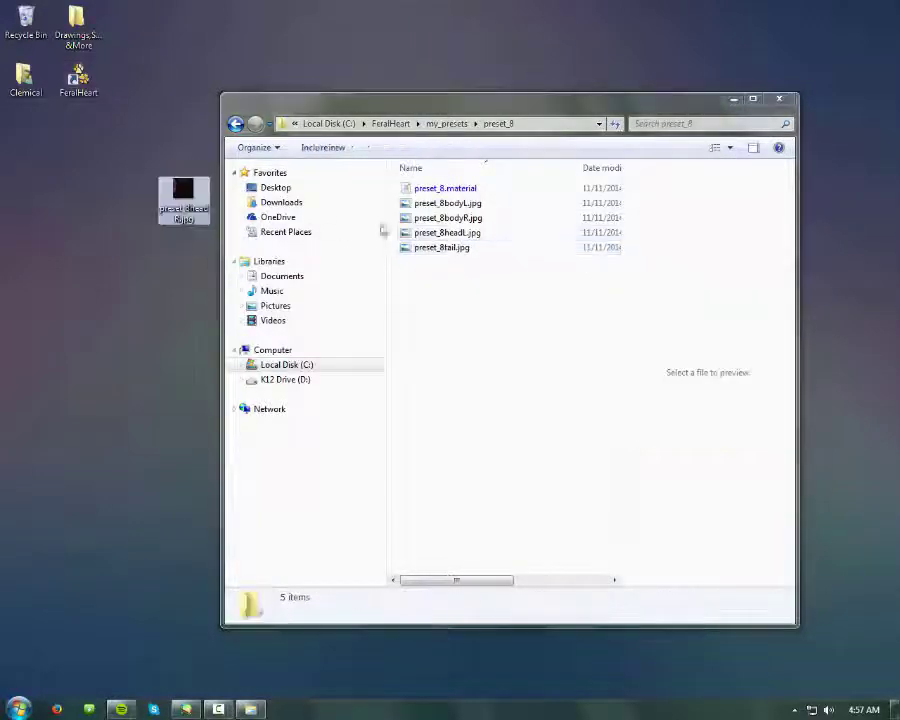
{"action": "left_click", "coordinate": [455, 220]}
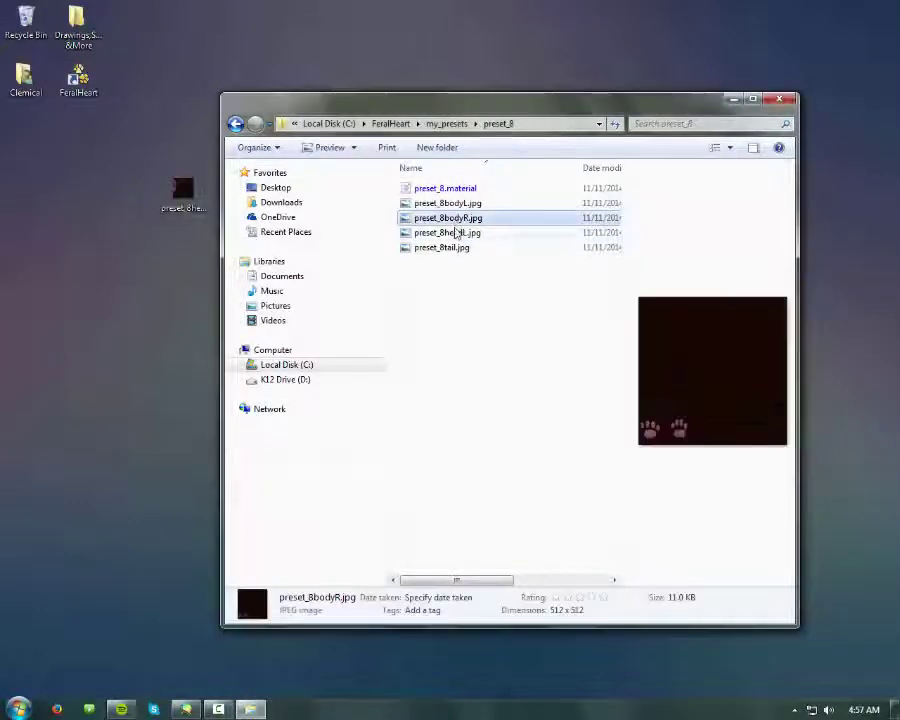
{"action": "right_click", "coordinate": [455, 233]}
{"action": "left_click", "coordinate": [506, 506]}
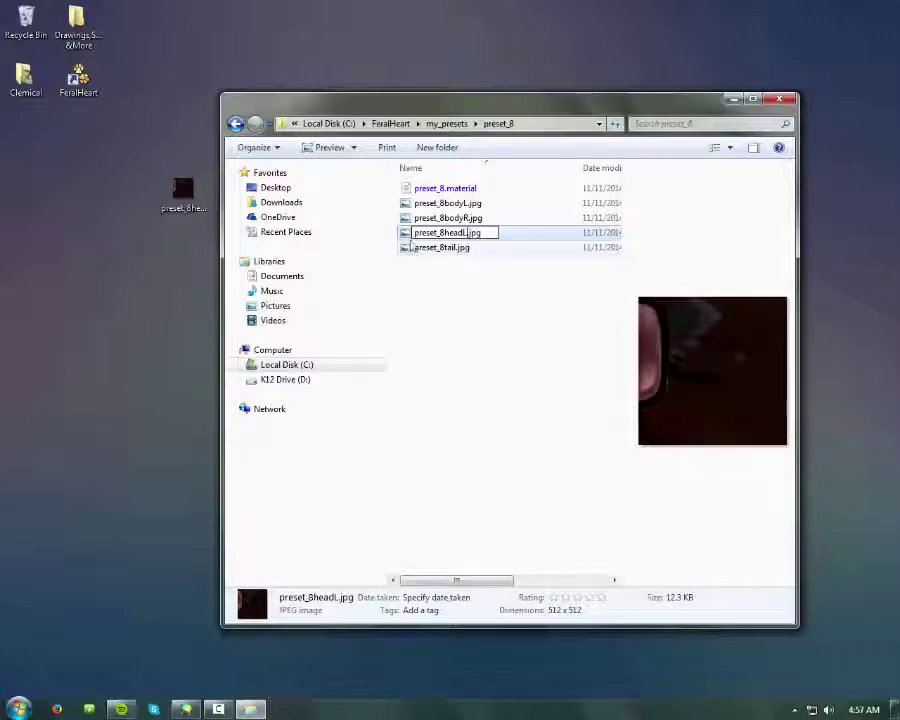
{"action": "left_click_drag", "start_coordinate": [183, 192], "coordinate": [464, 340]}
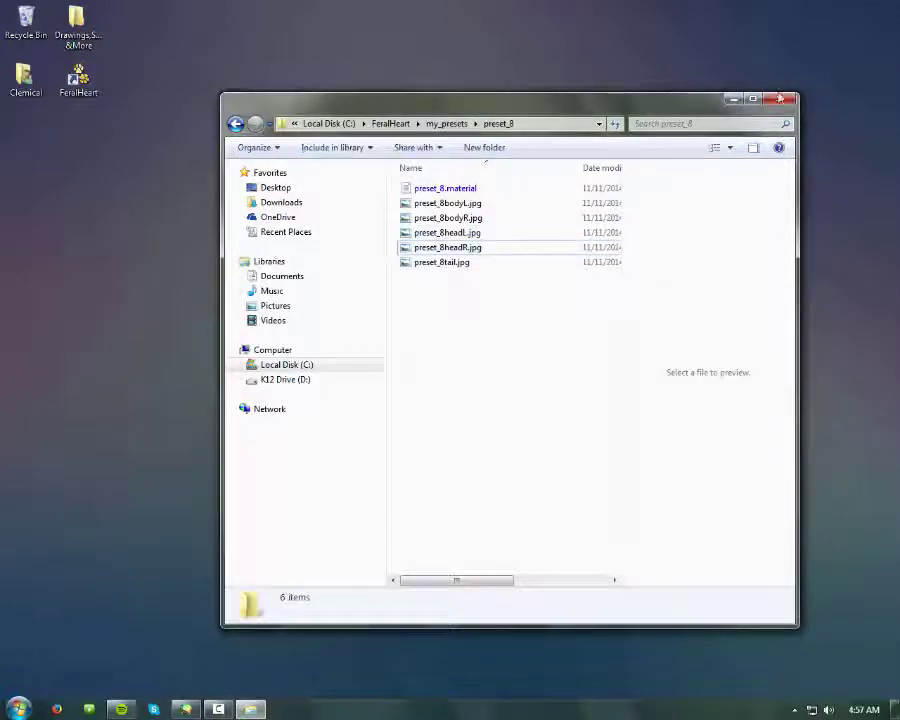
{"action": "left_click_drag", "start_coordinate": [684, 106], "coordinate": [641, 81]}
- In Hair.psd, move black spike Layer 6 above fur Layer 5 and set it to Multiply
{"action": "left_click", "coordinate": [190, 709]}
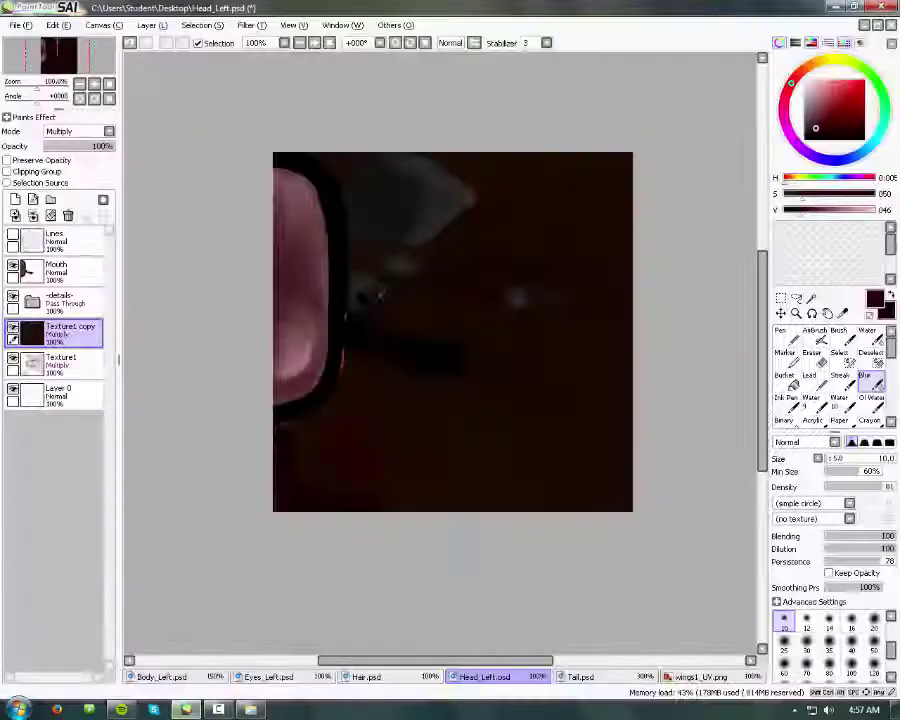
{"action": "left_click", "coordinate": [394, 680]}
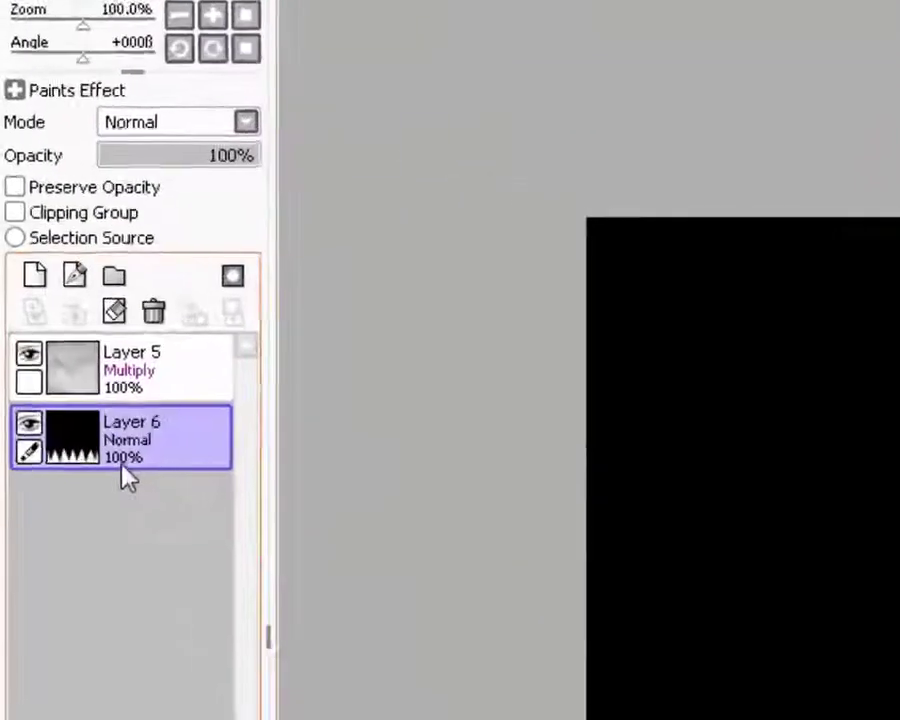
{"action": "left_click", "coordinate": [118, 395]}
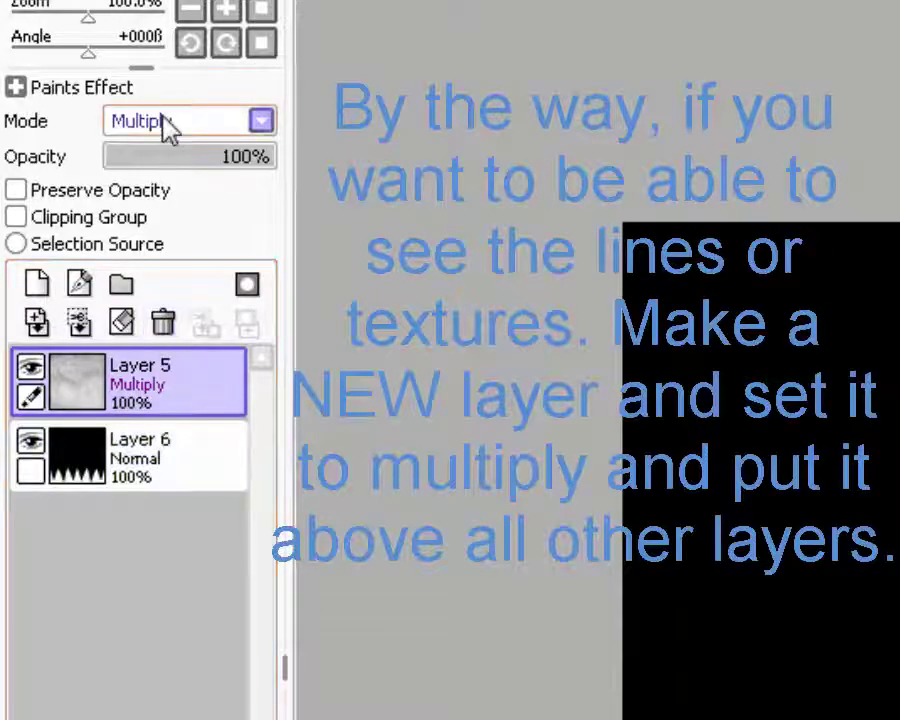
{"action": "left_click", "coordinate": [166, 123]}
{"action": "left_click", "coordinate": [171, 153]}
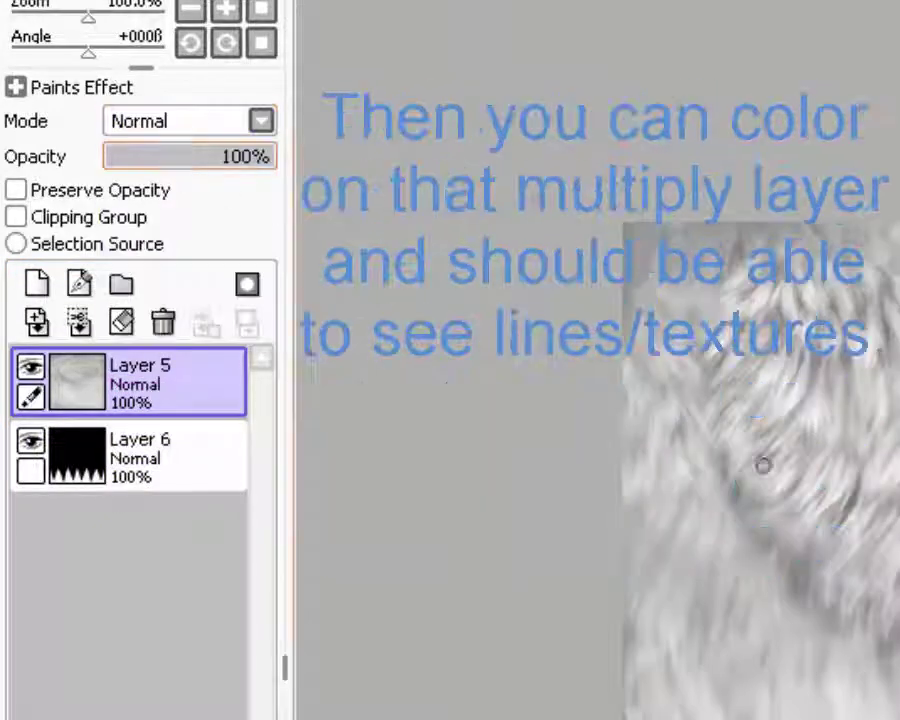
{"action": "left_click", "coordinate": [172, 485]}
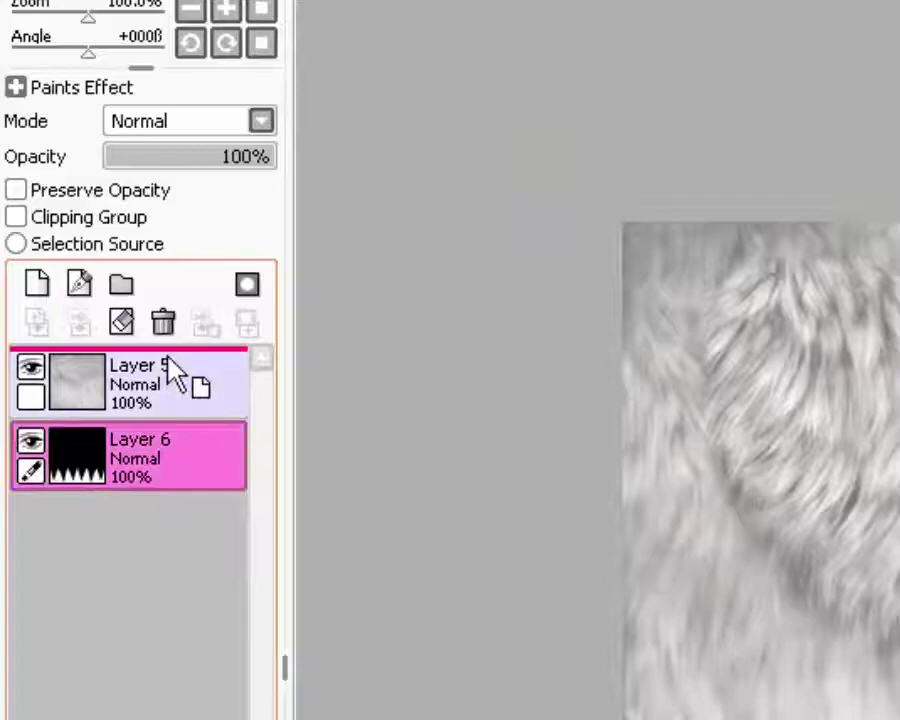
{"action": "left_click_drag", "start_coordinate": [176, 488], "coordinate": [175, 362]}
{"action": "left_click", "coordinate": [176, 121]}
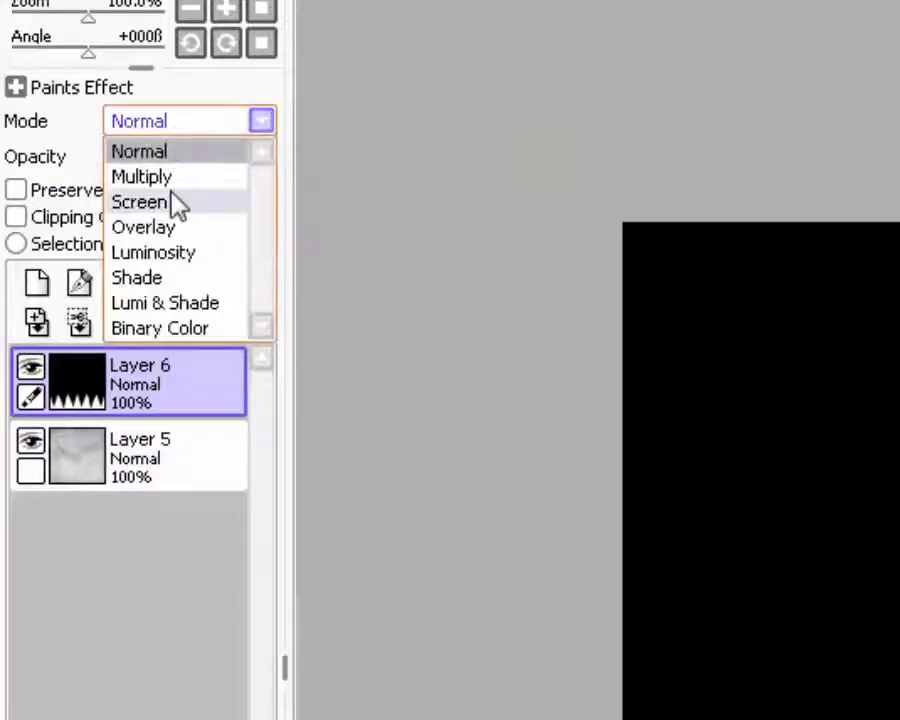
{"action": "left_click", "coordinate": [173, 177]}
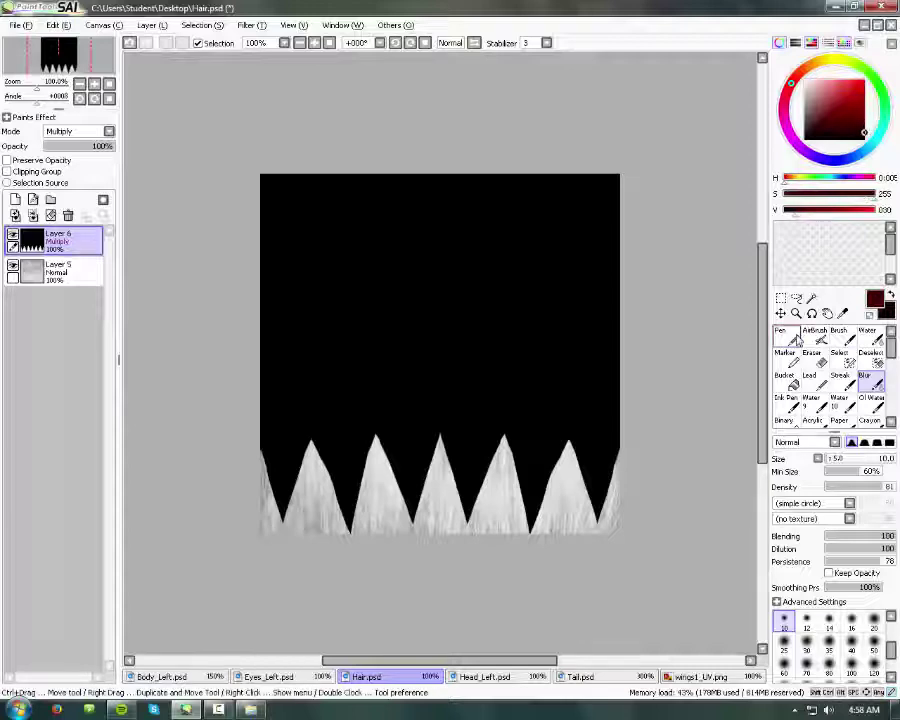
- Paint dark red over the whole hair canvas with the Pen
{"action": "key", "text": "n"}
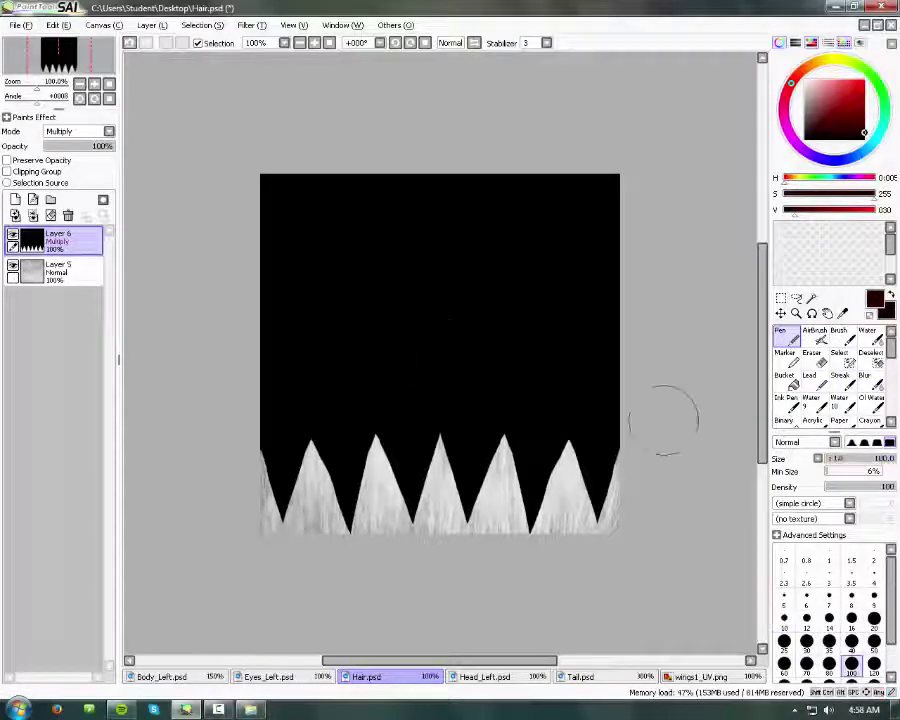
{"action": "mouse_move", "coordinate": [663, 420]}
{"action": "left_mouse_down"}
{"action": "mouse_move", "coordinate": [580, 516]}
{"action": "mouse_move", "coordinate": [210, 490]}
{"action": "mouse_move", "coordinate": [233, 448]}
{"action": "left_mouse_up"}
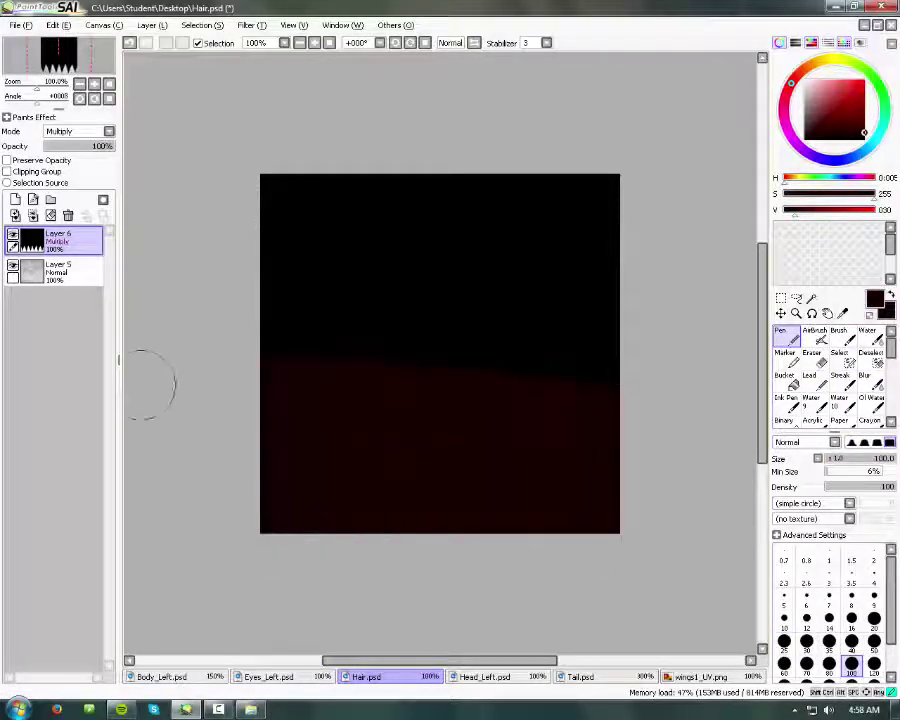
{"action": "left_click_drag", "start_coordinate": [150, 385], "coordinate": [684, 334]}
{"action": "left_click_drag", "start_coordinate": [664, 284], "coordinate": [606, 169]}
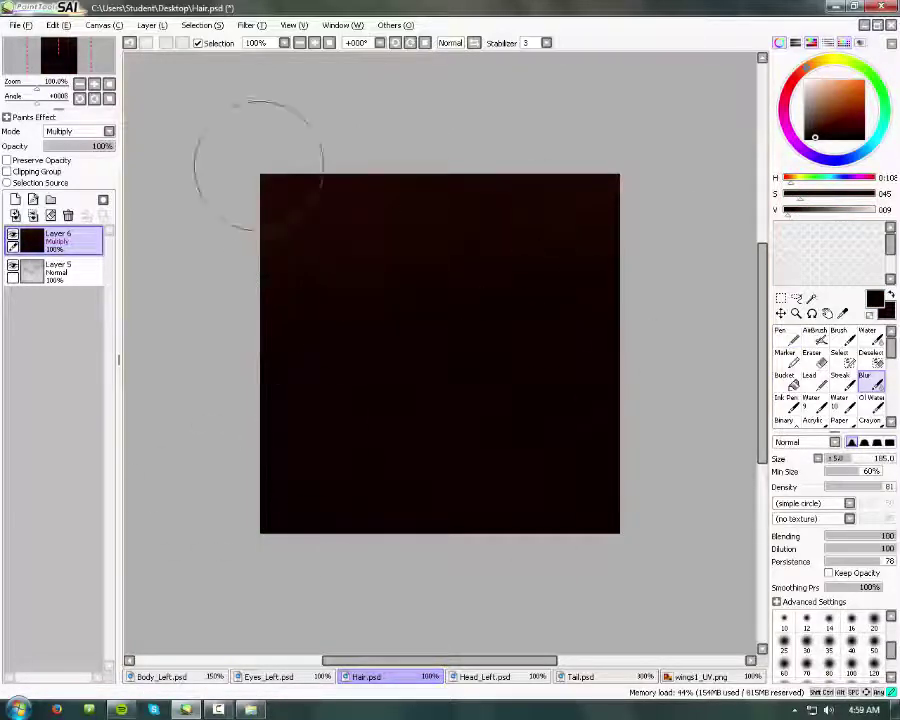
- Export the hair texture to the desktop as preset_8mane.png, then minimise SAI
{"action": "left_click", "coordinate": [18, 26]}
{"action": "mouse_move", "coordinate": [158, 262]}
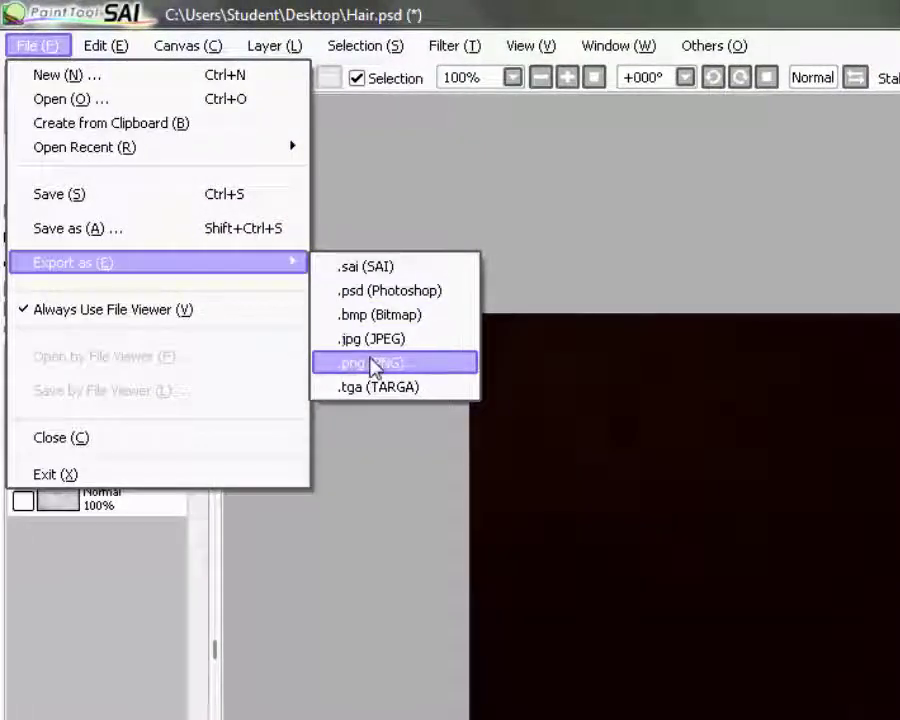
{"action": "left_click", "coordinate": [373, 366]}
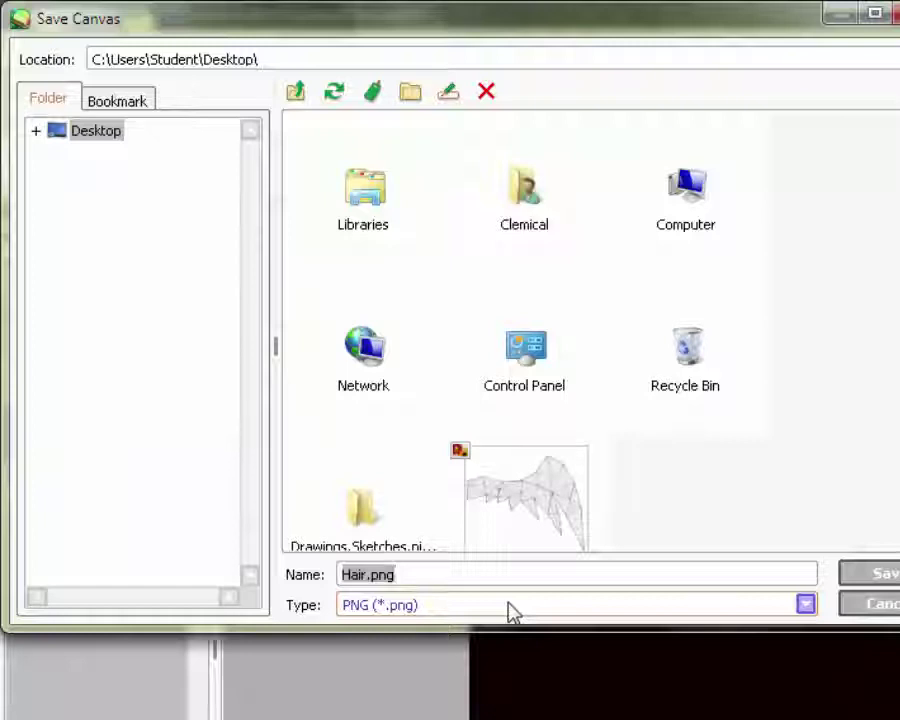
{"action": "type", "text": "preset_"}
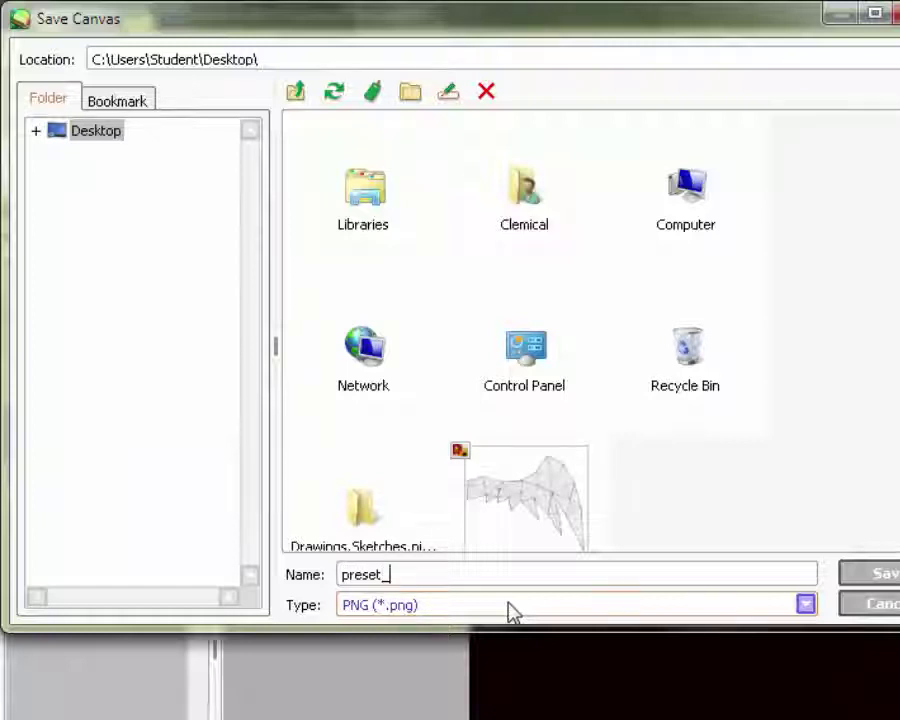
{"action": "type", "text": "8mane"}
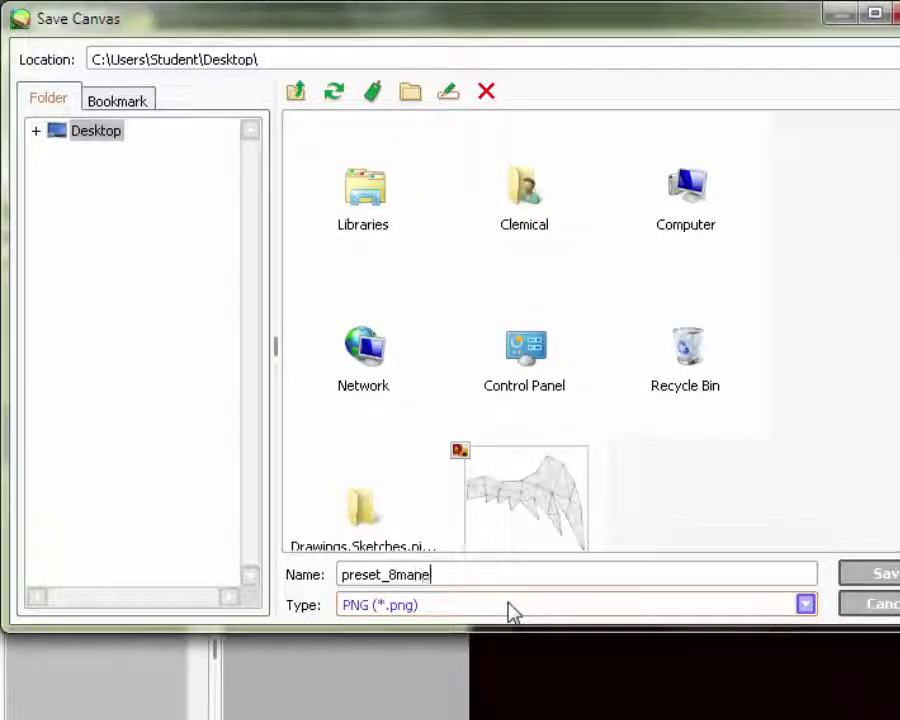
{"action": "type", "text": ".png"}
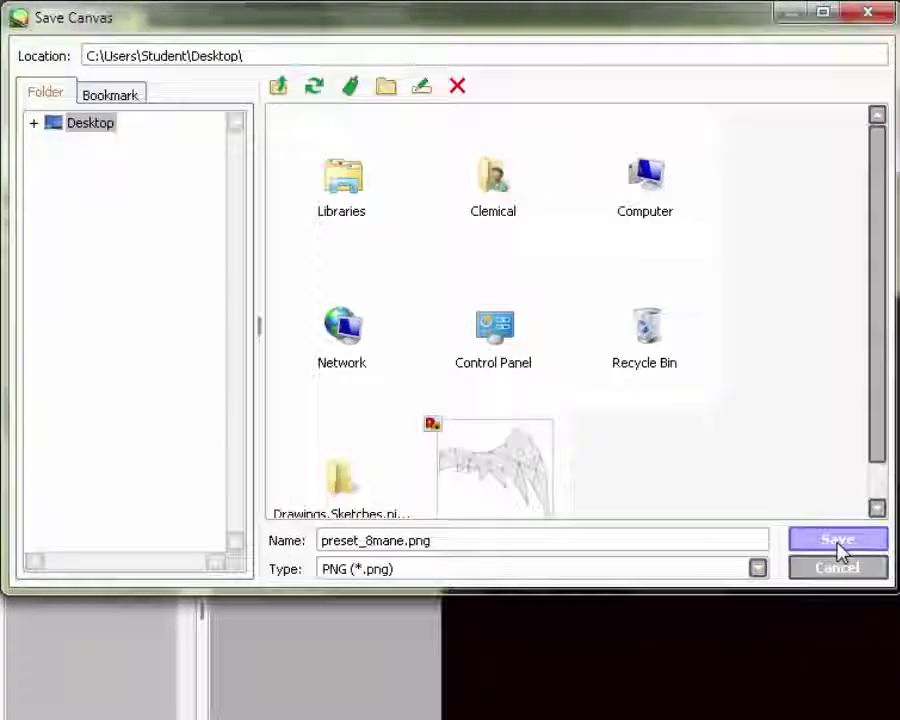
{"action": "left_click", "coordinate": [866, 574]}
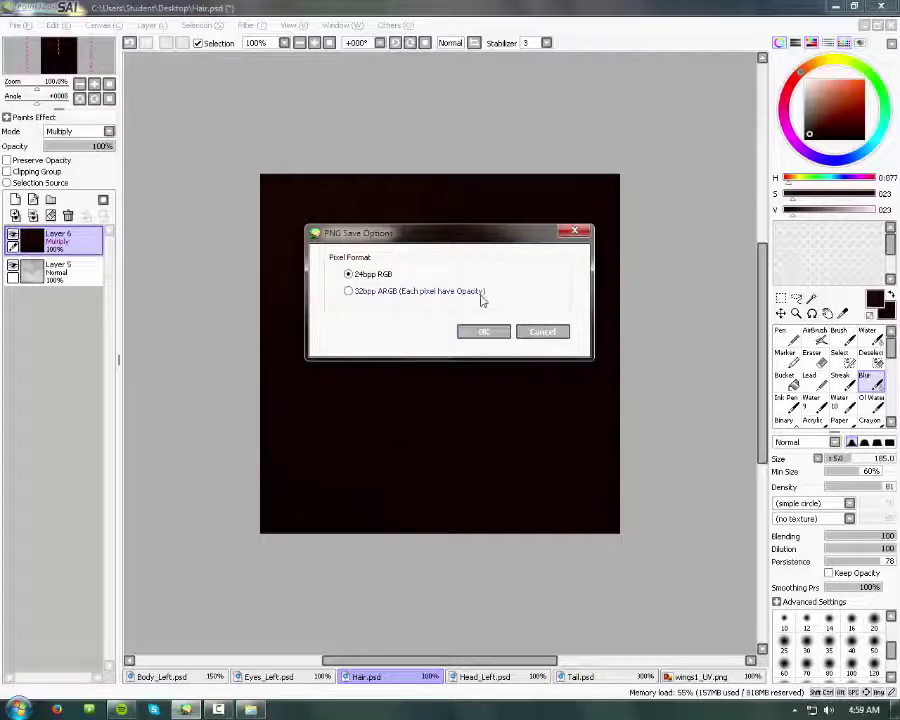
{"action": "left_click", "coordinate": [483, 333]}
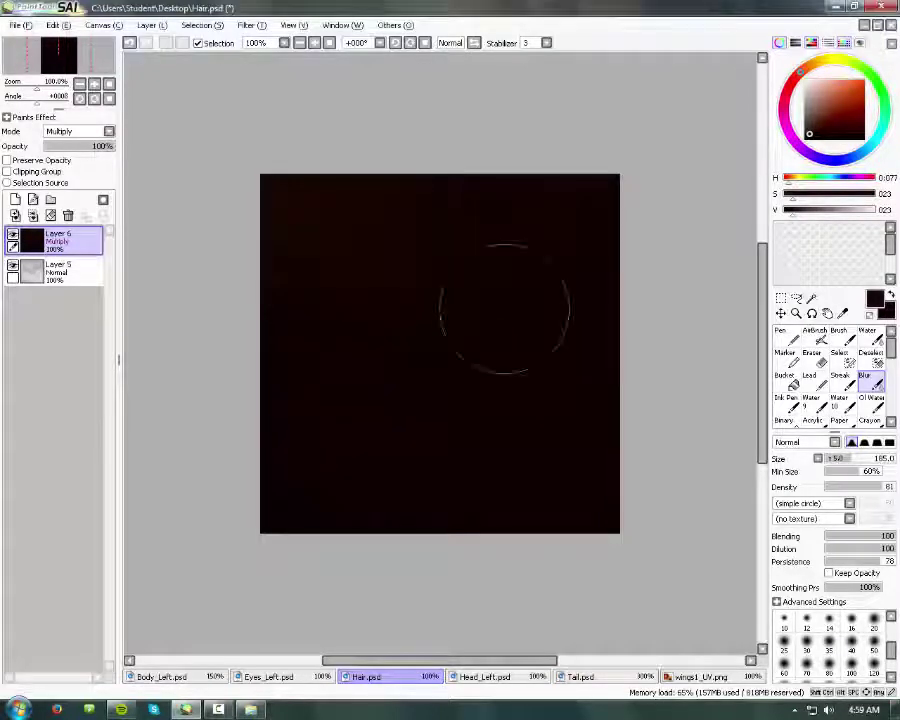
{"action": "left_click", "coordinate": [838, 8]}
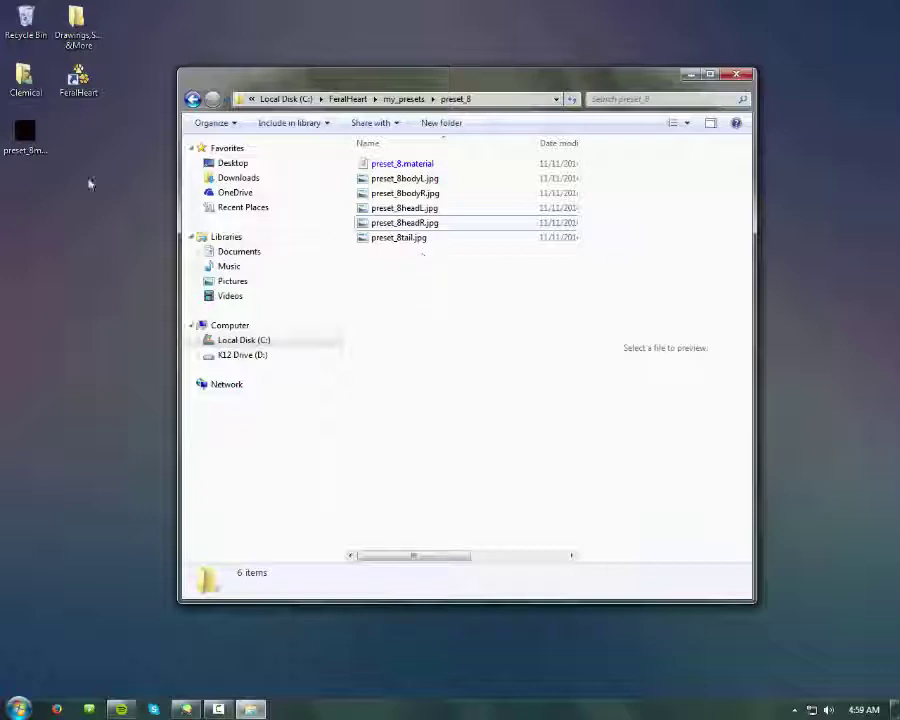
- Move preset_8mane.png from the desktop into preset_8 and launch FeralHeart
{"action": "left_click_drag", "start_coordinate": [25, 135], "coordinate": [415, 288]}
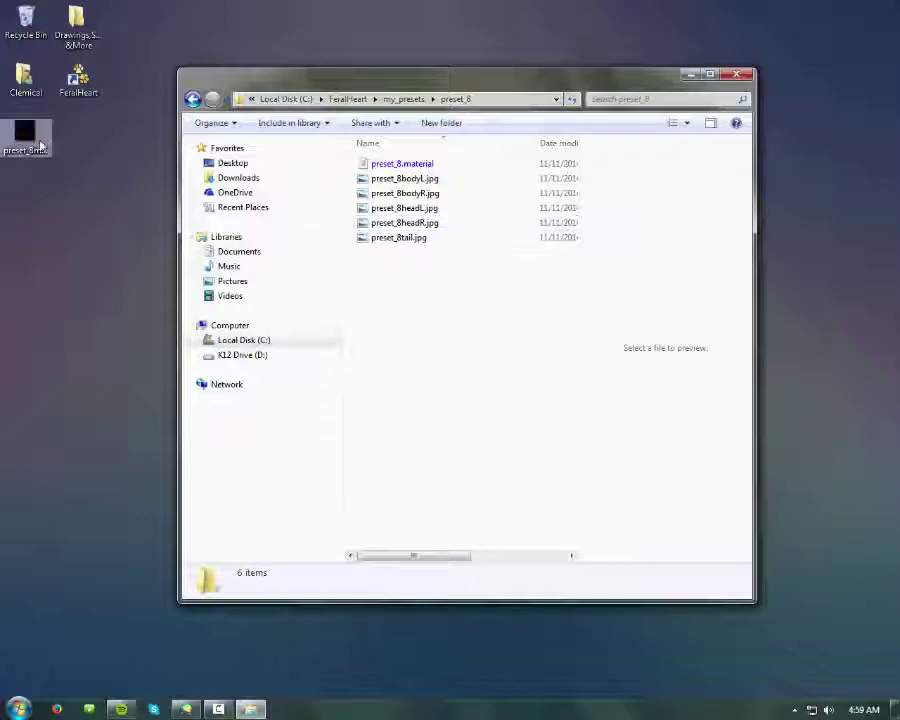
{"action": "left_click", "coordinate": [80, 80]}
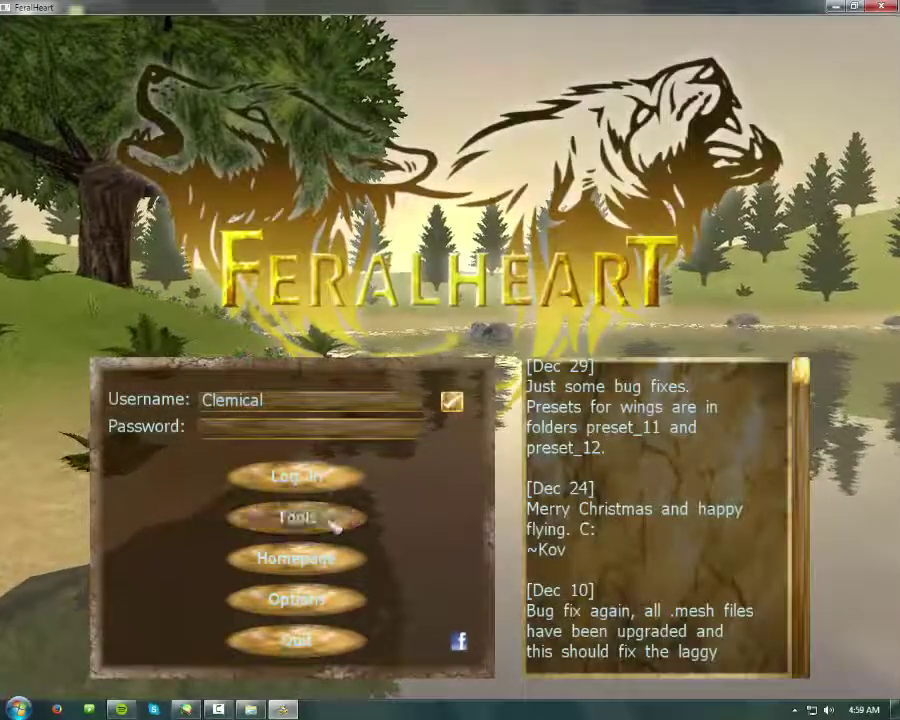
- Load Preset 8 in the Preset Maker and set its species to Canine
{"action": "left_click", "coordinate": [333, 526]}
{"action": "left_click", "coordinate": [333, 530]}
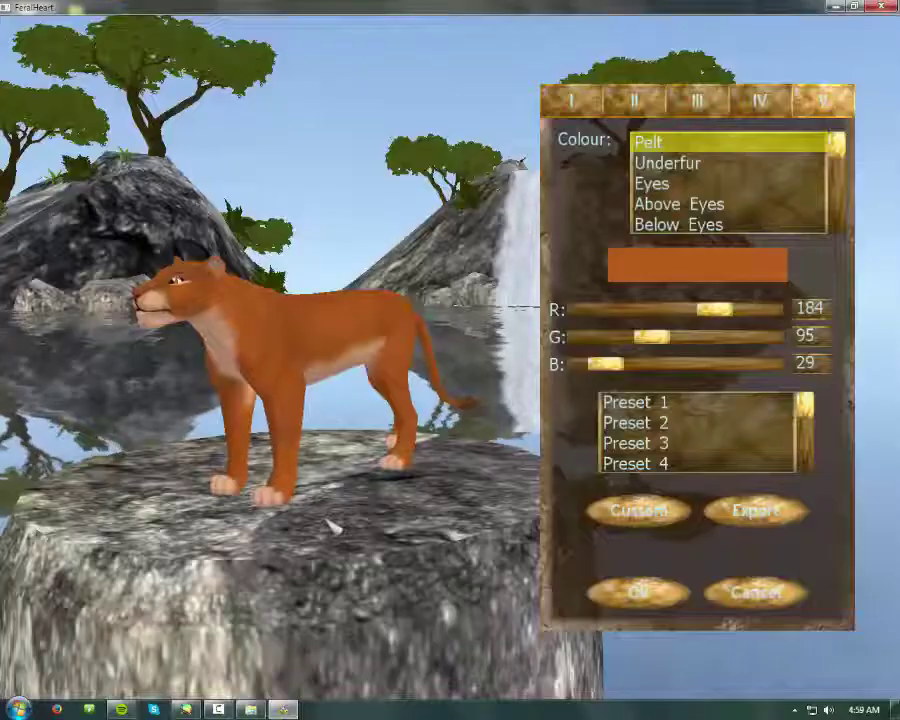
{"action": "left_click", "coordinate": [810, 450]}
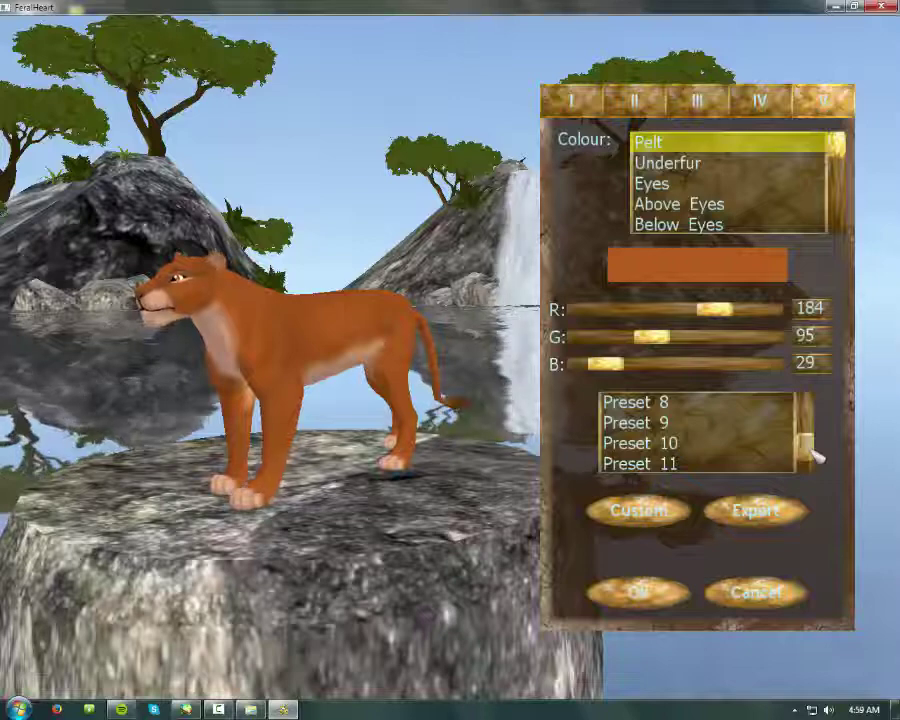
{"action": "left_click", "coordinate": [714, 404]}
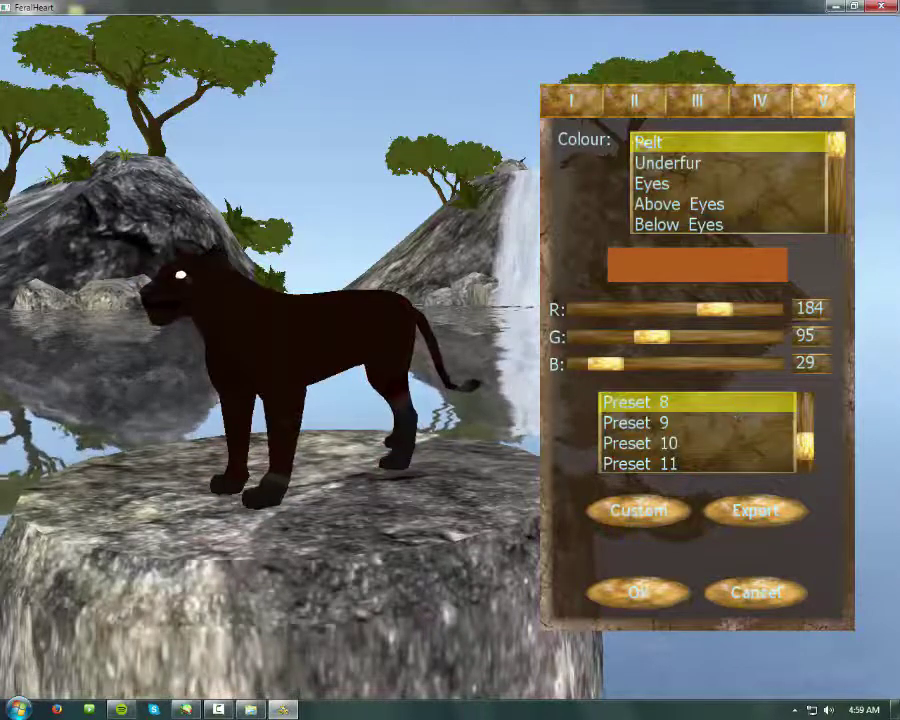
{"action": "left_click", "coordinate": [571, 100]}
{"action": "left_click", "coordinate": [670, 203]}
- Give the wolf the Eyecover mane and Back, Elbow Rump tufts, then close the game
{"action": "left_click", "coordinate": [636, 100]}
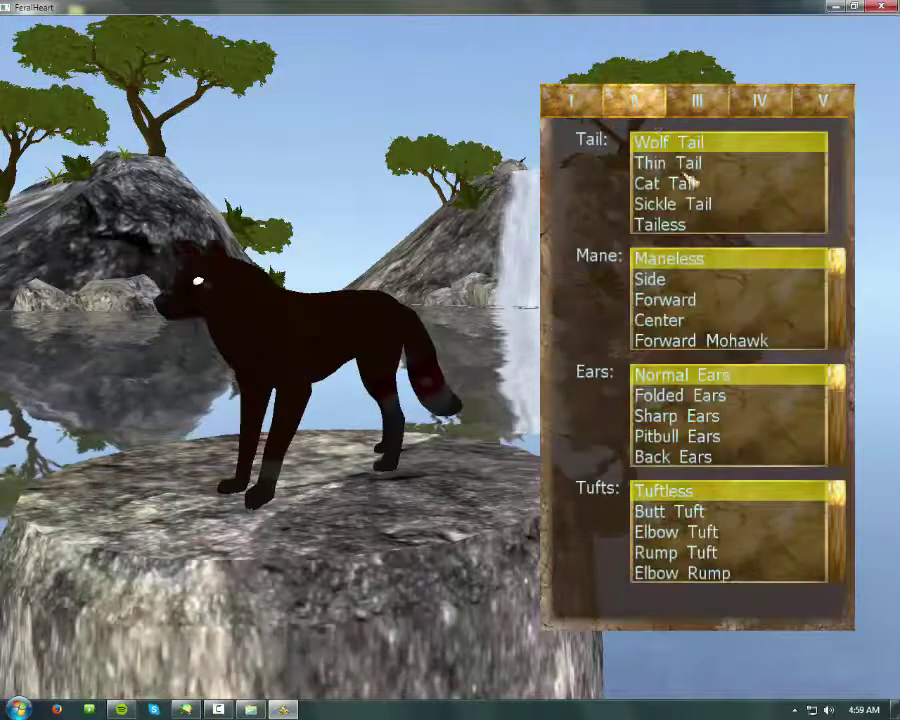
{"action": "left_click_drag", "start_coordinate": [838, 262], "coordinate": [845, 334]}
{"action": "left_click", "coordinate": [668, 300]}
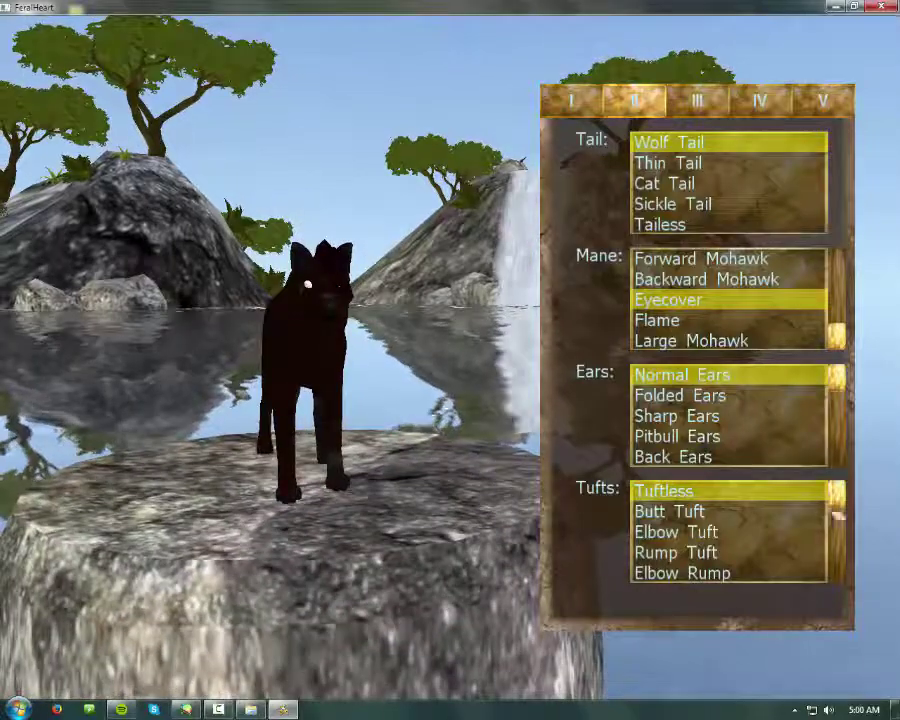
{"action": "scroll", "coordinate": [760, 530], "scroll_direction": "down", "scroll_amount": 3}
{"action": "left_click", "coordinate": [763, 553]}
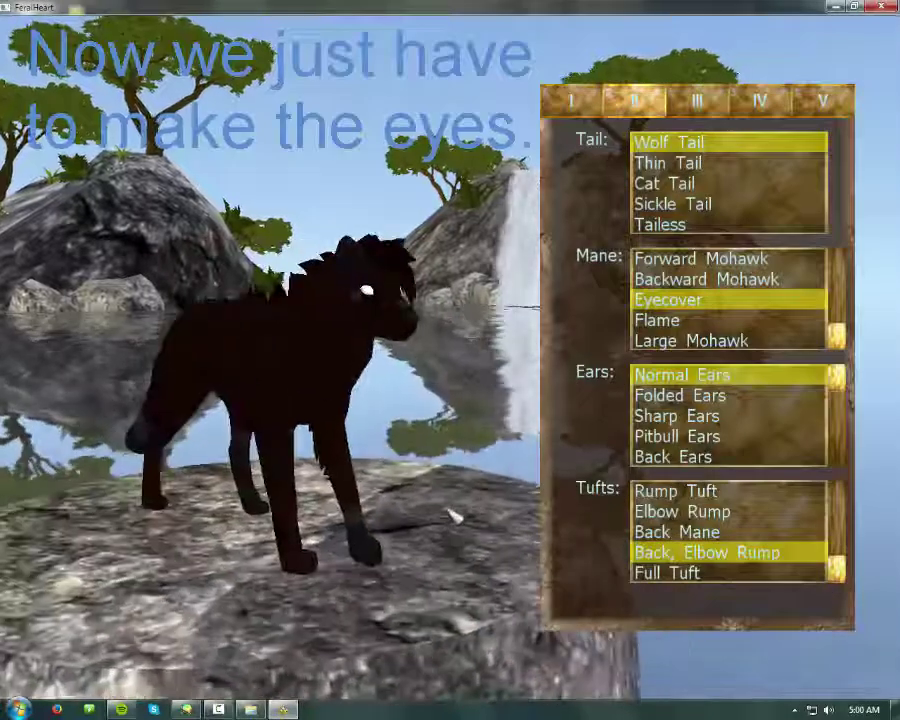
{"action": "left_click", "coordinate": [882, 7]}
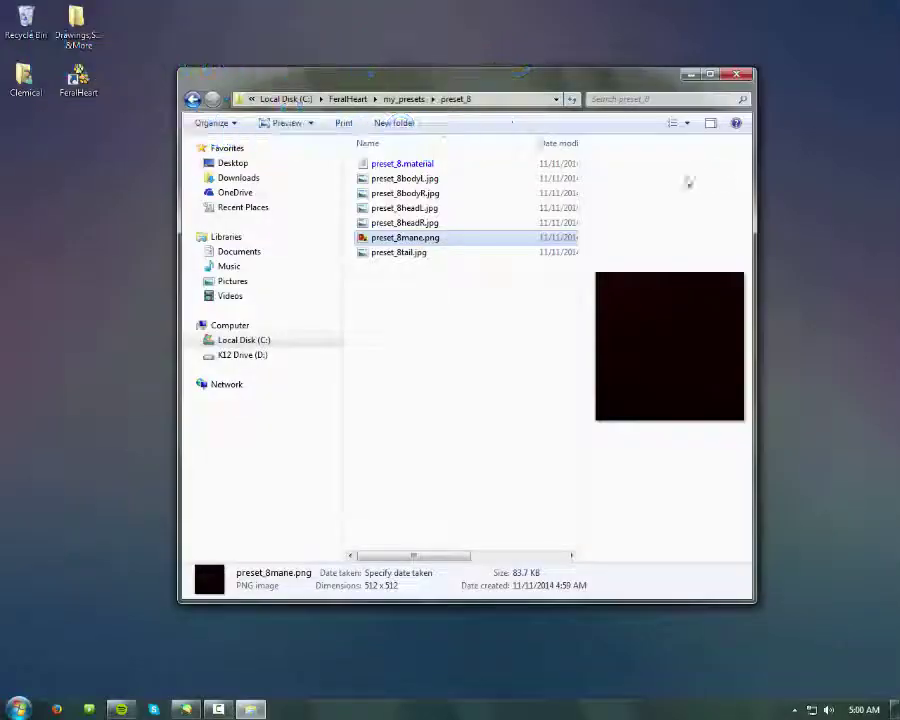
- In Eyes_Left.psd, hide the wireframe guide and show the blue iris layer
{"action": "left_click", "coordinate": [188, 708]}
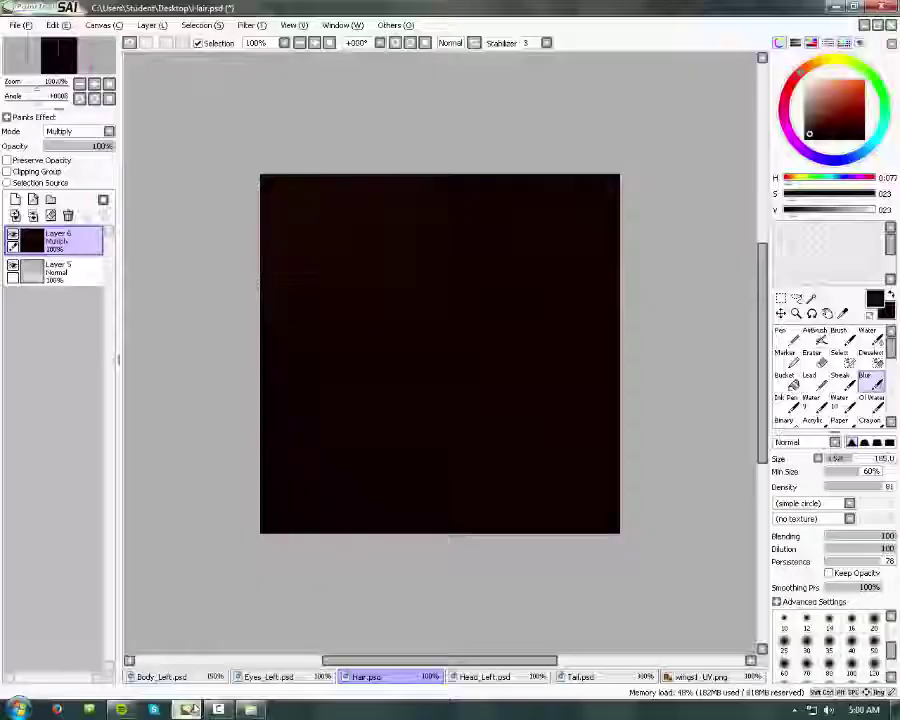
{"action": "left_click", "coordinate": [265, 676]}
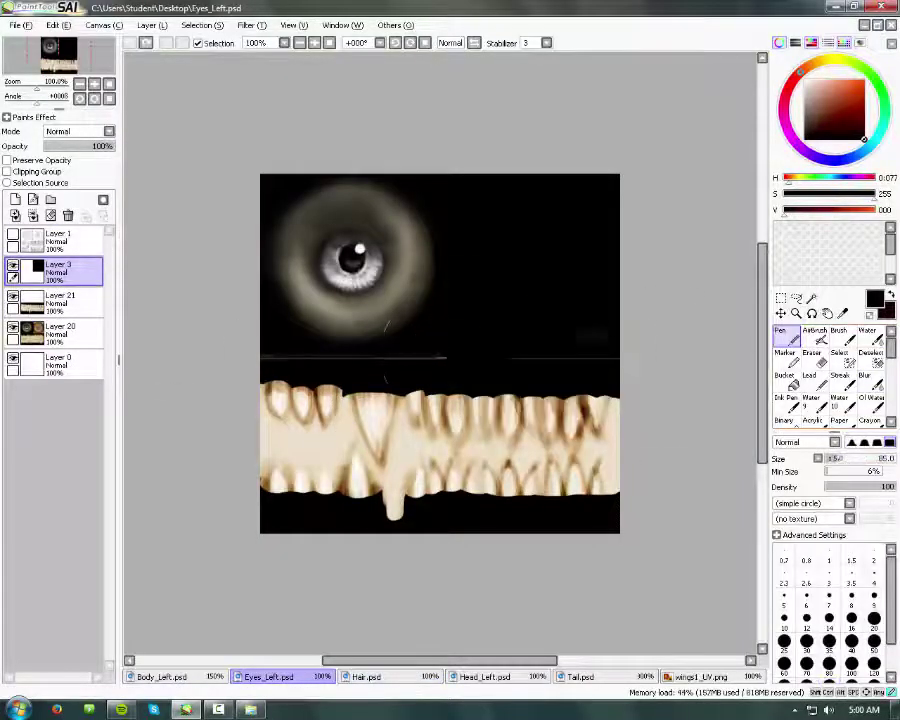
{"action": "scroll", "coordinate": [386, 326], "scroll_direction": "down", "scroll_amount": 2}
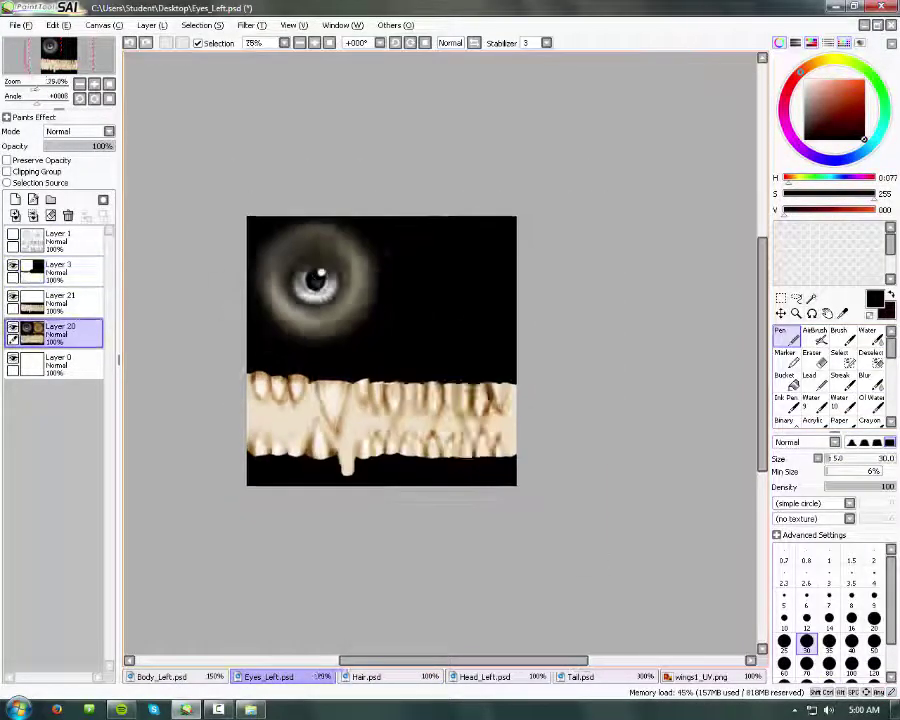
{"action": "left_click", "coordinate": [12, 236]}
{"action": "scroll", "coordinate": [324, 339], "scroll_direction": "up", "scroll_amount": 4}
{"action": "left_click", "coordinate": [60, 238]}
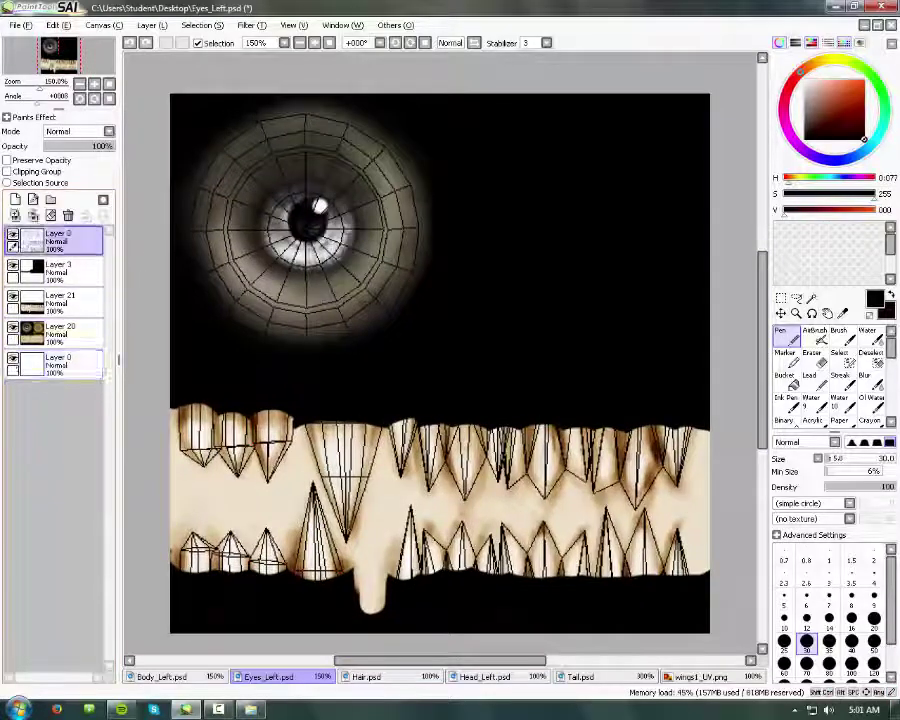
{"action": "left_click", "coordinate": [60, 364]}
{"action": "scroll", "coordinate": [440, 360], "scroll_direction": "down", "scroll_amount": 2}
{"action": "left_click", "coordinate": [12, 236]}
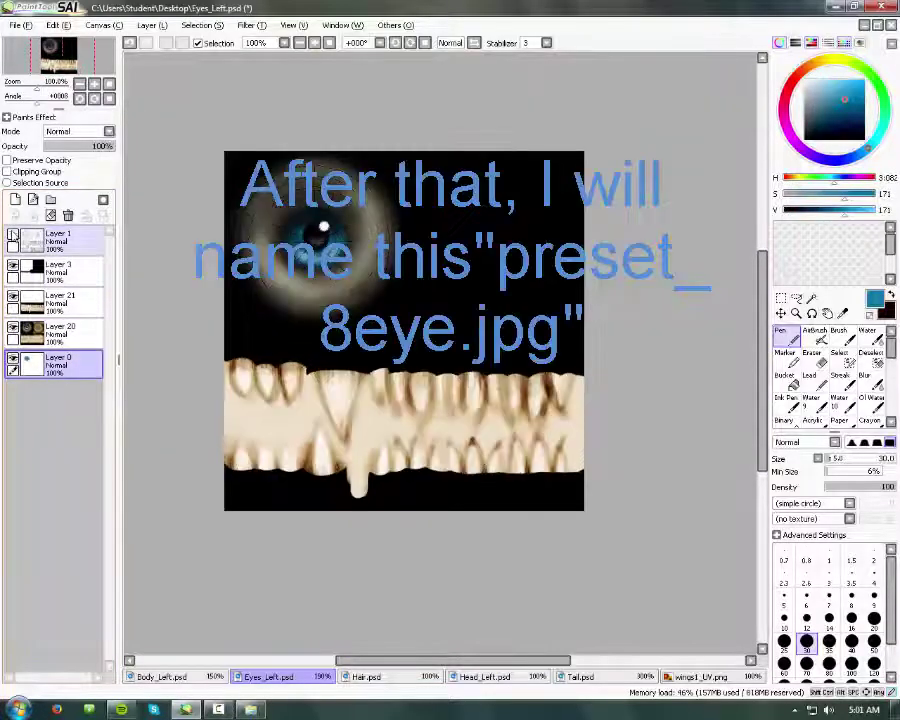
- Export the eye texture as preset_8eye.jpg at JPEG quality 70
{"action": "left_click", "coordinate": [17, 25]}
{"action": "mouse_move", "coordinate": [70, 243]}
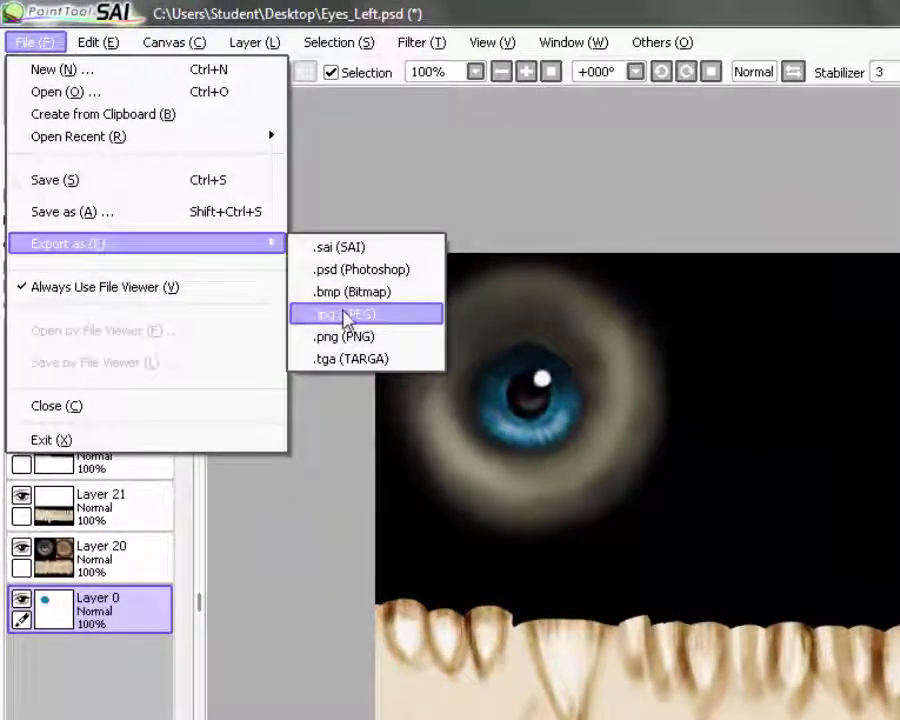
{"action": "left_click", "coordinate": [345, 316]}
{"action": "type", "text": "preset_8eye.jpg"}
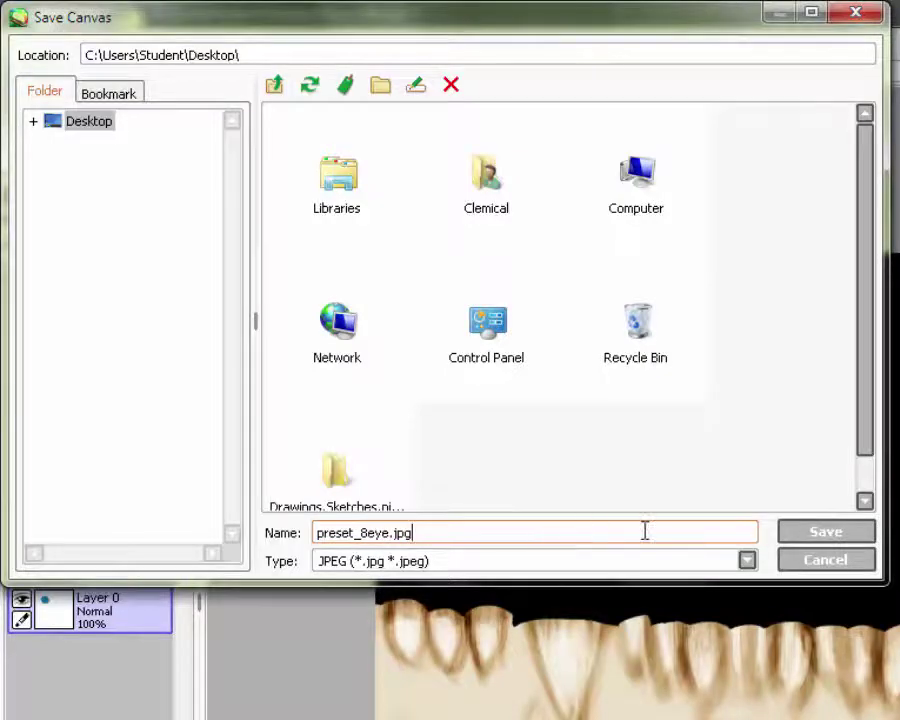
{"action": "left_click", "coordinate": [826, 531]}
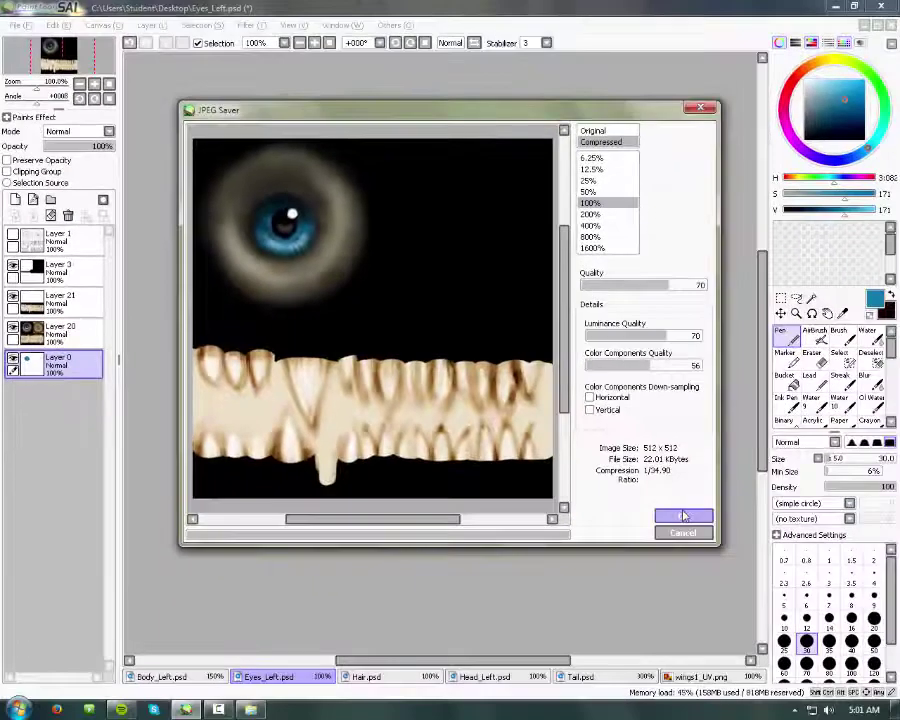
{"action": "left_click", "coordinate": [683, 516]}
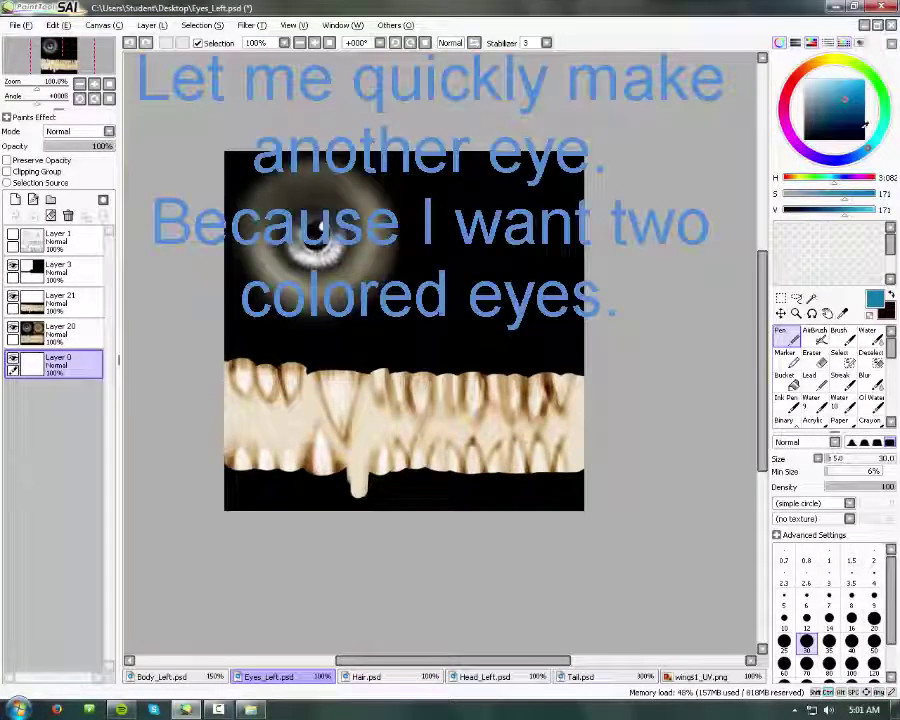
- Export the green-eyed Eyes_Left canvas as a JPEG on the desktop with default quality
{"action": "scroll", "coordinate": [320, 230], "scroll_direction": "up", "scroll_amount": 2}
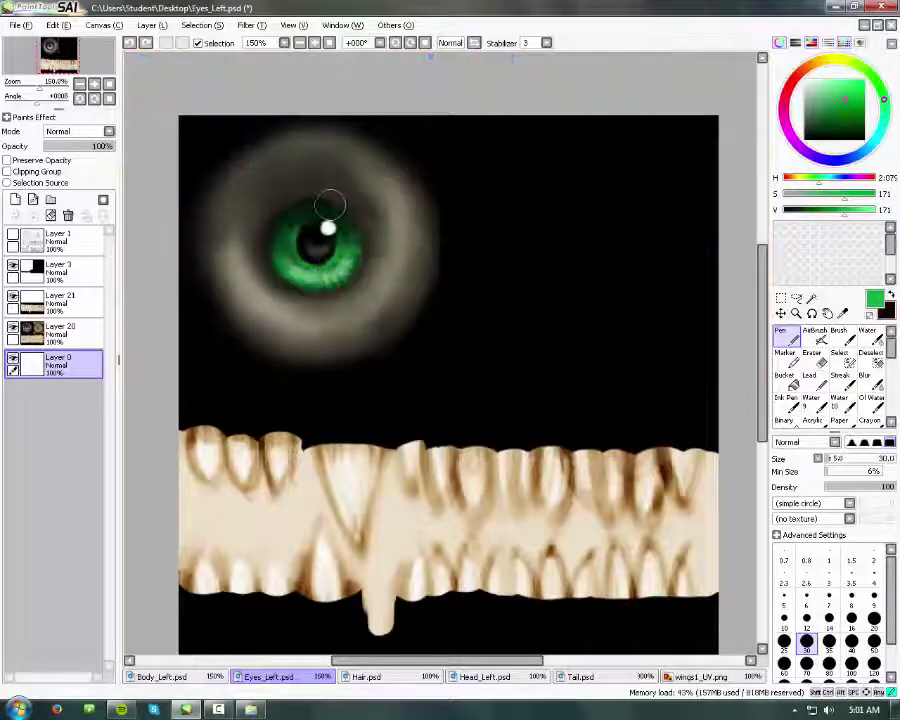
{"action": "scroll", "coordinate": [330, 205], "scroll_direction": "down", "scroll_amount": 2}
{"action": "left_click", "coordinate": [20, 24]}
{"action": "mouse_move", "coordinate": [42, 146]}
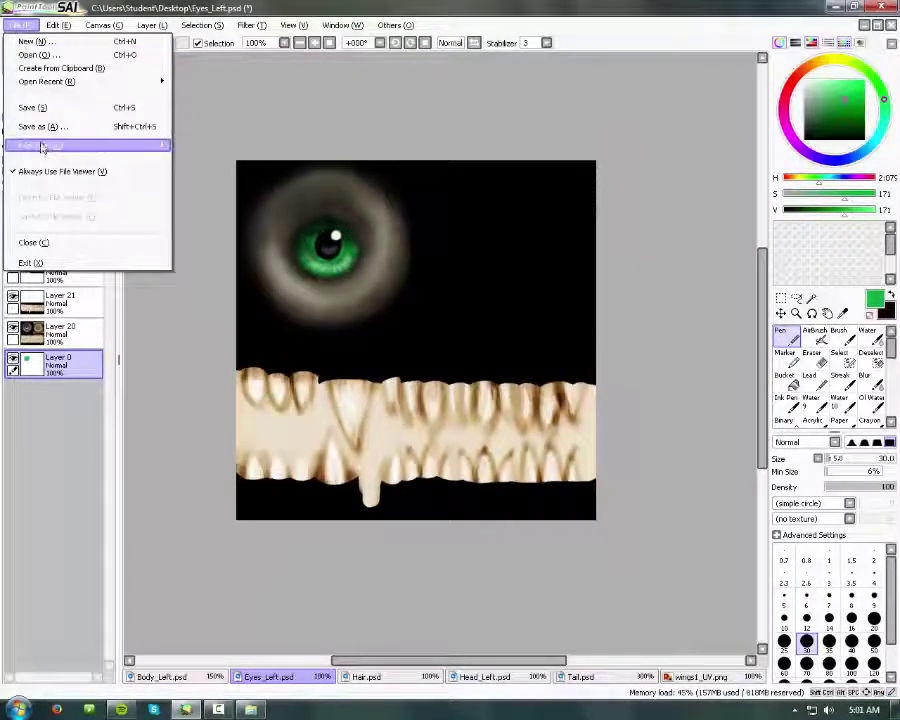
{"action": "left_click", "coordinate": [206, 187]}
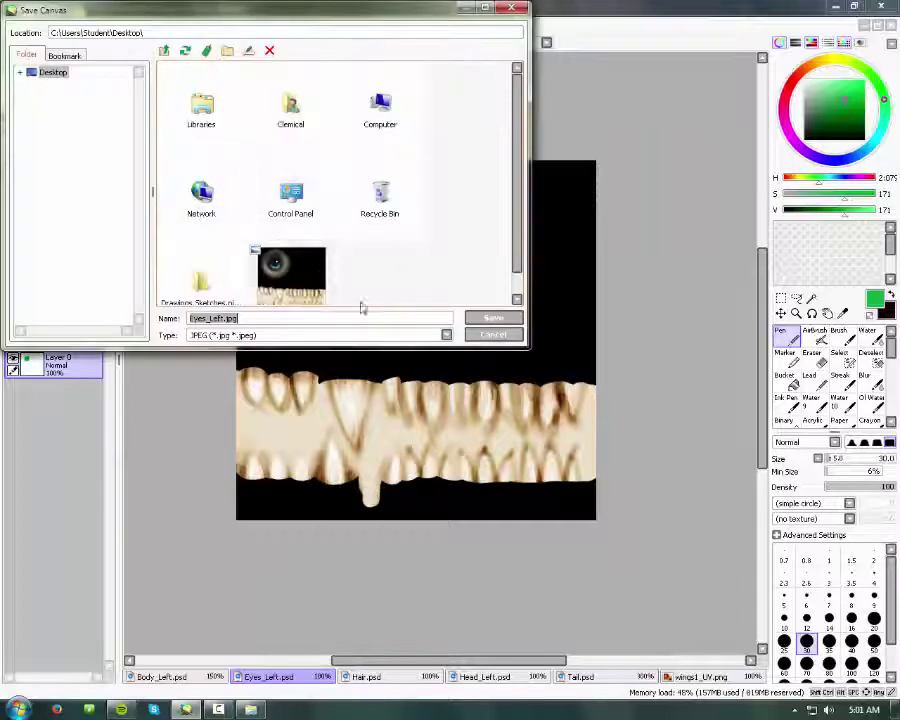
{"action": "type", "text": "preset_"}
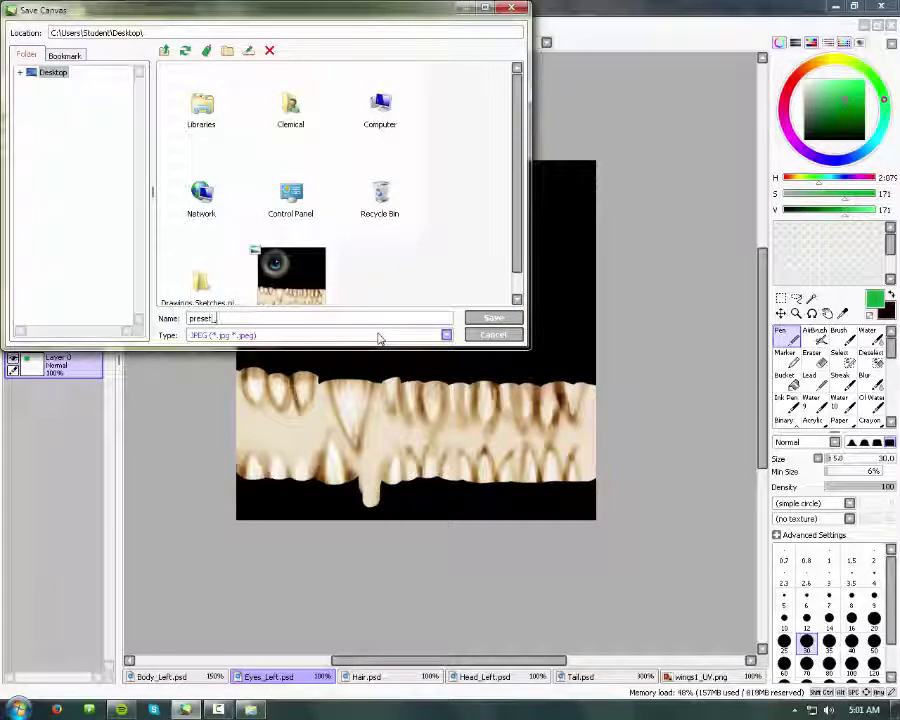
{"action": "type", "text": "Eyele"}
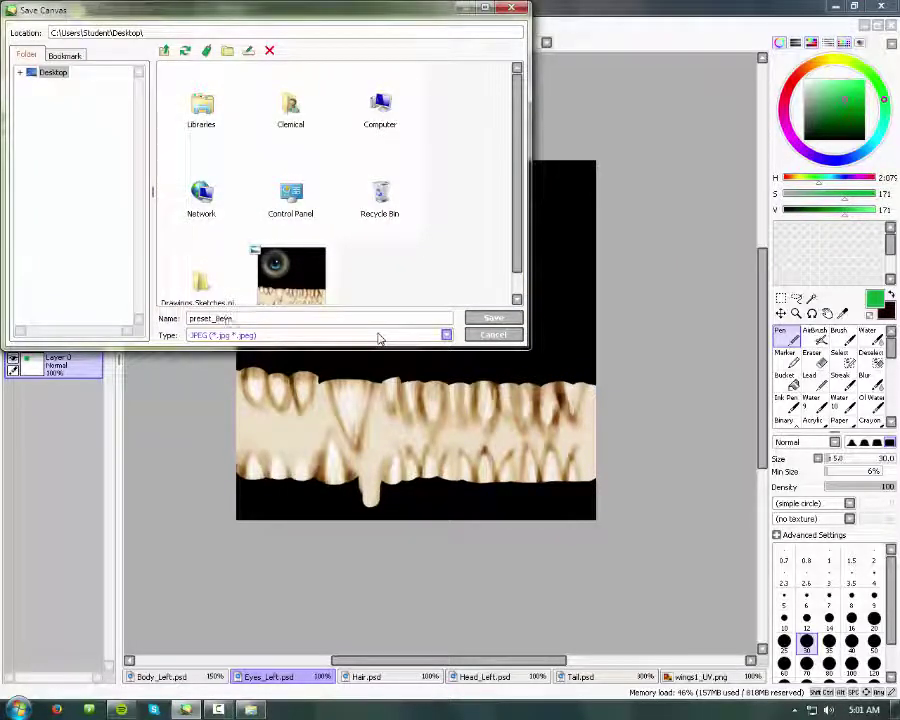
{"action": "type", "text": "L.jp"}
{"action": "key", "text": "Return"}
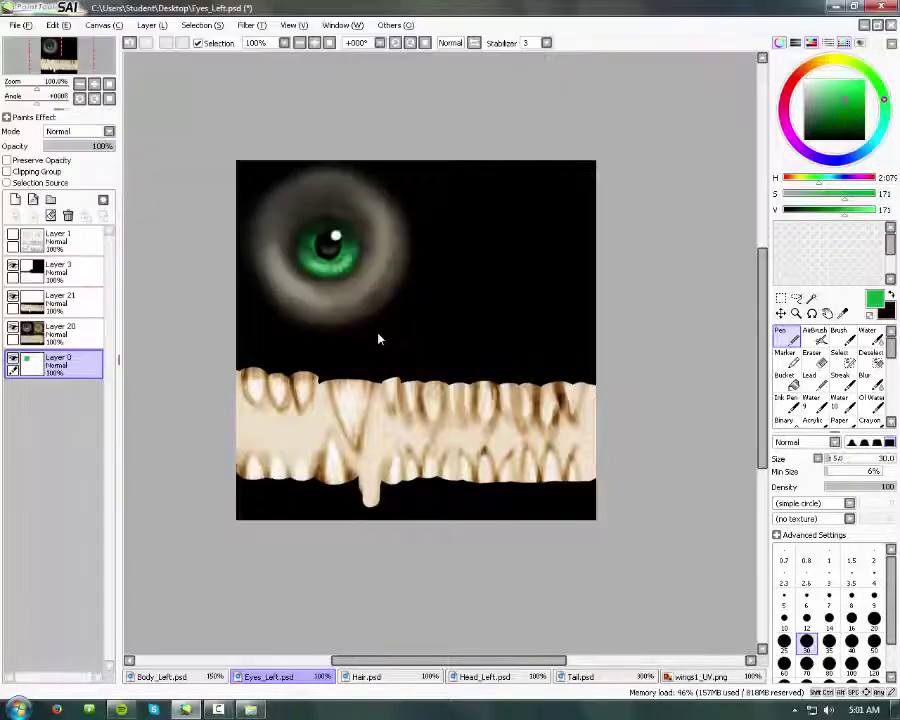
{"action": "key", "text": "Return"}
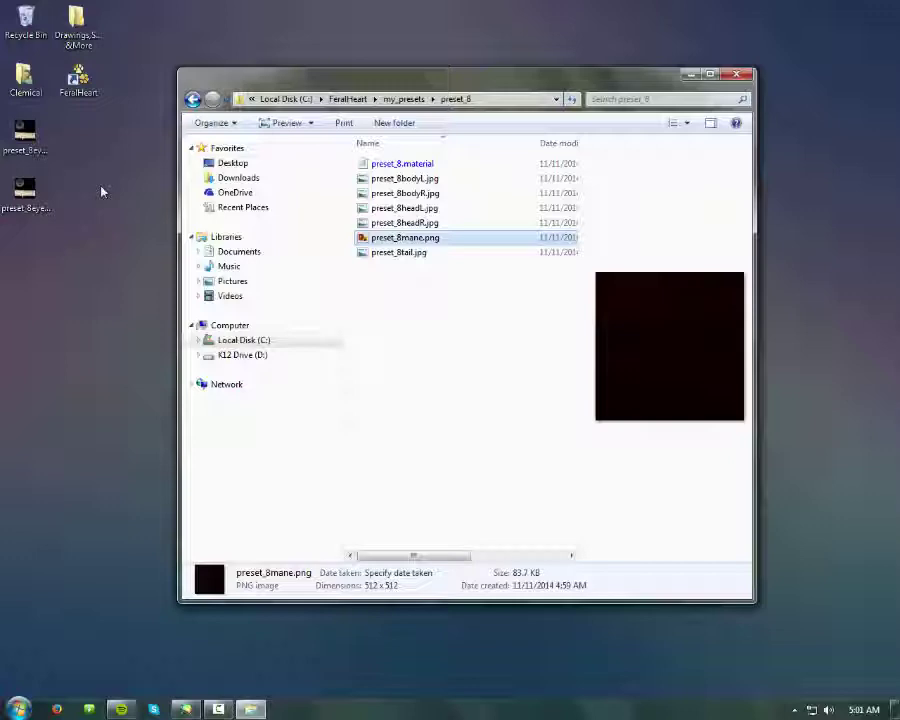
- Move both eye images into preset_8, rename preset_8eye.jpg to preset_8eyeL.jpg, and open preset_8.material
{"action": "left_click", "coordinate": [25, 135]}
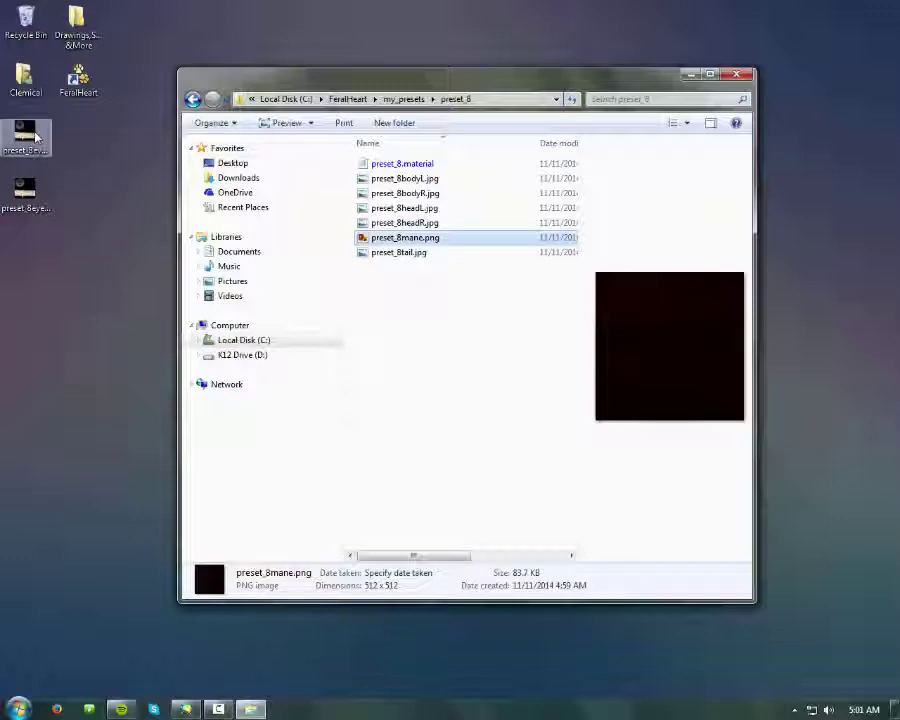
{"action": "left_click_drag", "start_coordinate": [296, 302], "coordinate": [430, 340]}
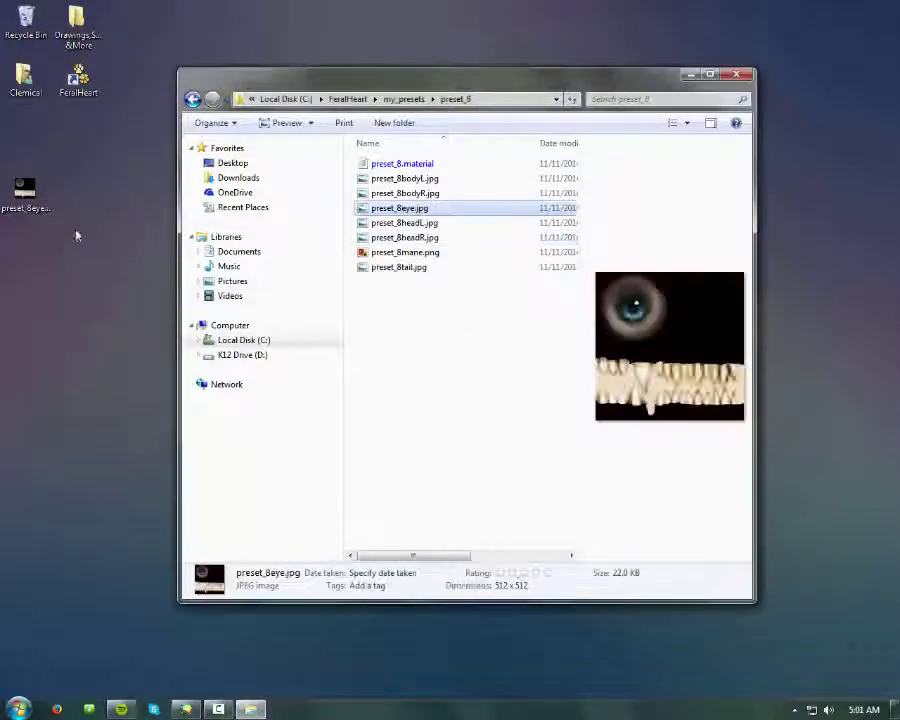
{"action": "left_click_drag", "start_coordinate": [25, 190], "coordinate": [407, 252]}
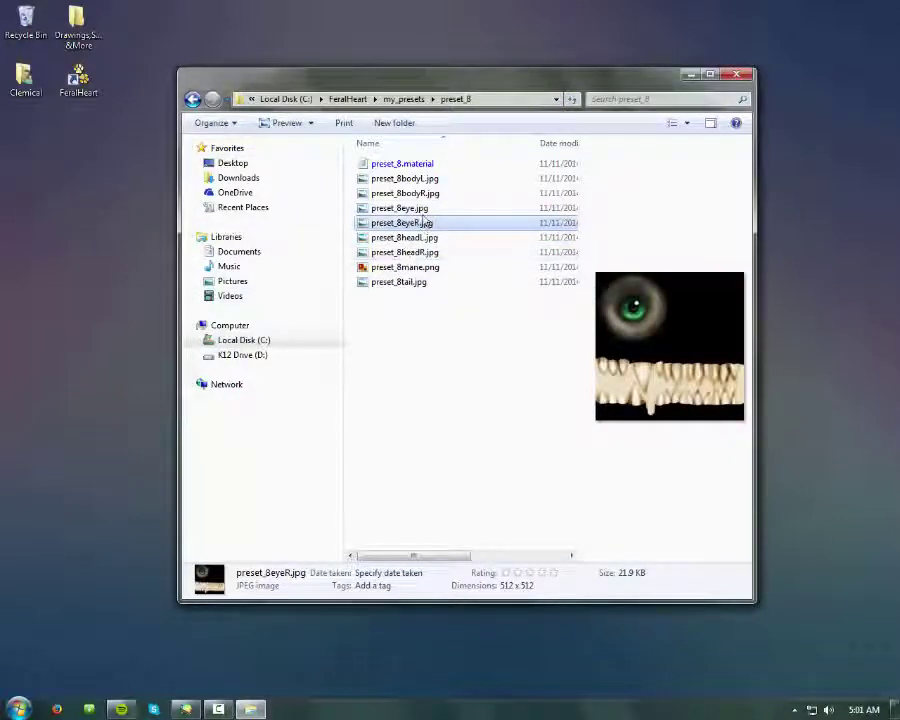
{"action": "right_click", "coordinate": [422, 208]}
{"action": "left_click", "coordinate": [462, 489]}
{"action": "type", "text": "L"}
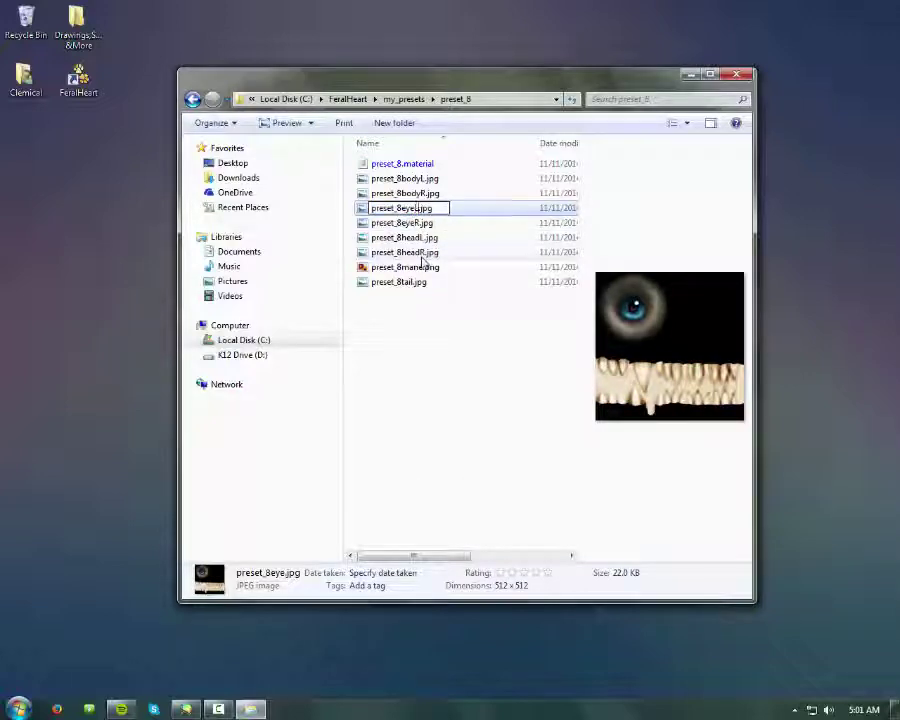
{"action": "key", "text": "Return"}
{"action": "double_click", "coordinate": [428, 165]}
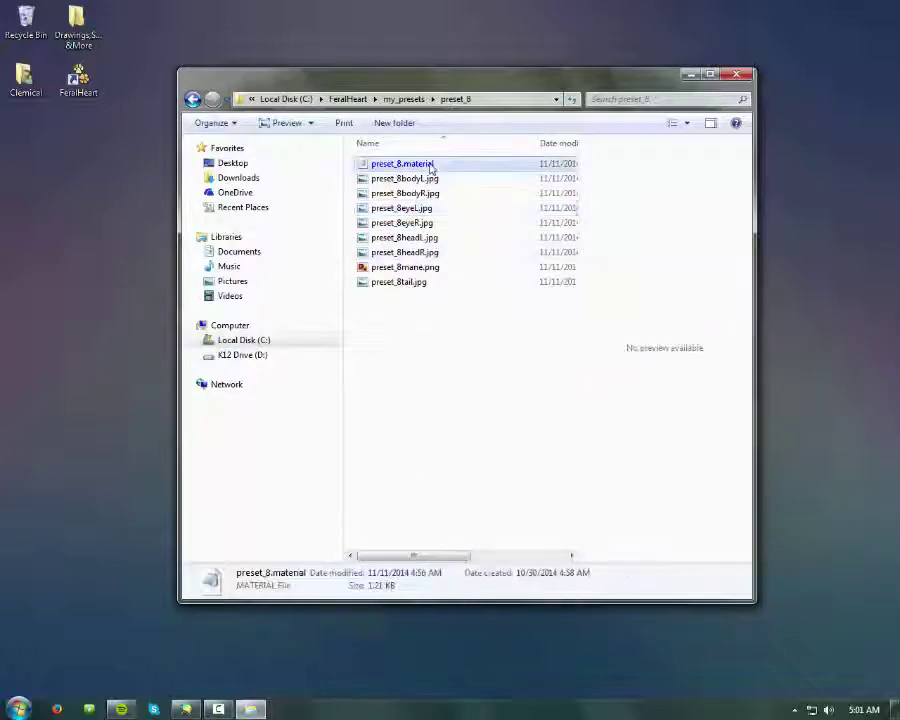
{"action": "left_click", "coordinate": [750, 88]}
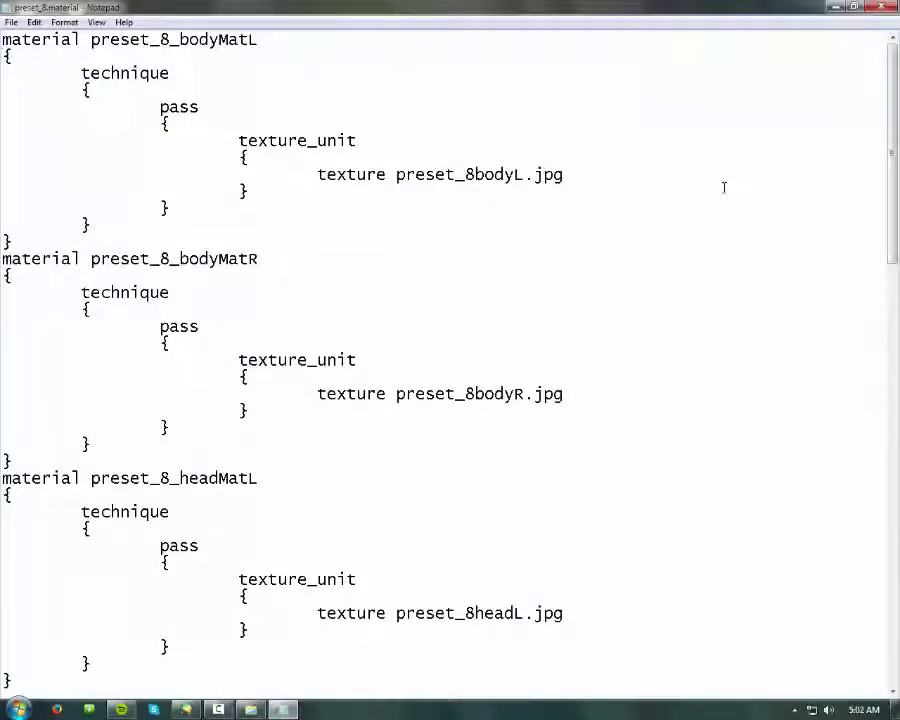
- Change the eyeMatL texture name to preset_8eyeL.jpg
{"action": "left_click_drag", "start_coordinate": [897, 162], "coordinate": [897, 390]}
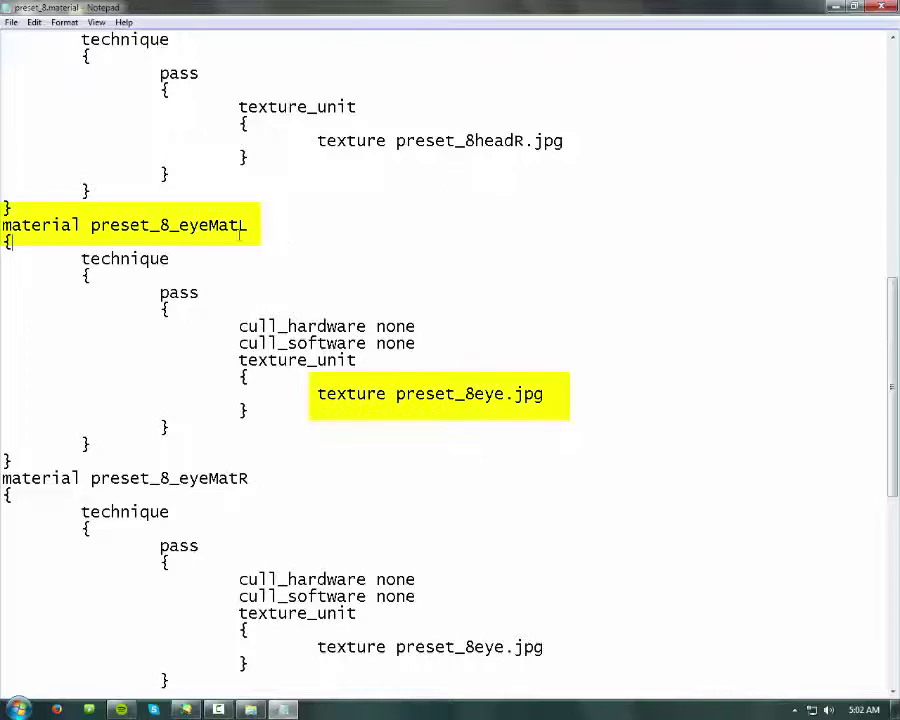
{"action": "left_click_drag", "start_coordinate": [247, 226], "coordinate": [208, 226]}
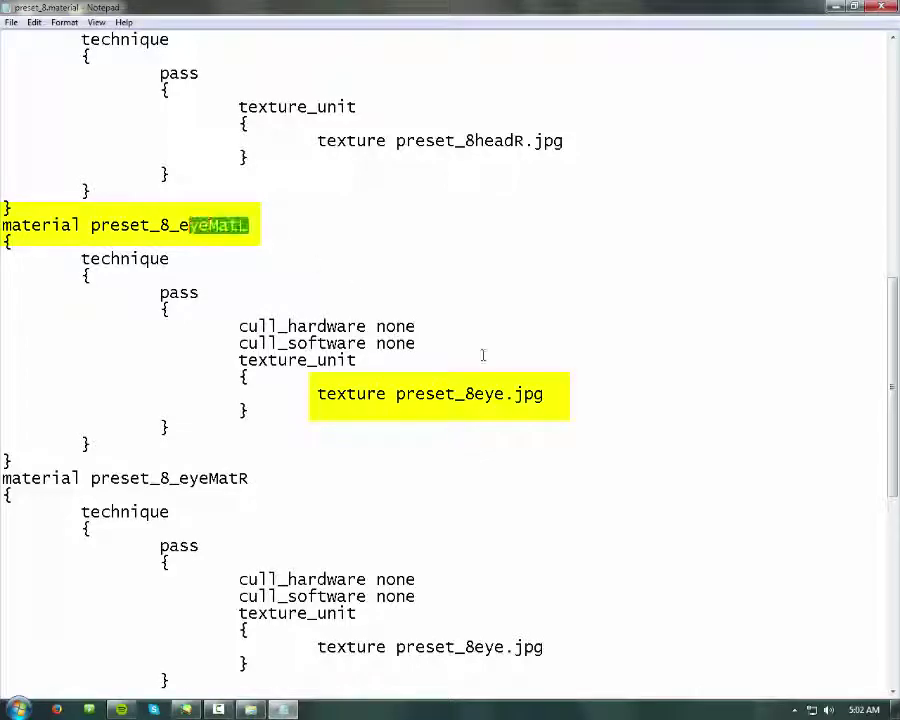
{"action": "left_click_drag", "start_coordinate": [506, 394], "coordinate": [386, 394]}
{"action": "left_click", "coordinate": [510, 394]}
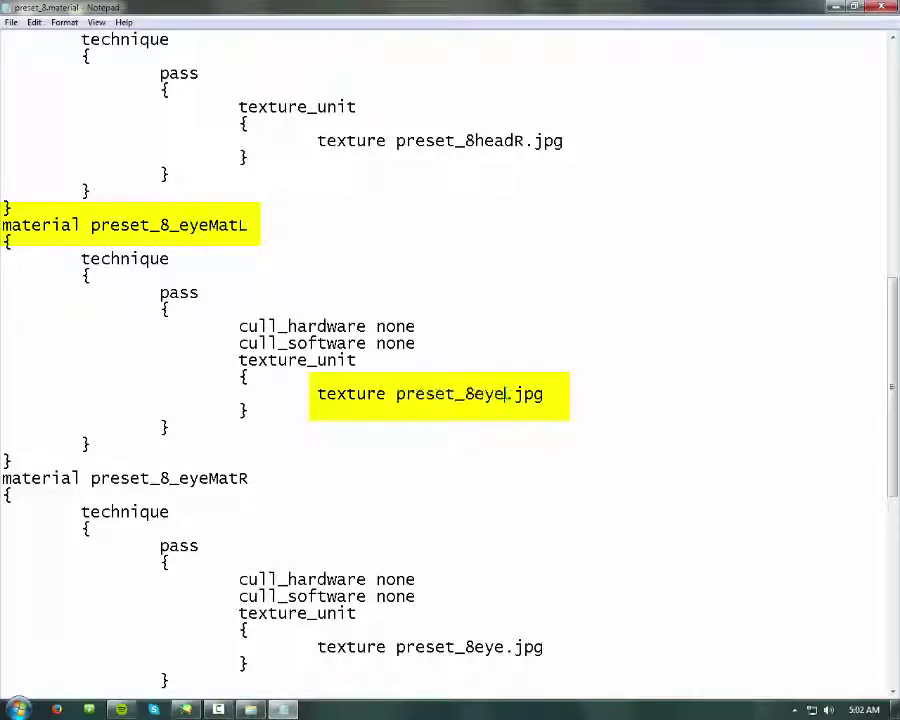
{"action": "type", "text": "L"}
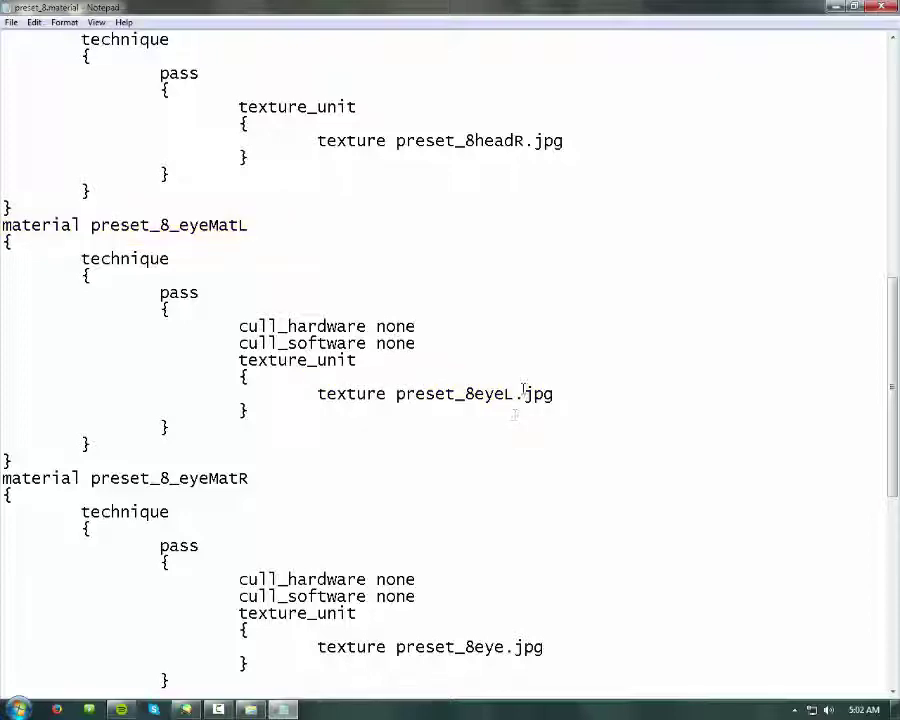
- Point eyeMatR to preset_8eyeR.jpg, save preset_8.material, and launch FeralHeart
{"action": "scroll", "coordinate": [888, 320], "scroll_direction": "down", "scroll_amount": 5}
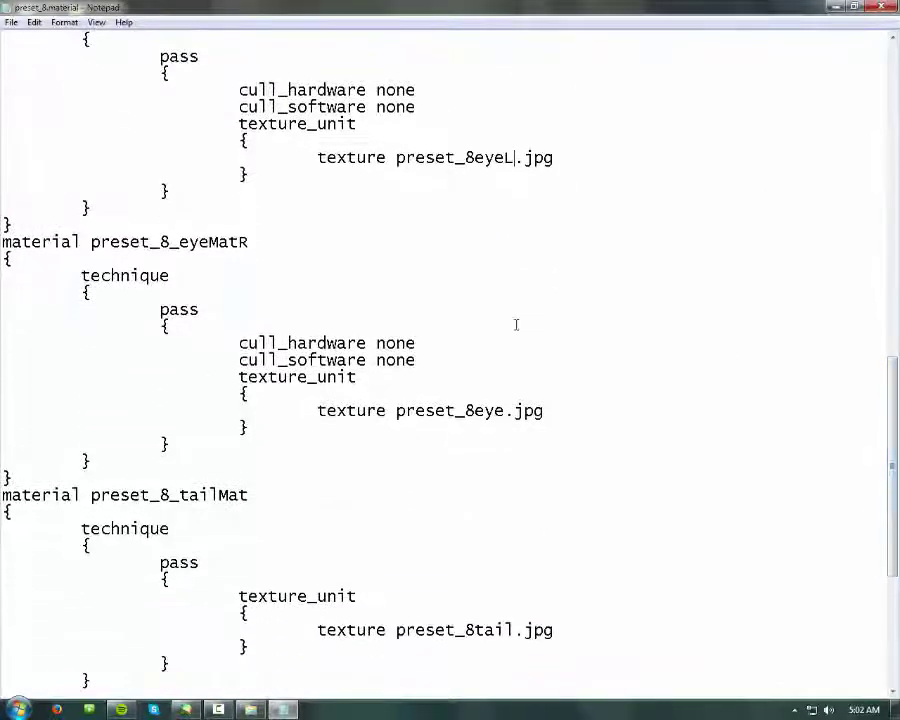
{"action": "left_click_drag", "start_coordinate": [249, 242], "coordinate": [158, 244]}
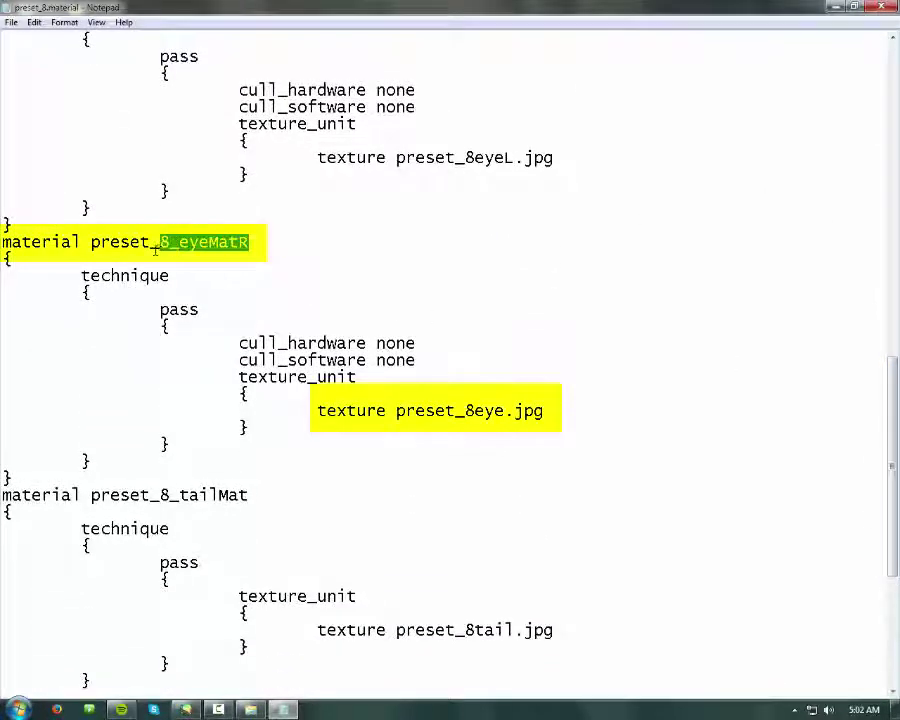
{"action": "left_click_drag", "start_coordinate": [506, 410], "coordinate": [414, 411]}
{"action": "left_click", "coordinate": [506, 411]}
{"action": "type", "text": "R"}
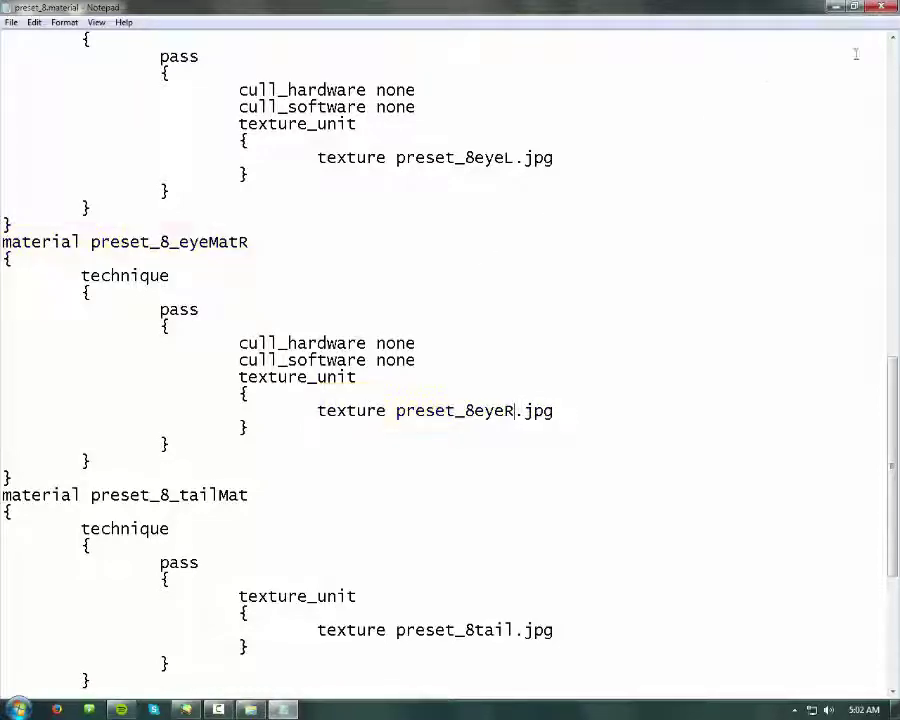
{"action": "left_click", "coordinate": [882, 7]}
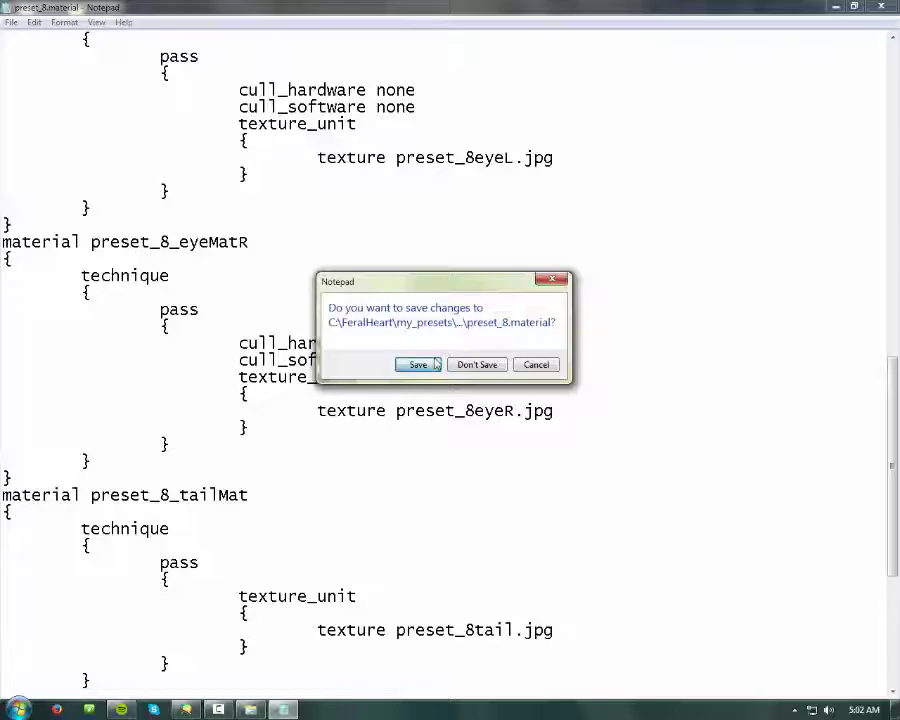
{"action": "left_click", "coordinate": [436, 364]}
{"action": "double_click", "coordinate": [78, 80]}
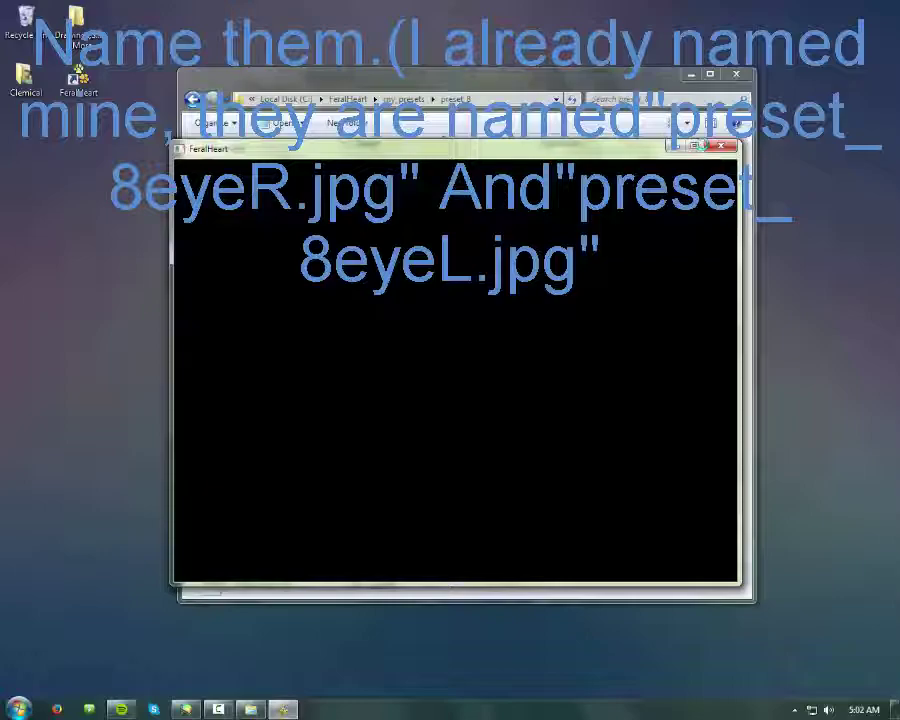
- Maximize FeralHeart, load Preset 8 in the character editor, and set Species to Canine
{"action": "left_click", "coordinate": [700, 147]}
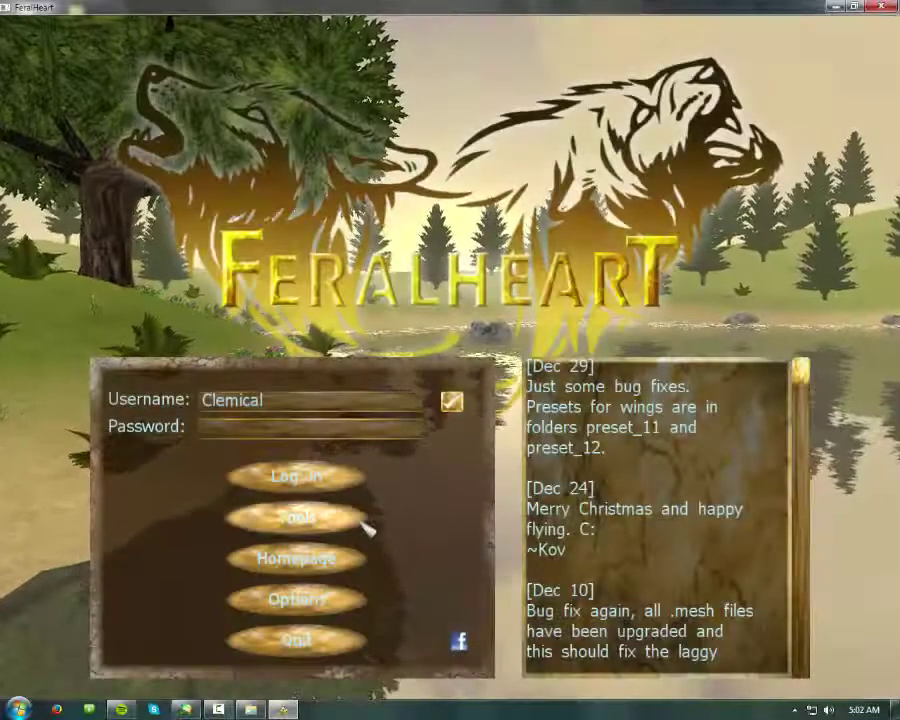
{"action": "left_click", "coordinate": [362, 522]}
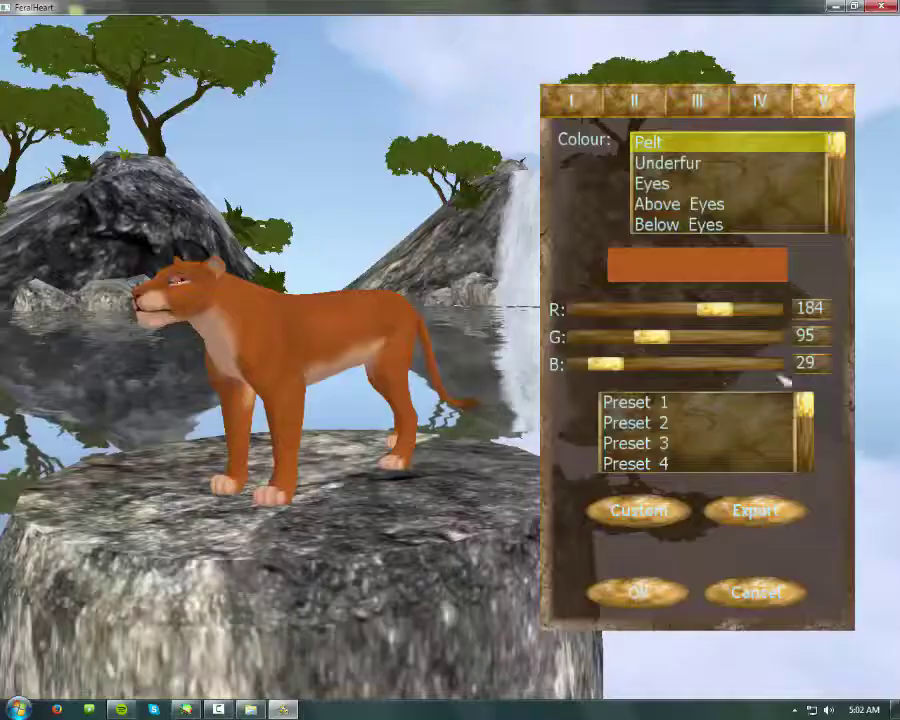
{"action": "left_click", "coordinate": [360, 533]}
{"action": "left_click_drag", "start_coordinate": [804, 405], "coordinate": [816, 452]}
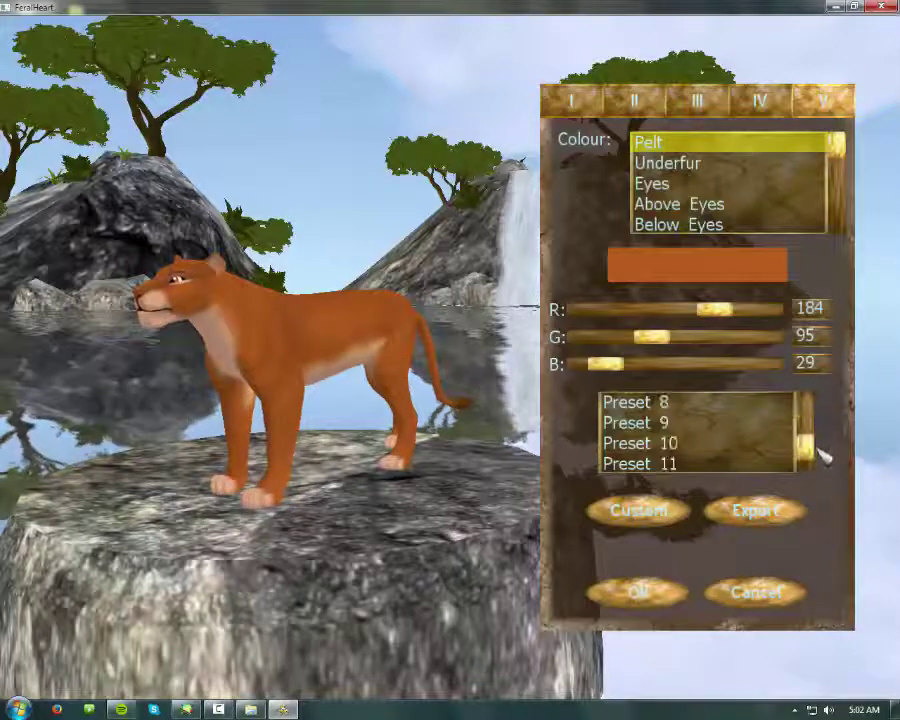
{"action": "left_click", "coordinate": [676, 402]}
{"action": "left_click", "coordinate": [571, 100]}
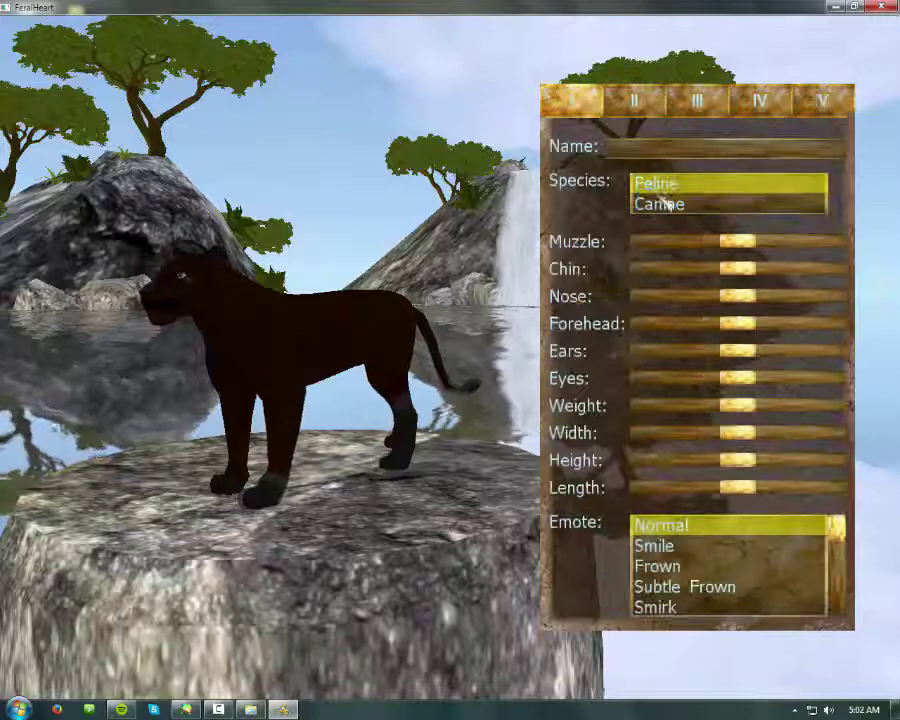
{"action": "left_click", "coordinate": [657, 203]}
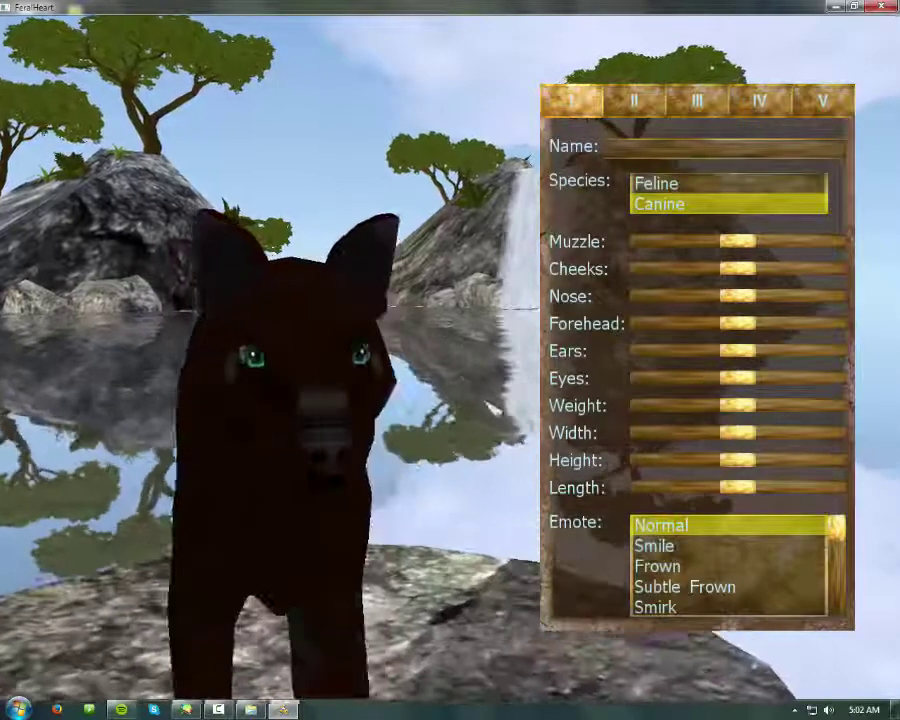